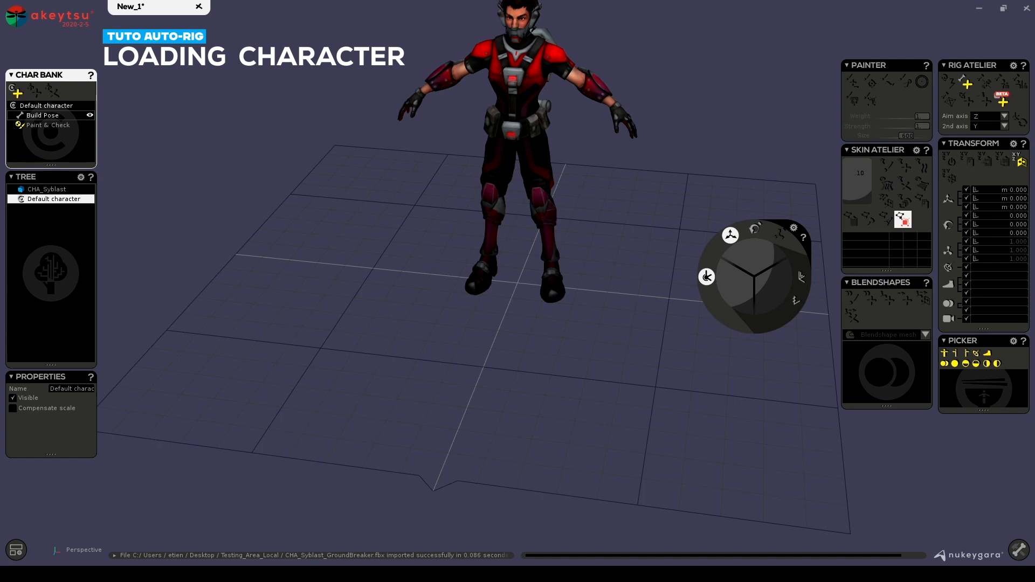
Select the CHA_Syblast mesh in the scene
left_click(62, 190)
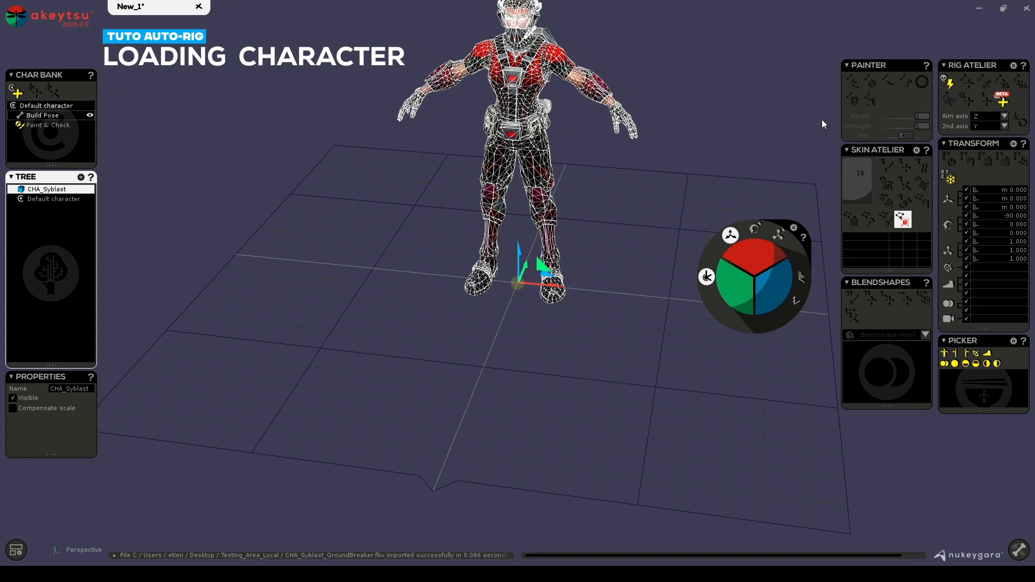
left_click(707, 277)
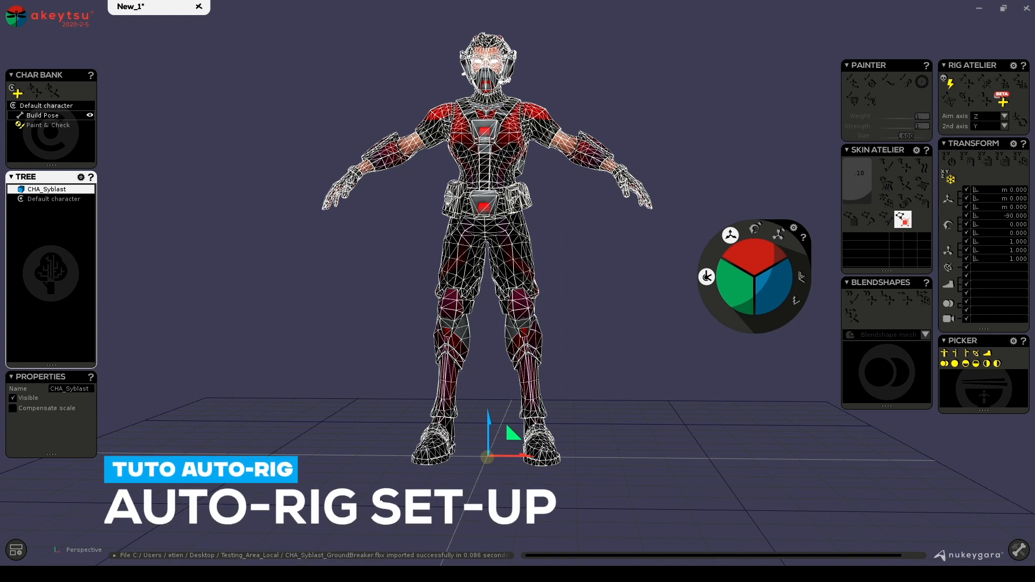
Toggle the ground grid's display off and back on
left_click(17, 550)
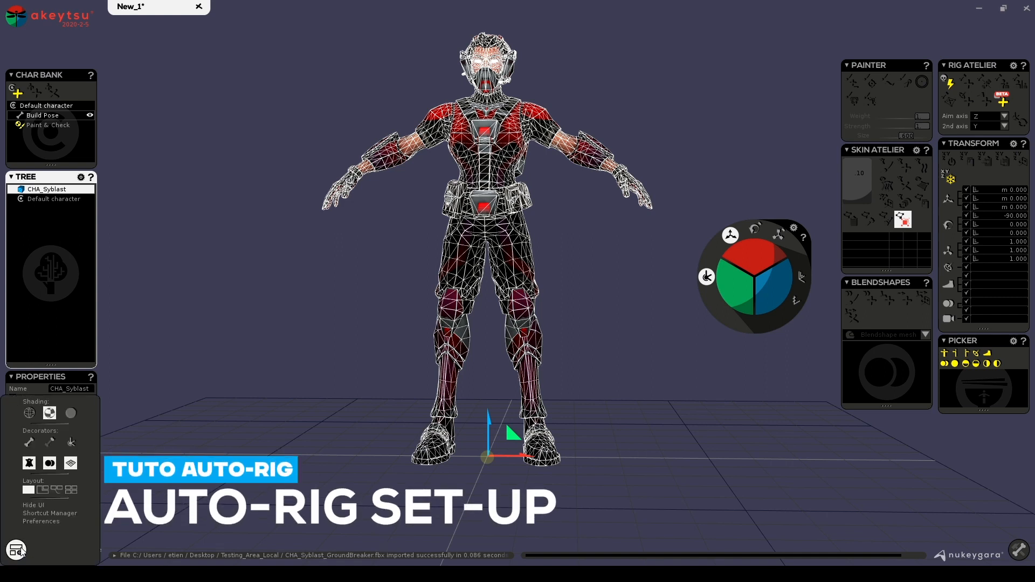
left_click(69, 467)
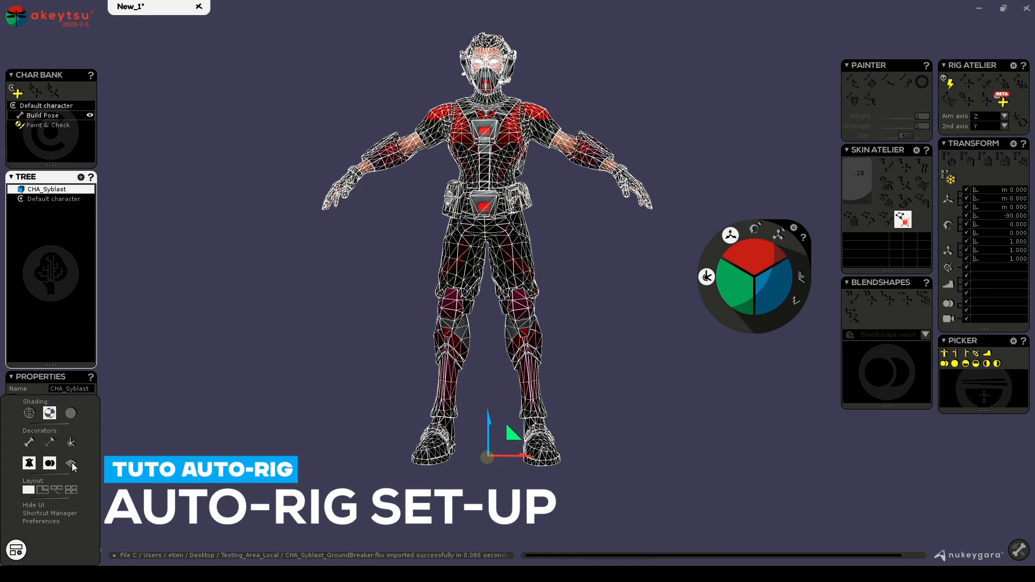
left_click(72, 462)
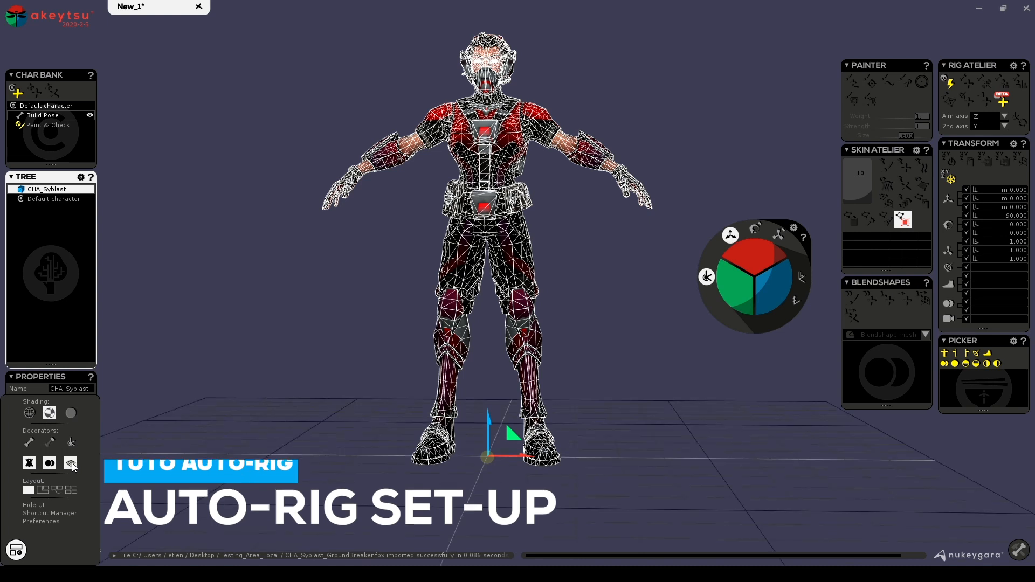
left_click(18, 549)
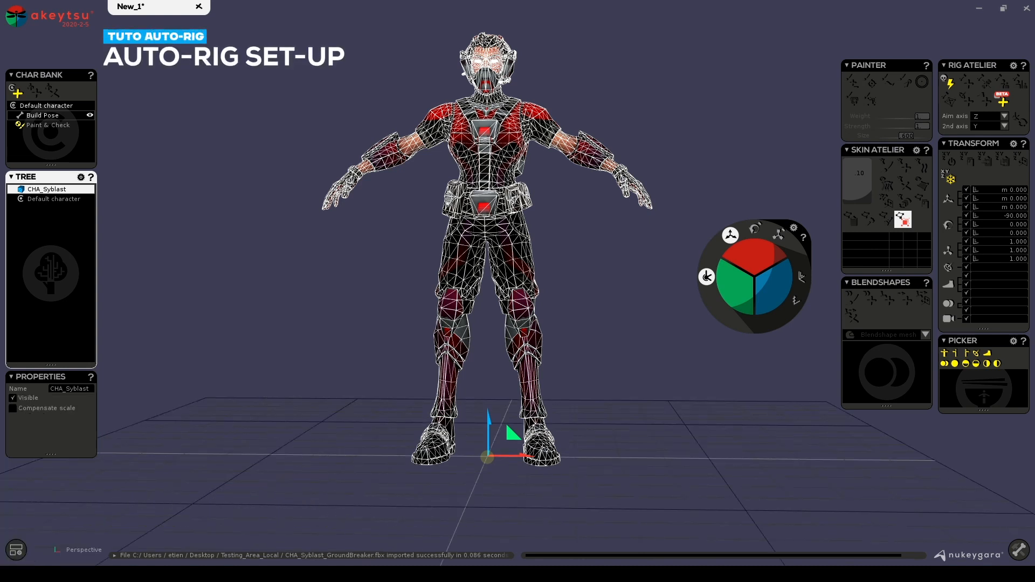
Start Auto Rig for the selected mesh, moving its dialog beside the character, and choose Custom Skeleton as the skeleton type
left_click(951, 84)
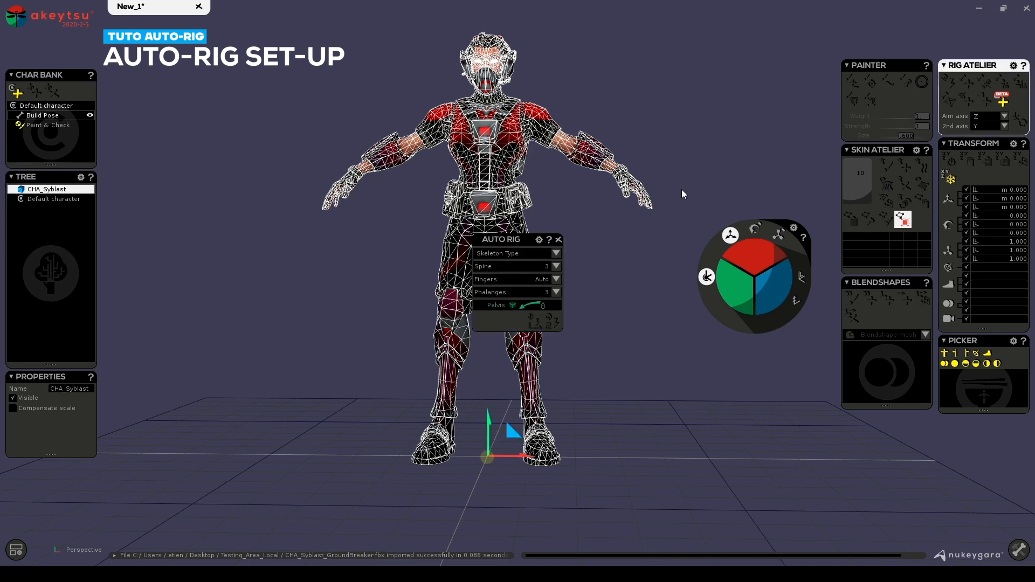
mouse_move(513, 239)
left_mouse_down()
mouse_move(671, 146)
mouse_move(716, 51)
left_mouse_up()
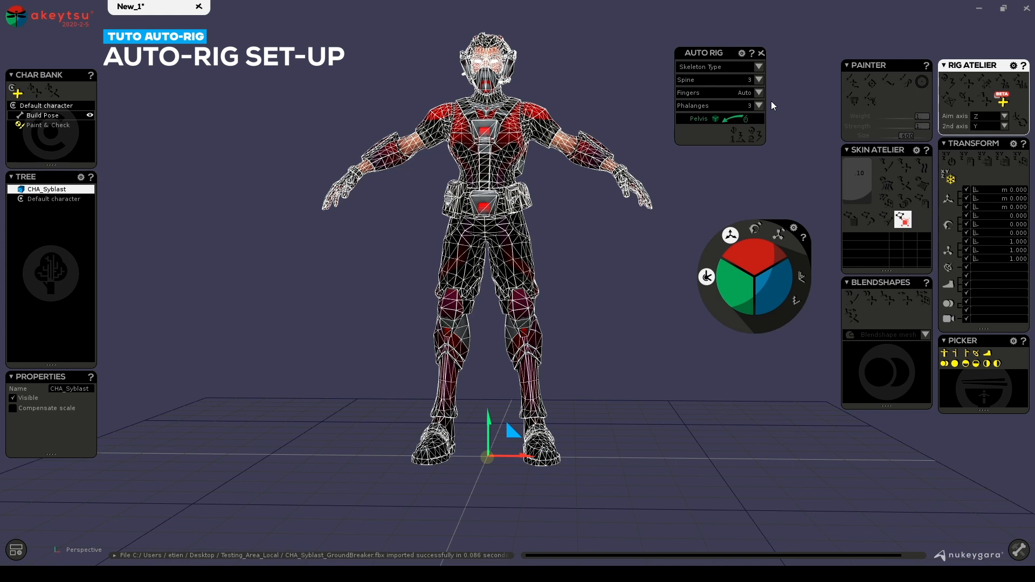
left_click(704, 66)
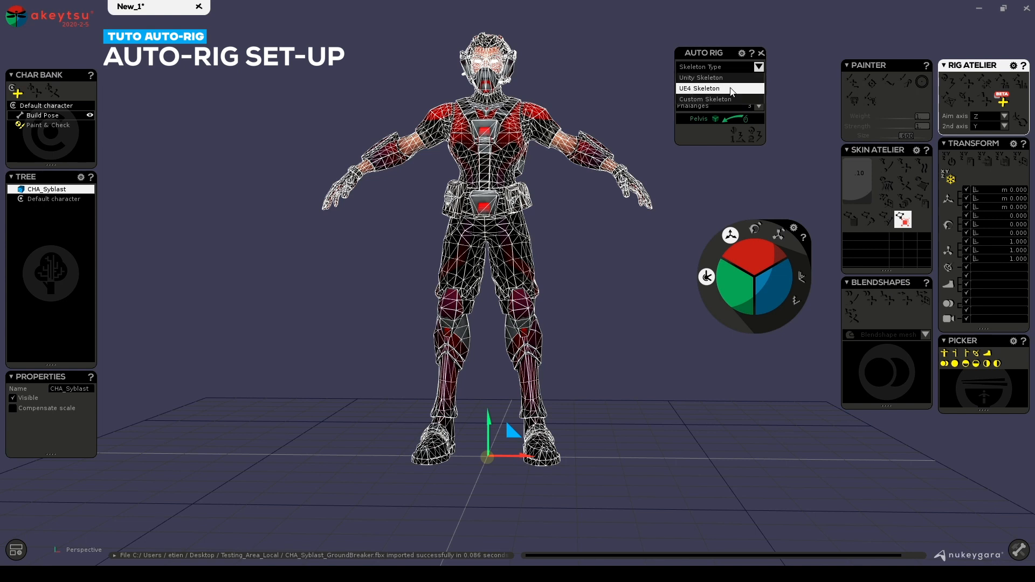
left_click(737, 99)
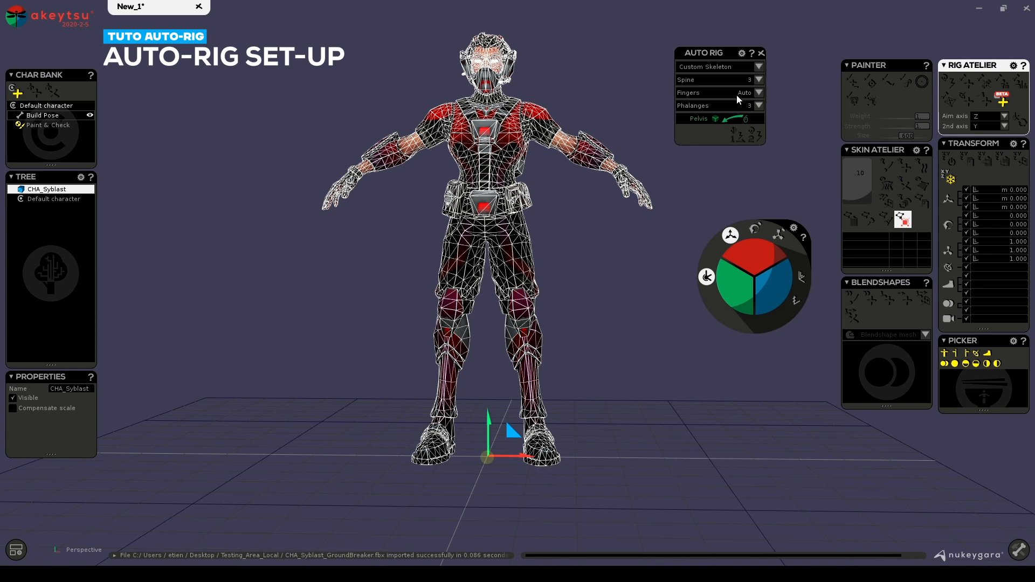
In the Autorigger preferences, set the Shoulder Name to CTRL_Clavicle
left_click(741, 54)
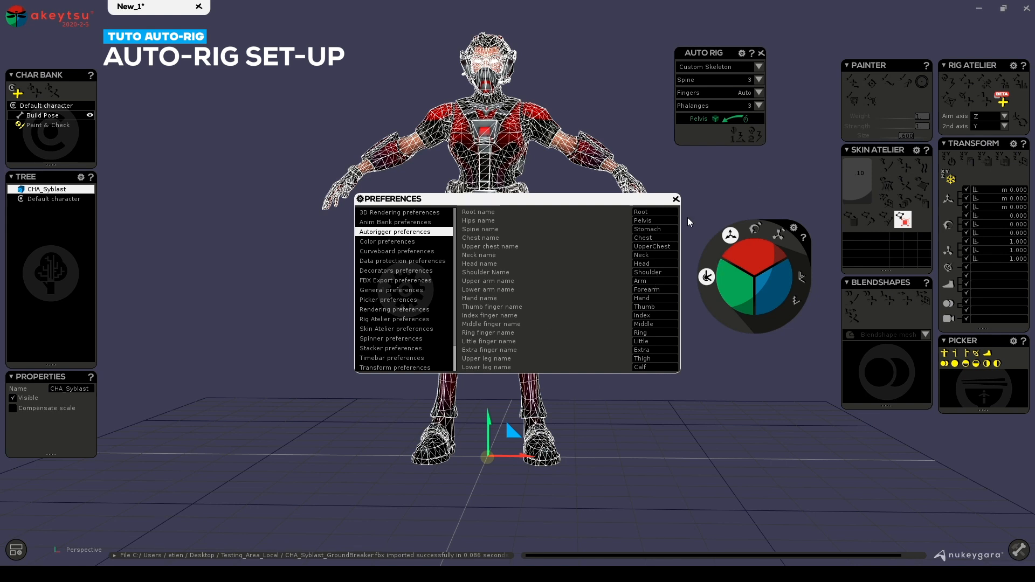
double_click(666, 272)
type("Clavi")
type("icle")
key("BackSpace")
key("BackSpace")
key("BackSpace")
key("BackSpace")
type("cle")
key("Return")
type("CTRL_")
Set the Upper chest name to Chest and the Chest name to Spine, keep Custom Skeleton selected, and close the preferences
double_click(660, 237)
key("ctrl+c")
double_click(659, 247)
key("ctrl+v")
double_click(656, 239)
type("Spine")
left_click(710, 68)
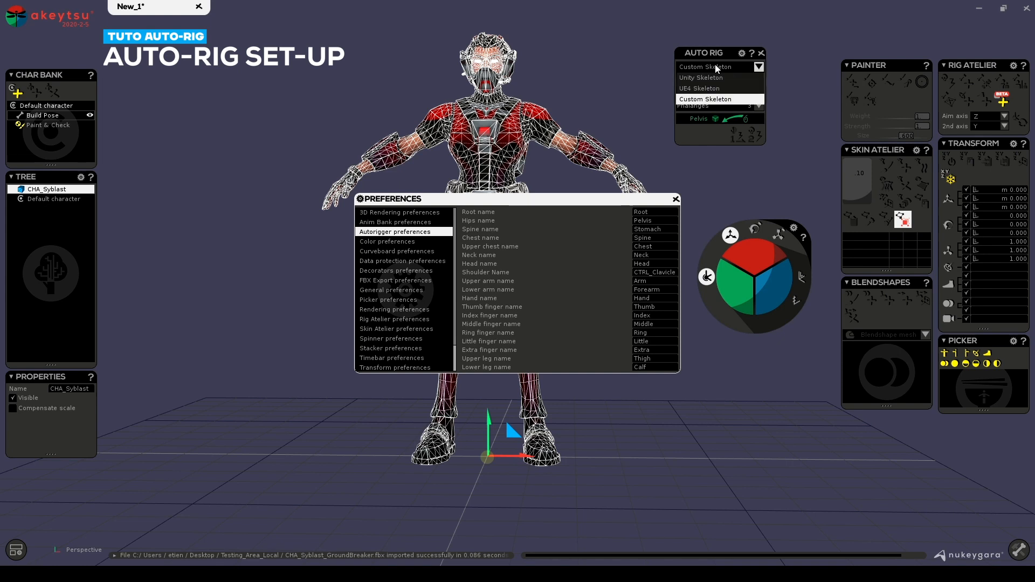
left_click(706, 101)
left_click(676, 200)
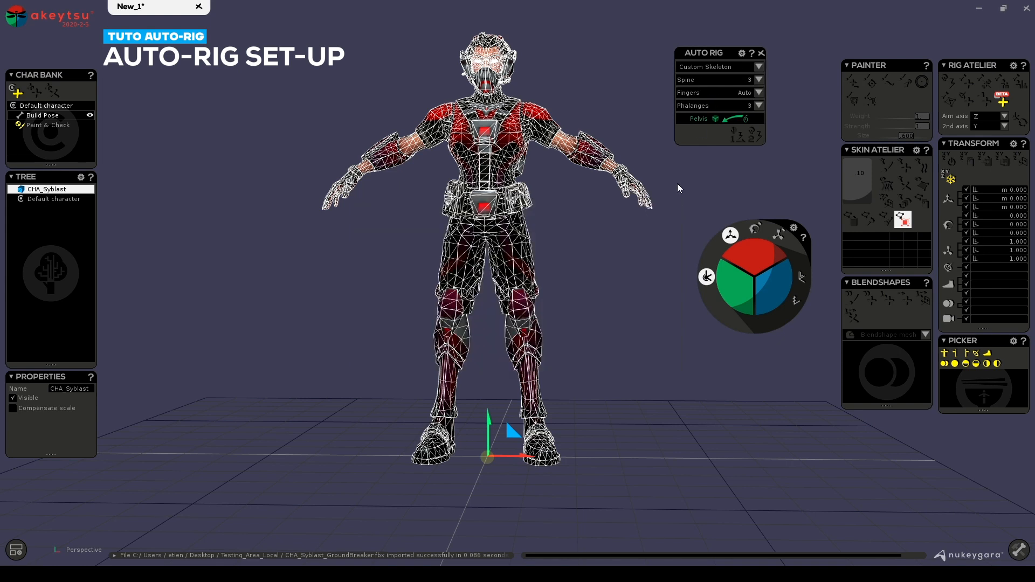
Set the skeleton type to UE4 Skeleton and place the Pelvis, Neck, Ankle, Shoulder and Wrist hotpoints on the character
left_click(757, 68)
left_click(732, 88)
left_click_drag(723, 126, 486, 225)
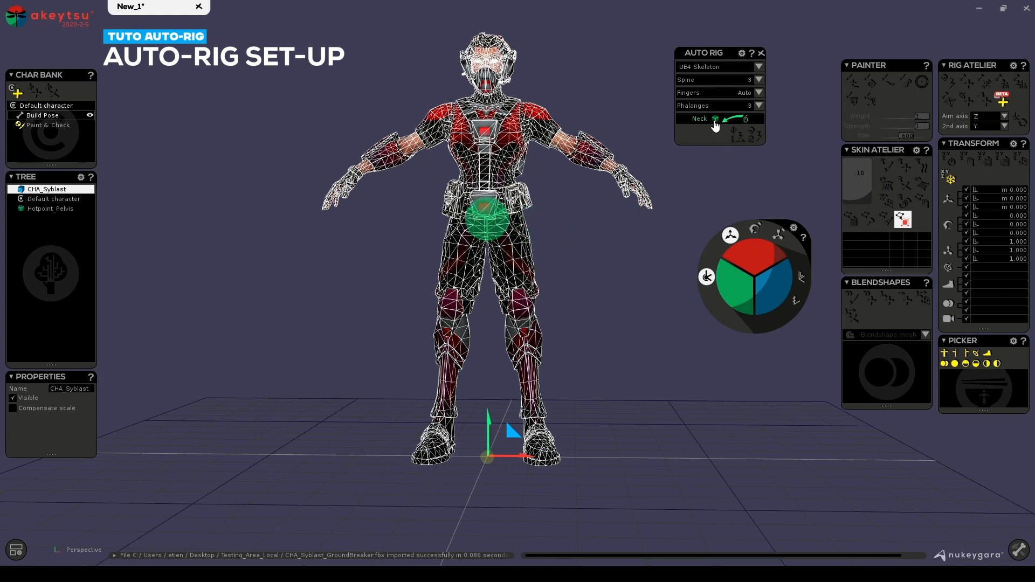
left_click_drag(715, 118, 490, 102)
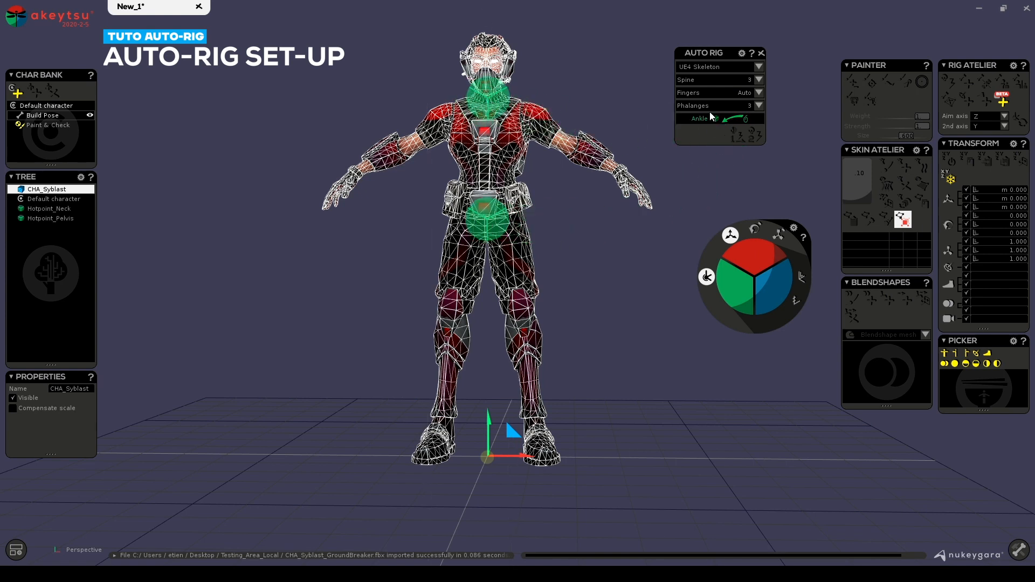
left_click_drag(714, 118, 533, 416)
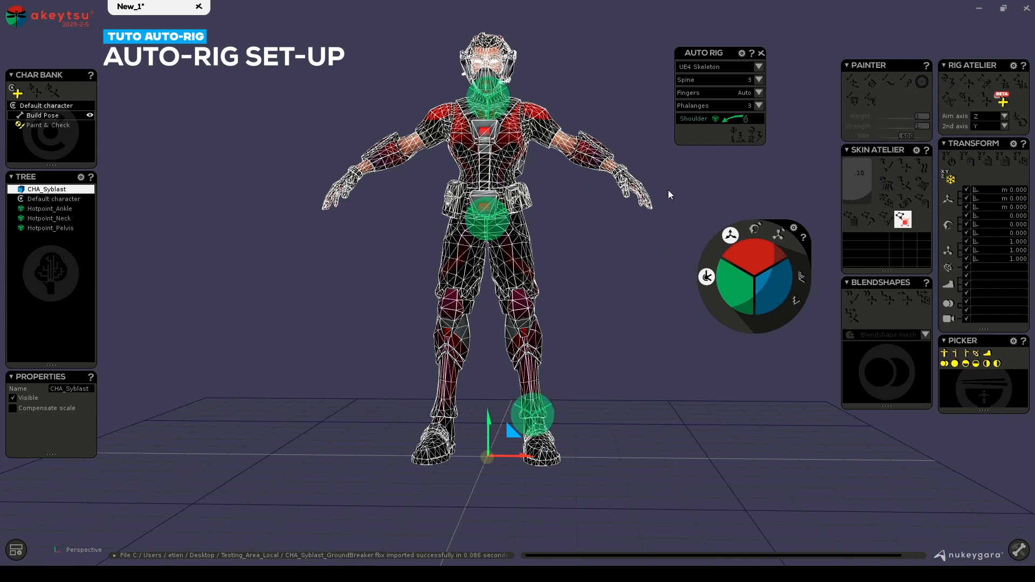
left_click_drag(715, 118, 619, 173)
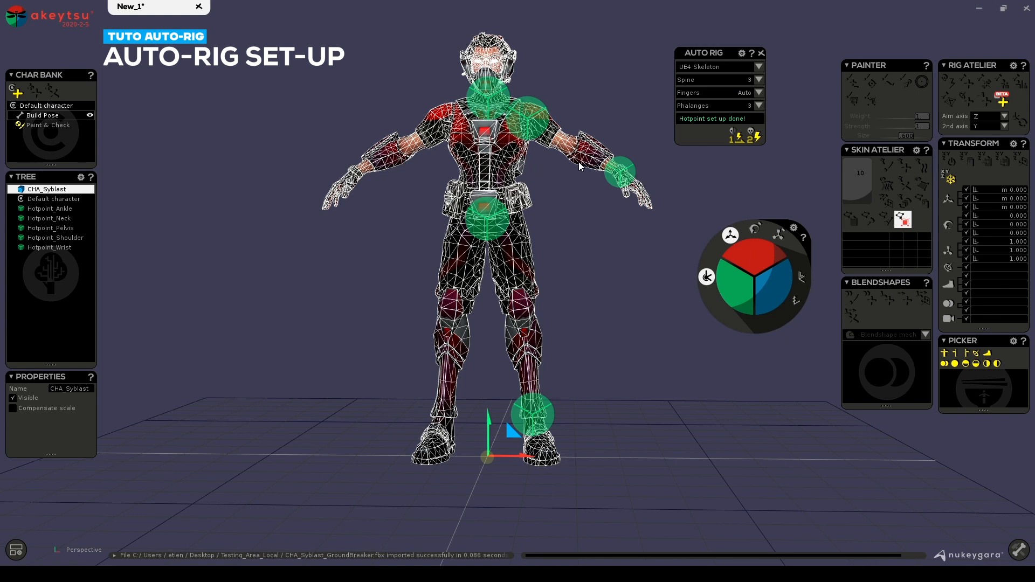
Check the placement of the ankle, neck, pelvis, shoulder and wrist hotpoints one by one from several angles
left_click(622, 161)
mouse_move(619, 60)
middle_mouse_down()
mouse_move(455, 83)
mouse_move(460, 74)
mouse_move(438, 100)
mouse_move(636, 91)
mouse_move(608, 99)
mouse_move(475, 81)
mouse_move(598, 68)
mouse_move(617, 78)
middle_mouse_up()
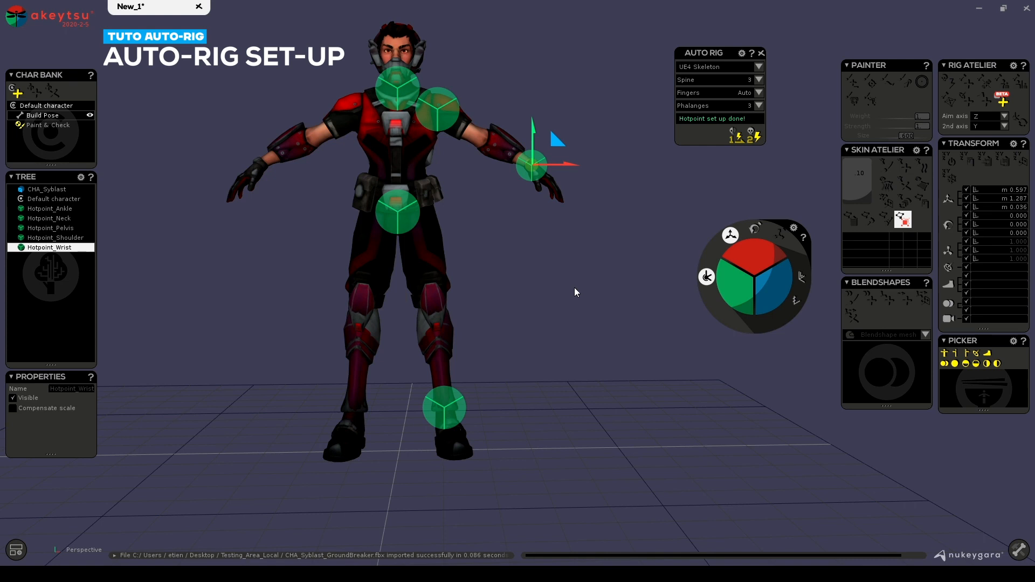
middle_click_drag(550, 236, 535, 266)
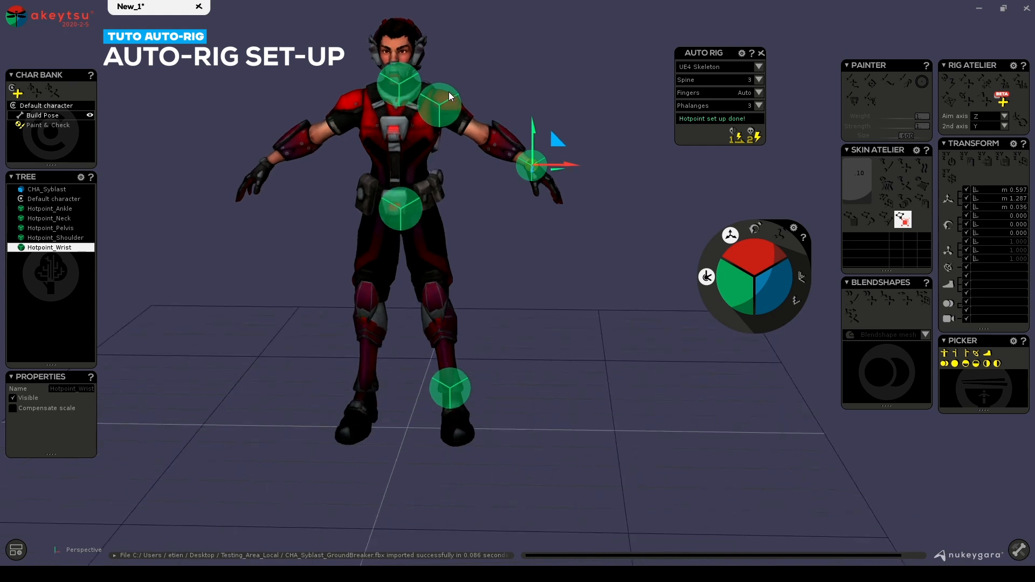
left_click(55, 238)
left_click(56, 209)
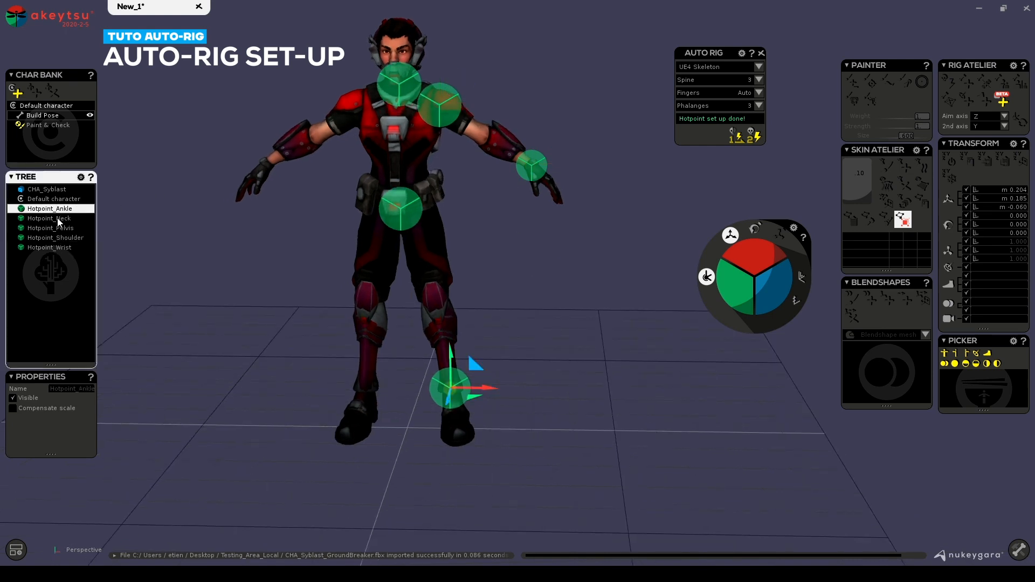
left_click(57, 218)
left_click(58, 228)
left_click(60, 237)
left_click(61, 247)
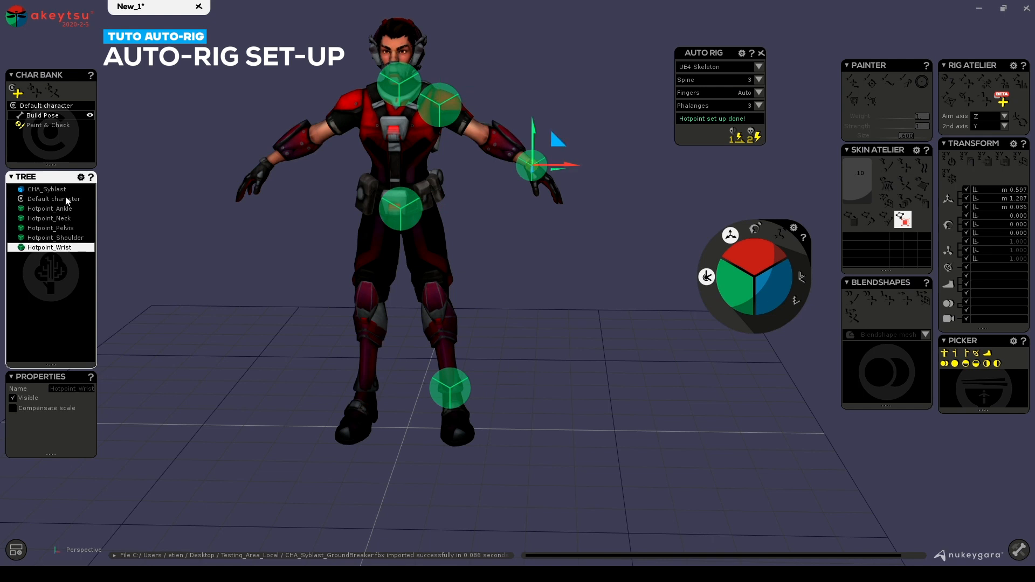
middle_click_drag(477, 252, 497, 275)
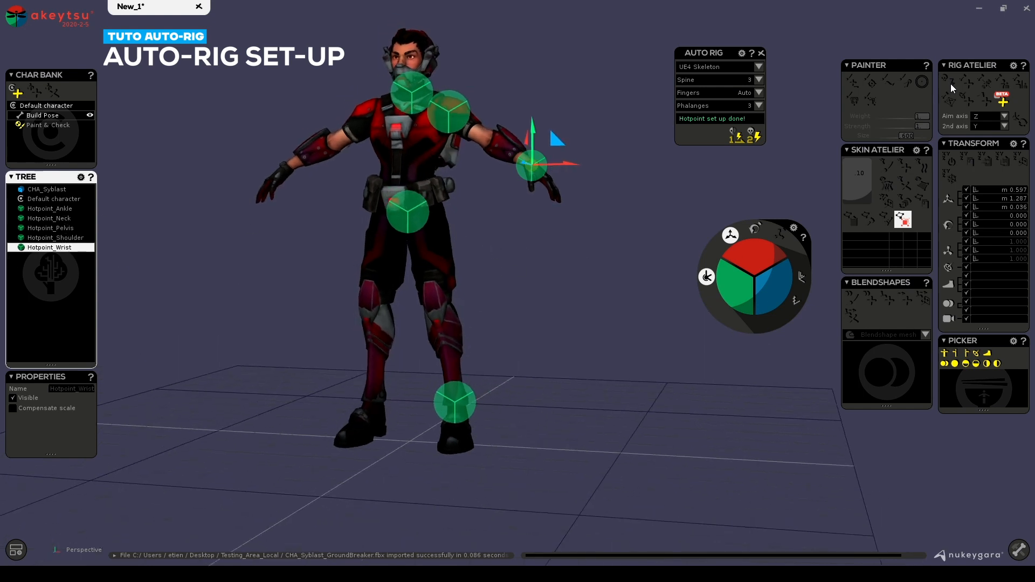
middle_click_drag(548, 274, 571, 332)
scroll(571, 339, "up", 1)
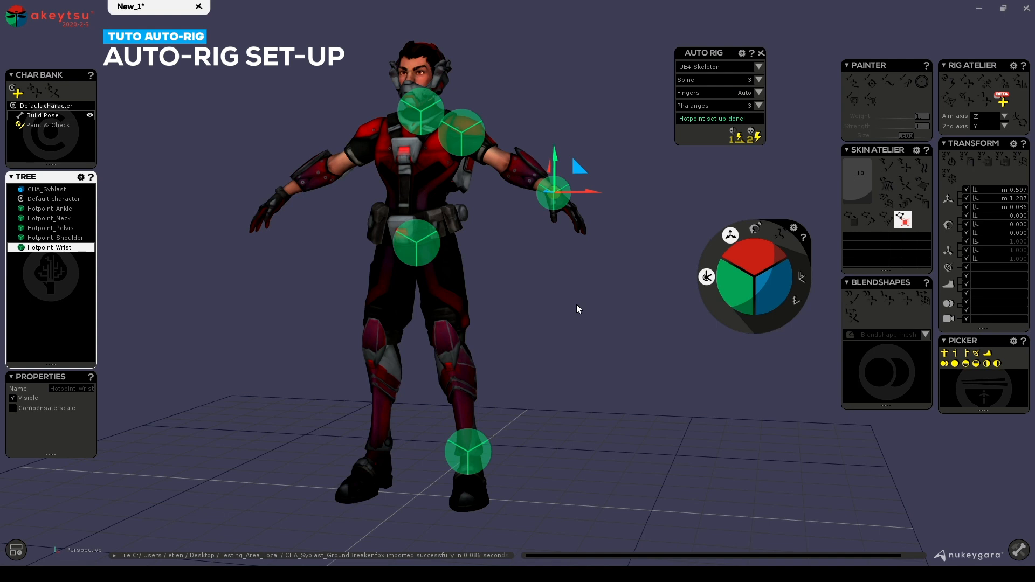
Try Spine counts such as 6 and 2 in the Auto Rig settings, and set it back to 3
left_click(757, 80)
left_click(761, 141)
left_click(758, 79)
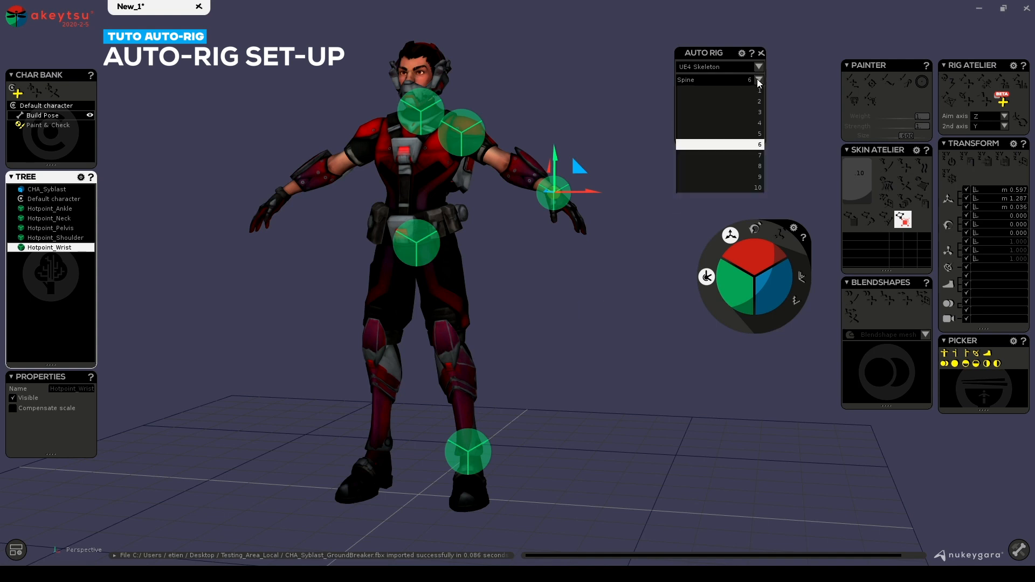
left_click(760, 124)
left_click(757, 81)
left_click(756, 105)
left_click(757, 81)
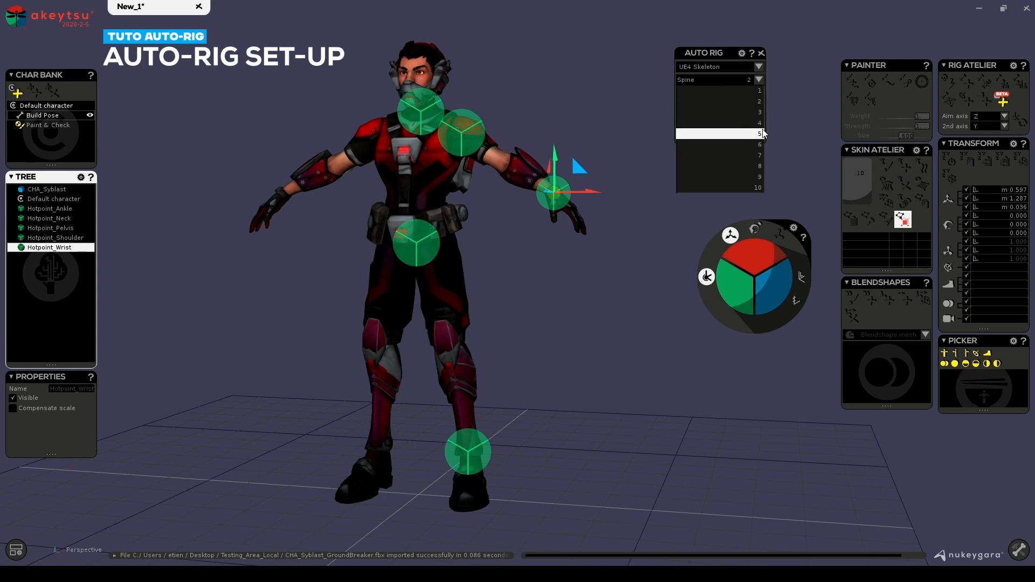
left_click(761, 120)
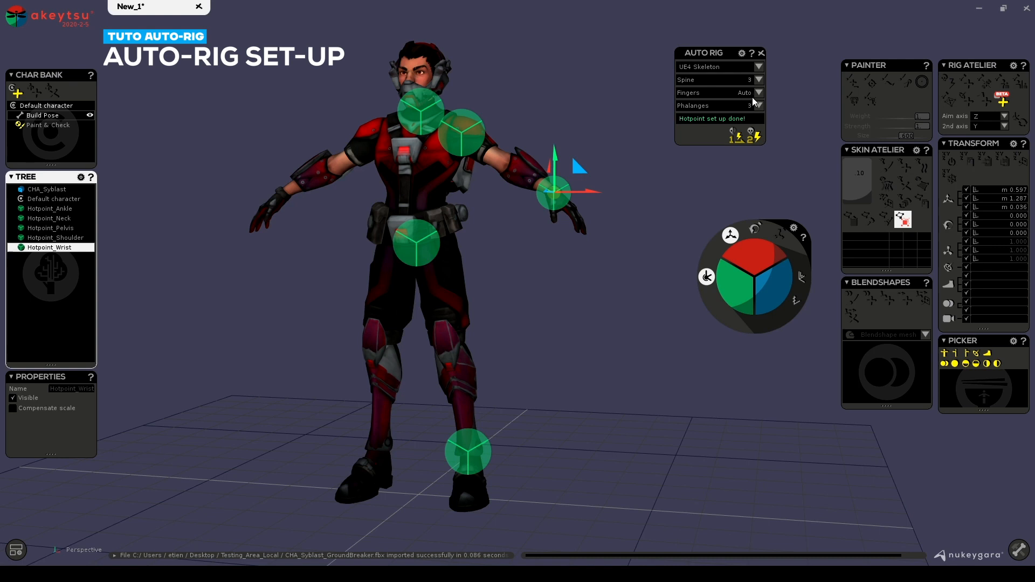
Try a Fingers setting of 5 in the Auto Rig options and return it to Auto
left_click(751, 96)
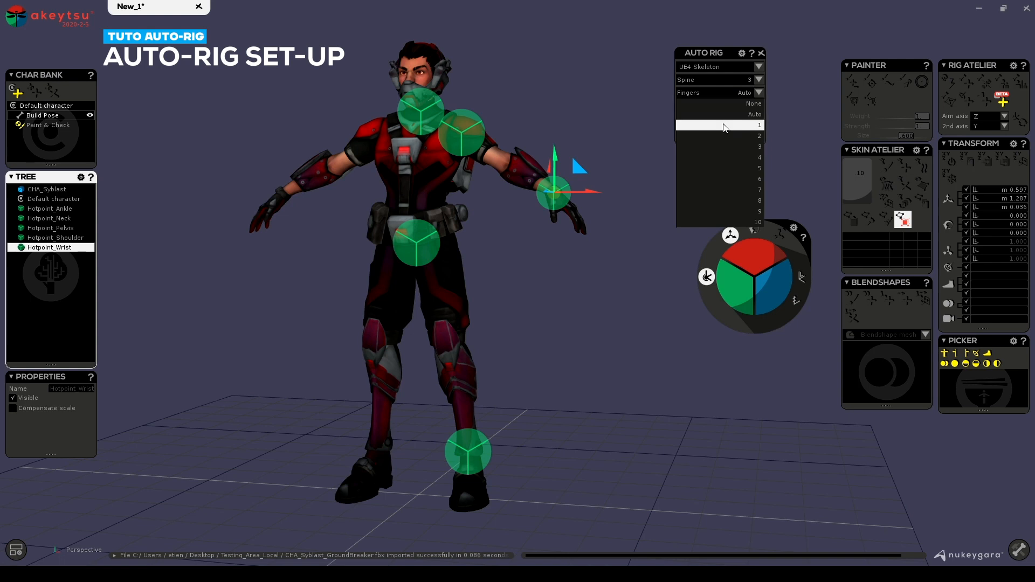
left_click(724, 169)
left_click(734, 95)
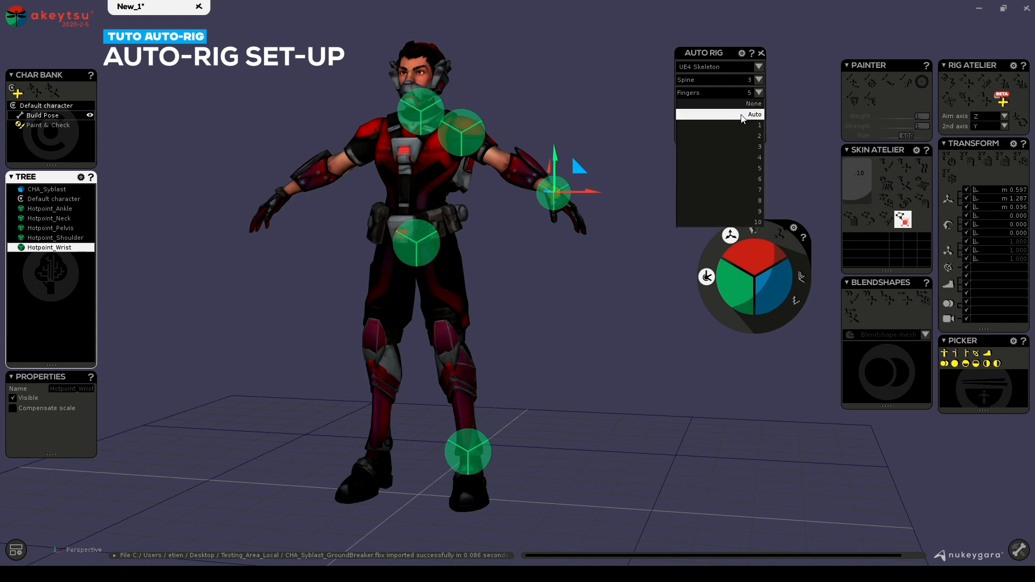
left_click(741, 111)
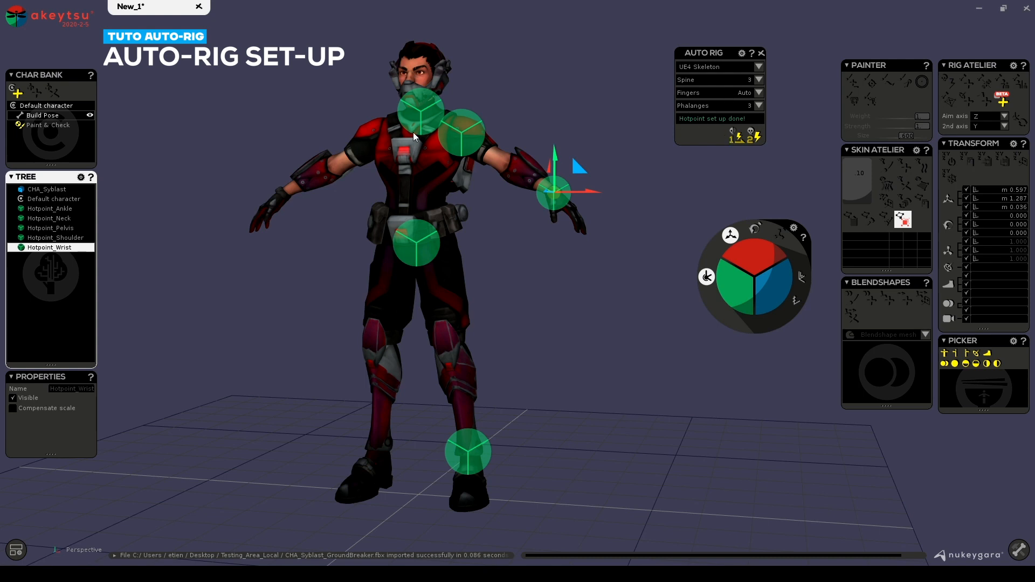
Set Fingers to 5 and place the Thumb Tip and Index Tip hotpoints on the hand that has the wrist hotpoint
left_click(733, 95)
left_click(760, 169)
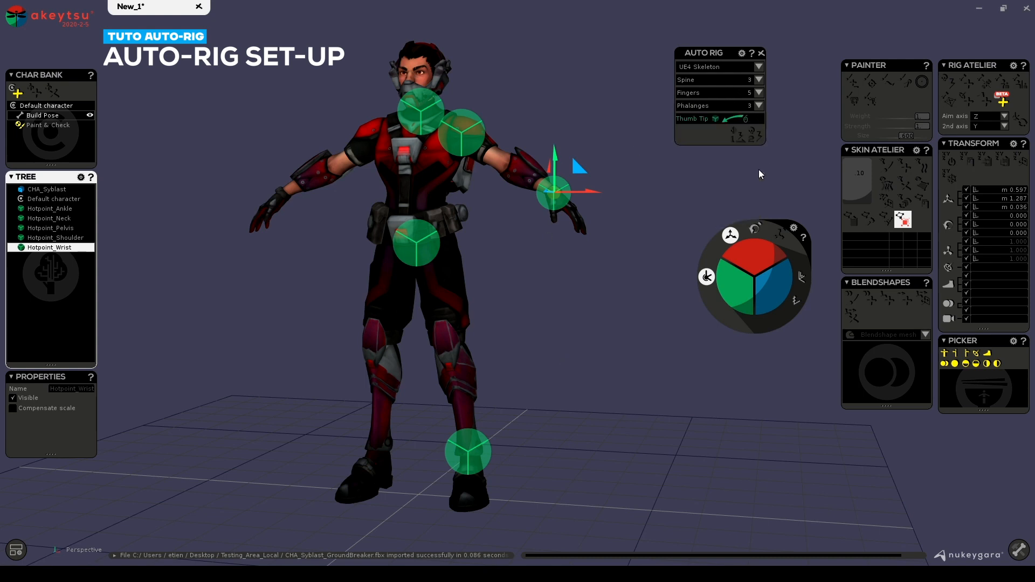
left_click_drag(674, 232, 640, 252, "alt")
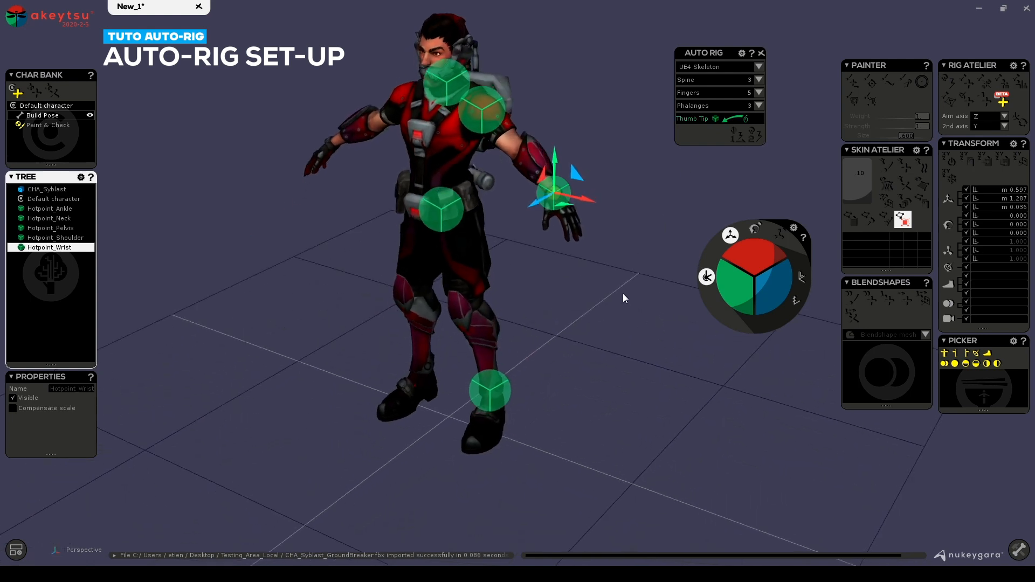
right_click_drag(622, 296, 683, 239, "alt")
middle_click_drag(668, 397, 624, 357, "alt")
right_click_drag(624, 356, 651, 330, "alt")
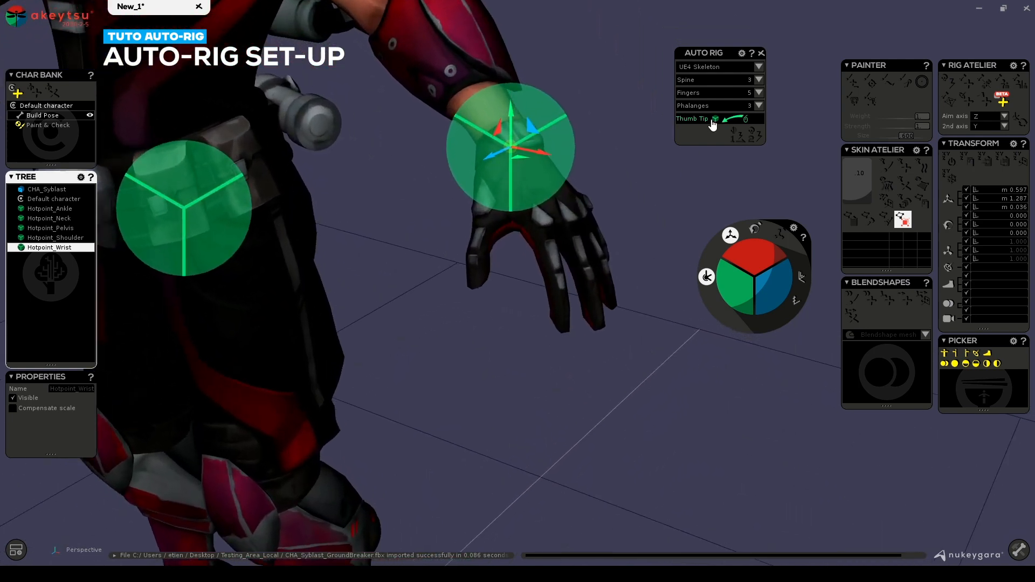
left_click_drag(712, 121, 473, 283)
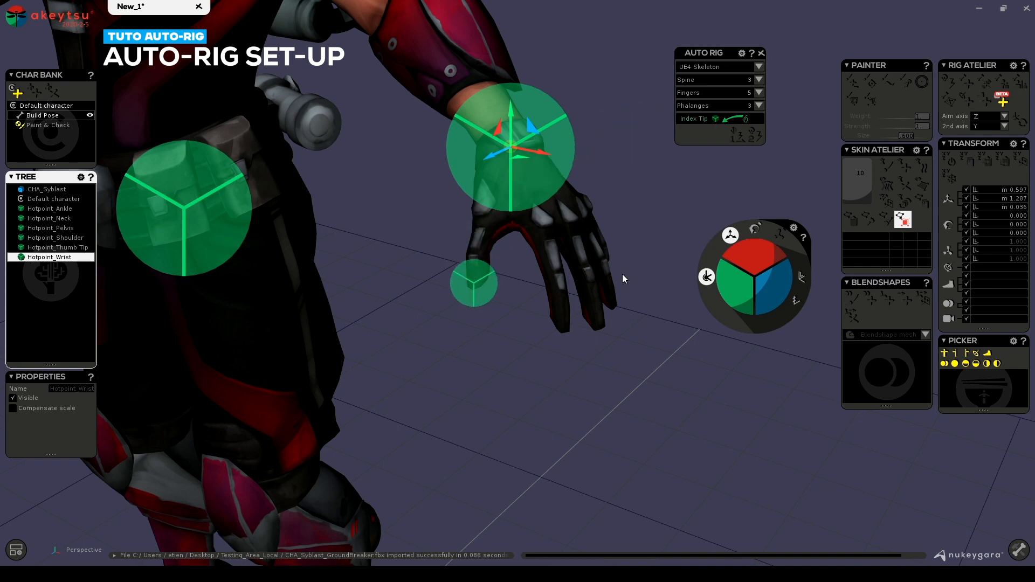
left_click_drag(696, 123, 560, 323)
Place the Middle Tip, Ring Tip and Little Tip hotpoints on the remaining fingertips of the hand that has the wrist hotpoint
left_click_drag(612, 353, 566, 346, "alt")
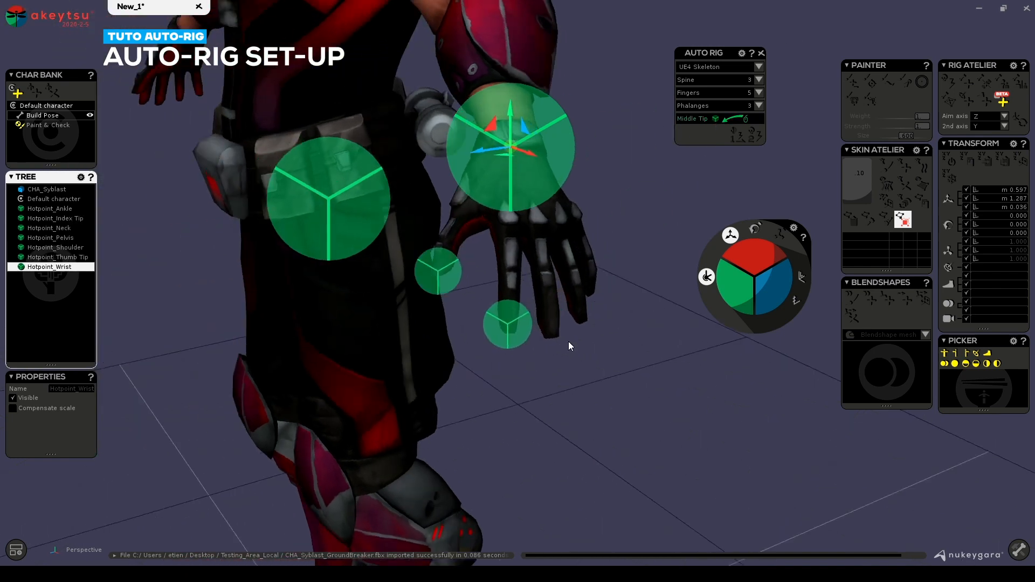
left_click_drag(695, 119, 550, 326)
left_click_drag(695, 118, 579, 320)
left_click_drag(716, 337, 605, 335, "alt")
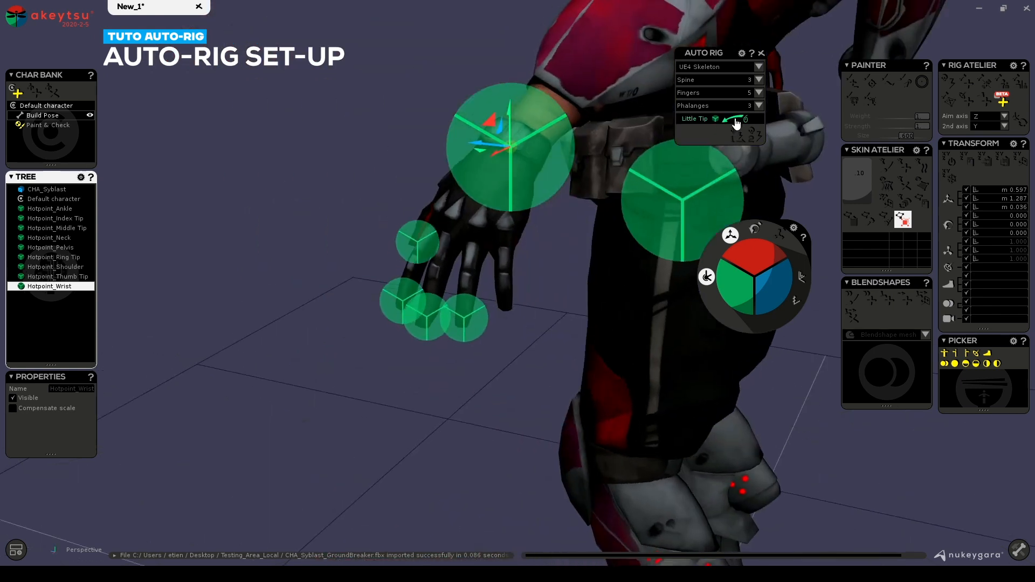
left_click_drag(689, 118, 504, 312)
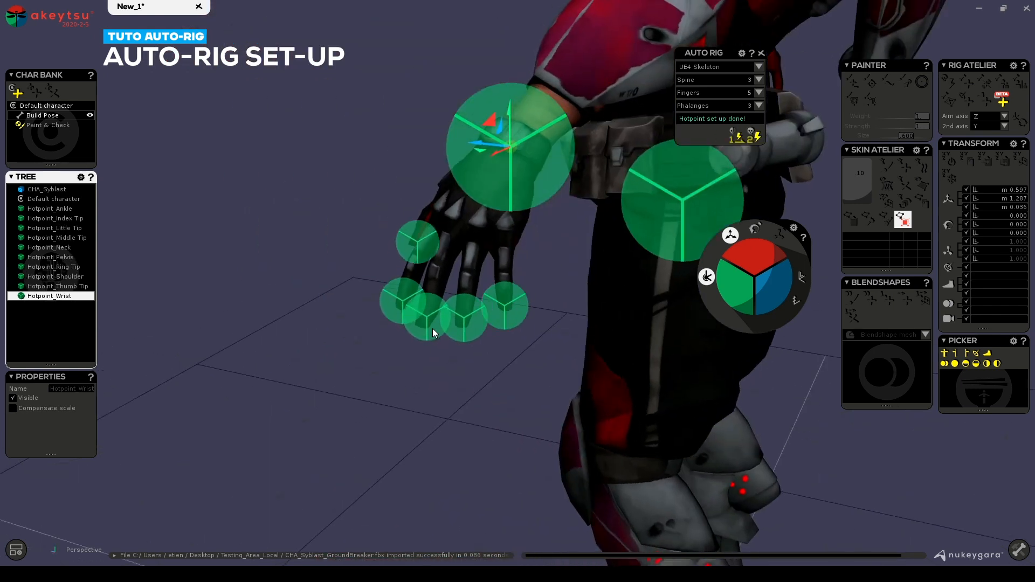
Review the fingertip and body hotpoints on the whole character and generate the half skeleton
left_click(432, 328)
left_click_drag(432, 328, 599, 108, "alt")
middle_click_drag(586, 243, 502, 212, "alt")
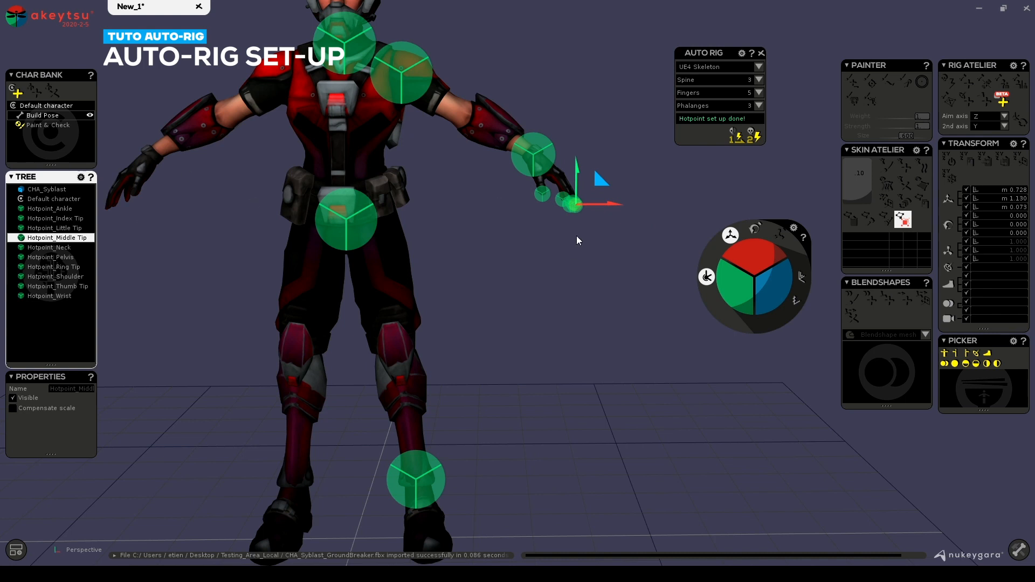
middle_click_drag(566, 264, 633, 294, "alt")
scroll(633, 294, "down", 2)
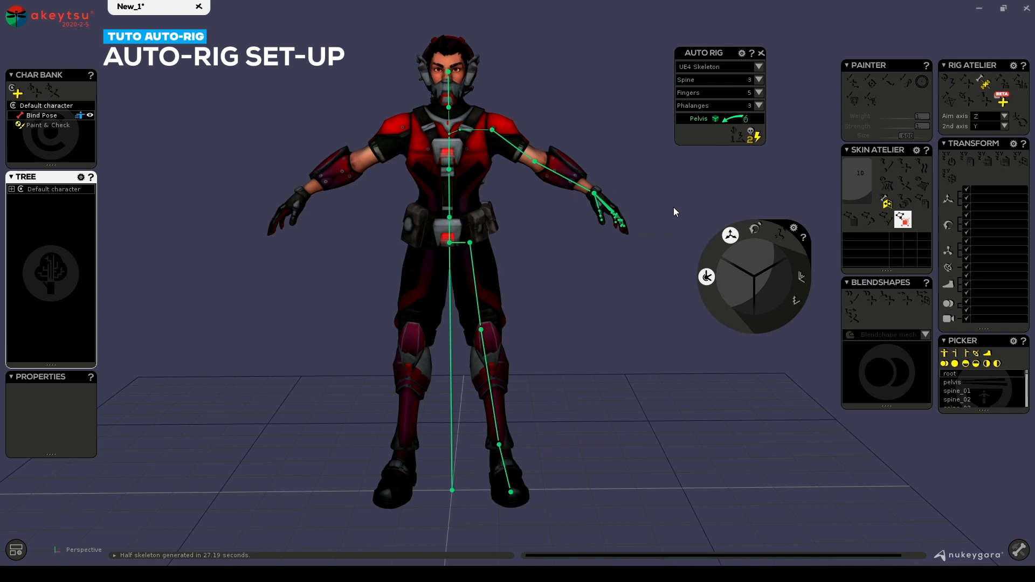
Examine the pelvis, spine_02 and spine_01 joints of the half skeleton from several angles
left_click_drag(674, 208, 627, 303, "alt")
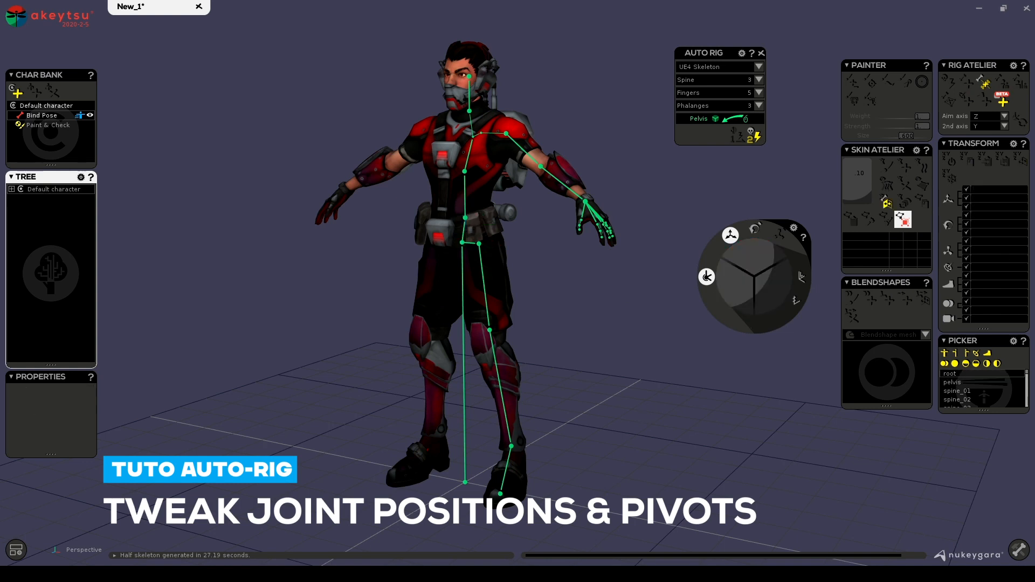
left_click(462, 244)
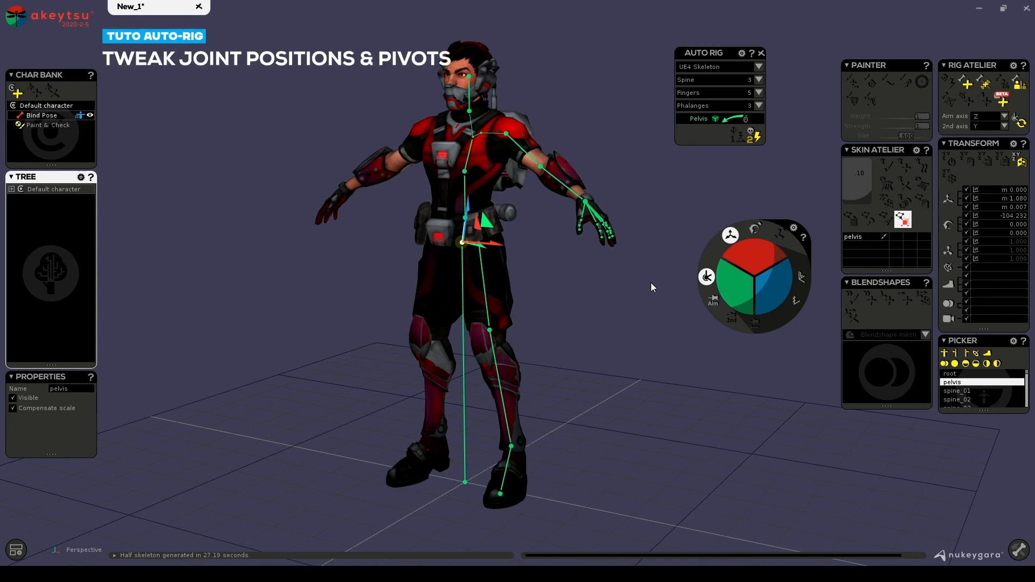
middle_click_drag(523, 198, 550, 305, "alt")
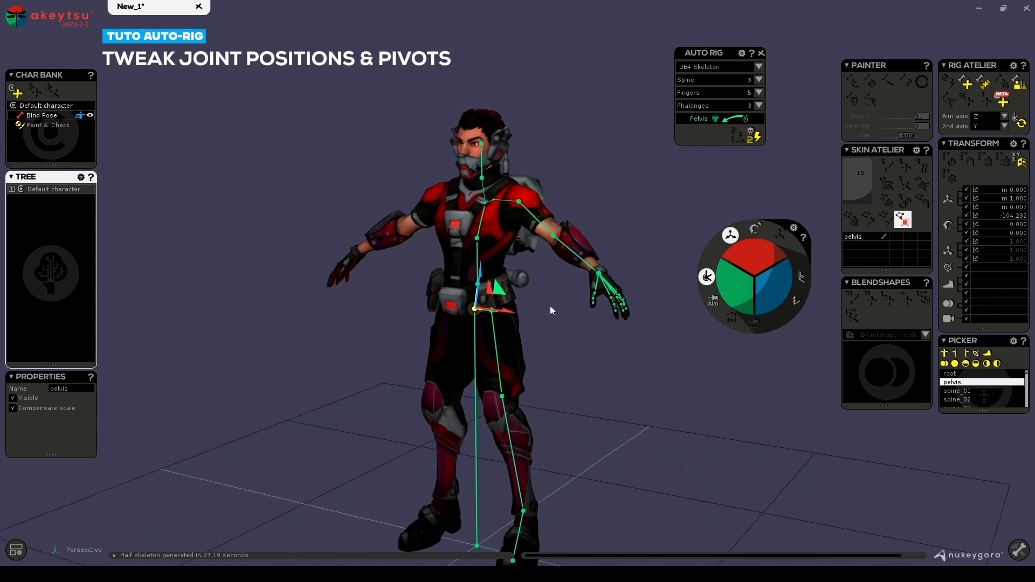
left_click_drag(550, 305, 529, 296, "alt")
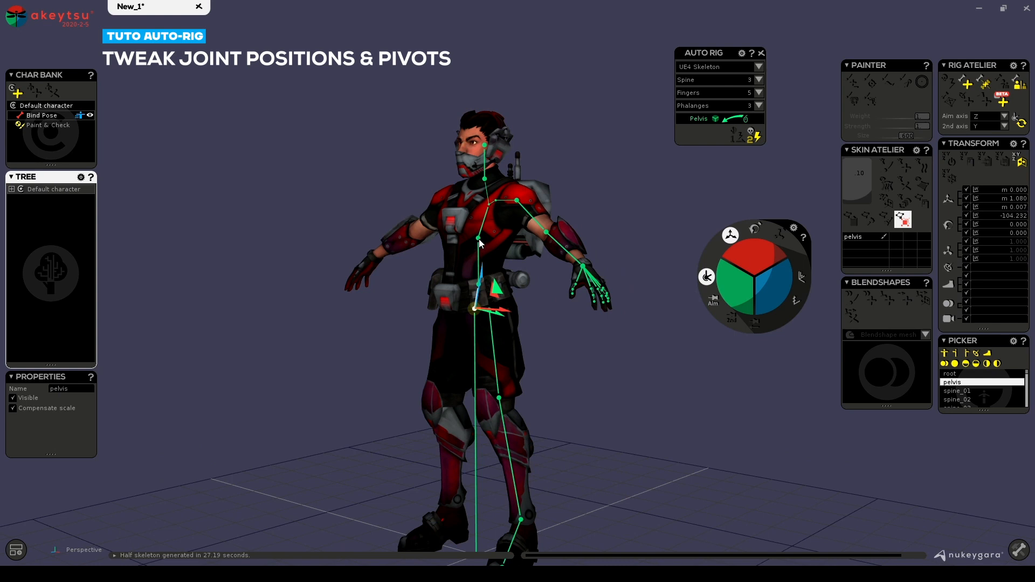
left_click(478, 239)
left_click(479, 282)
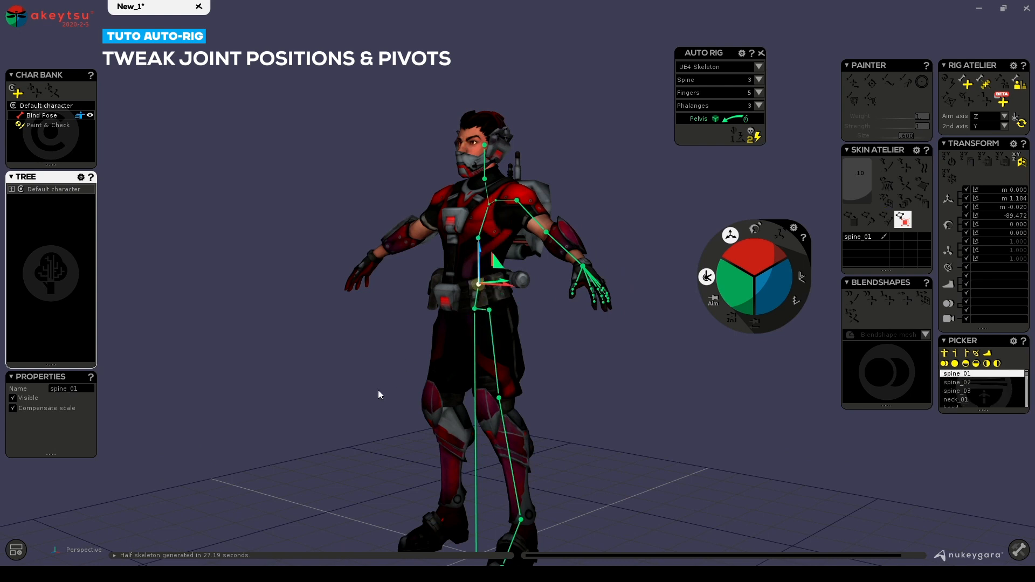
middle_click_drag(400, 396, 400, 328, "alt")
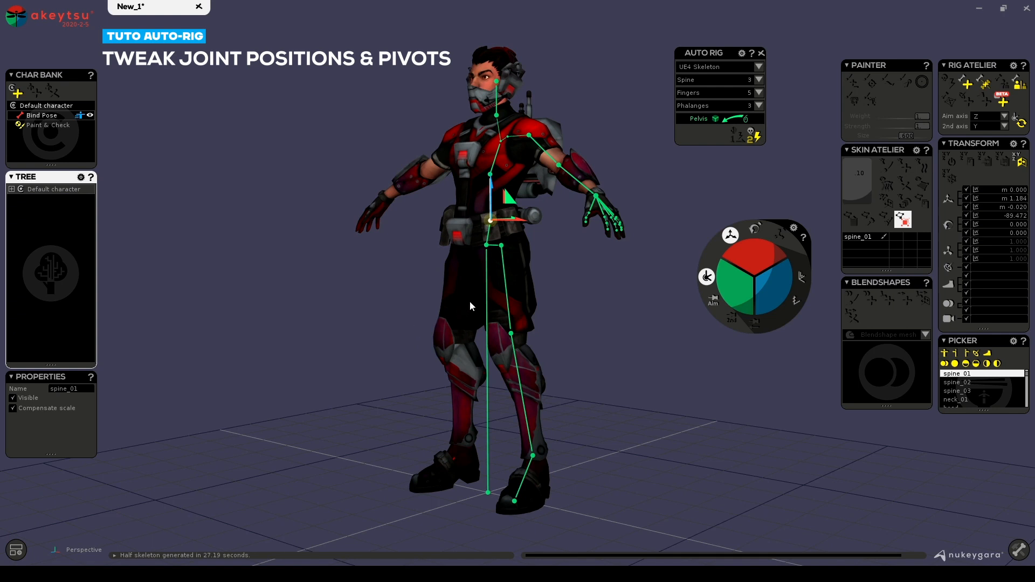
left_click_drag(568, 306, 577, 307, "alt")
middle_click_drag(578, 258, 588, 322, "alt")
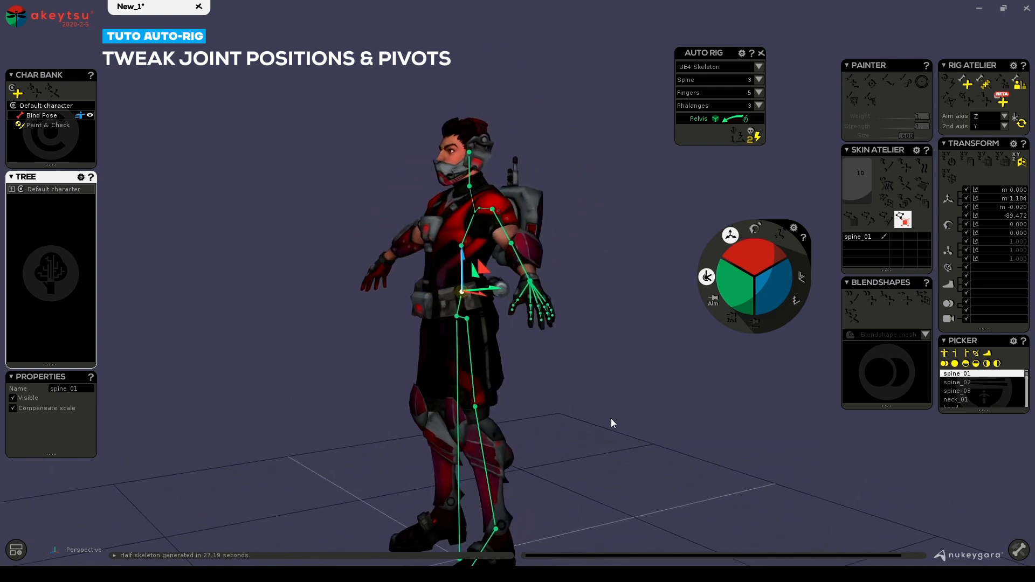
Turn on the joint pivot decorator in the display options while viewing the waist area up close
scroll(482, 391, "up", 5)
left_click(16, 549)
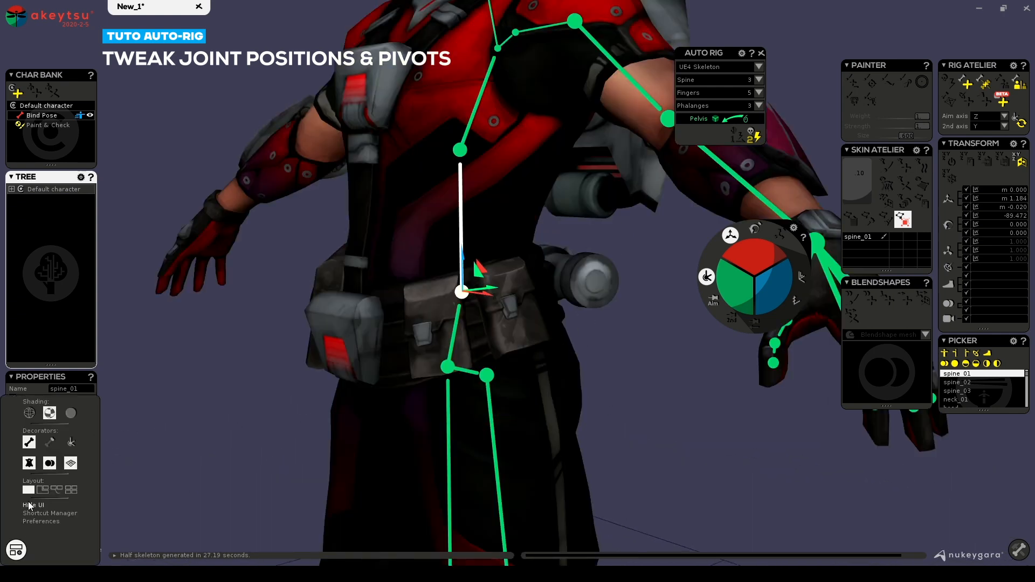
left_click(72, 446)
left_click(16, 549)
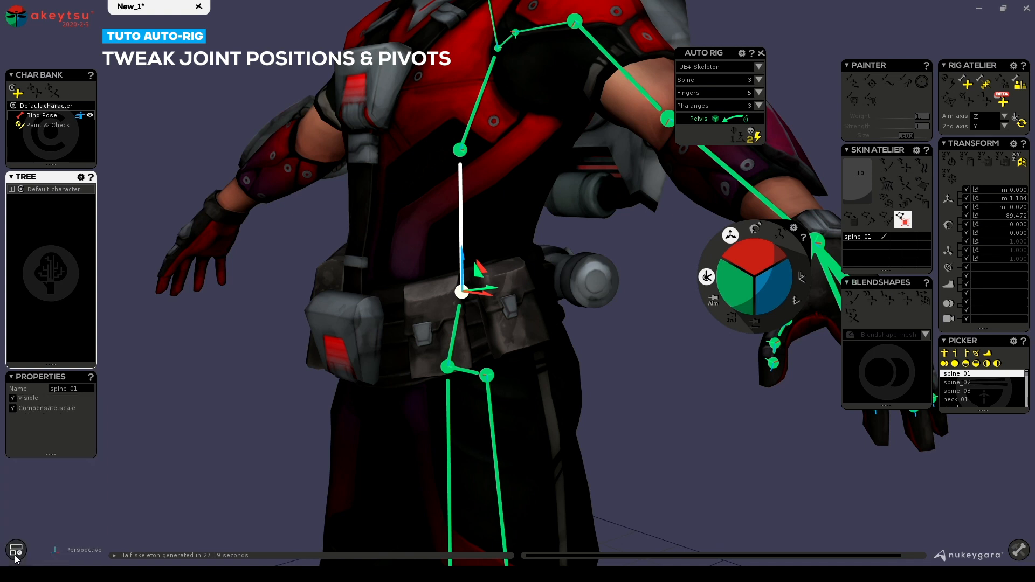
Set the Pivot size factor (unselected joints) to 2 in the Decorators preferences
left_click(794, 229)
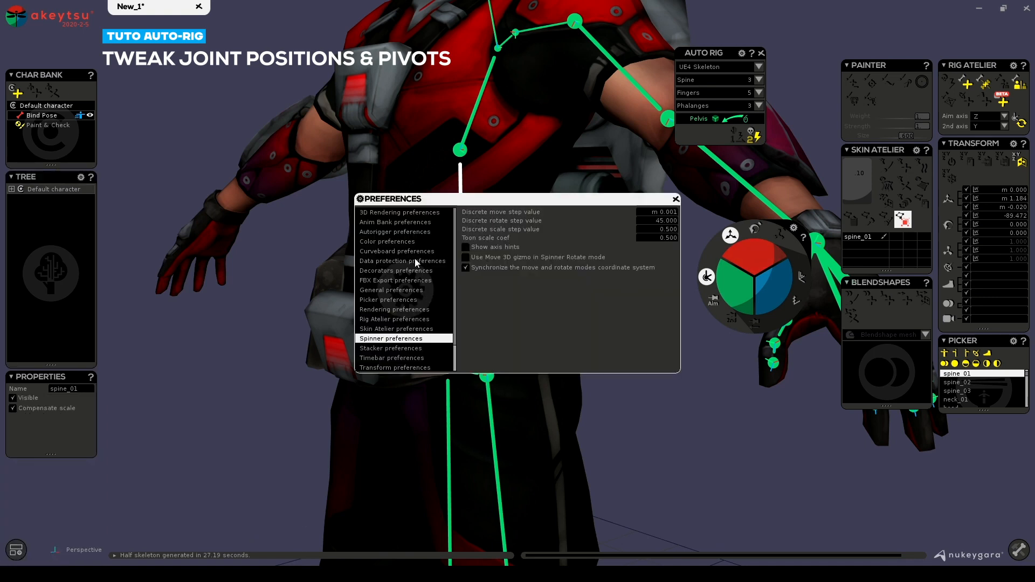
left_click(403, 271)
left_click_drag(590, 200, 816, 221)
left_click(882, 286)
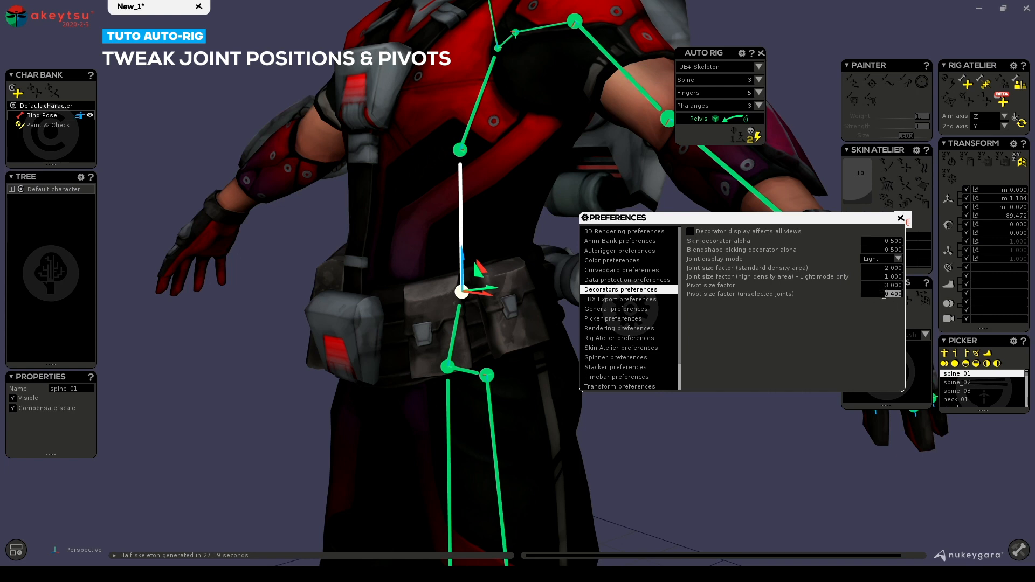
type("2")
key("Return")
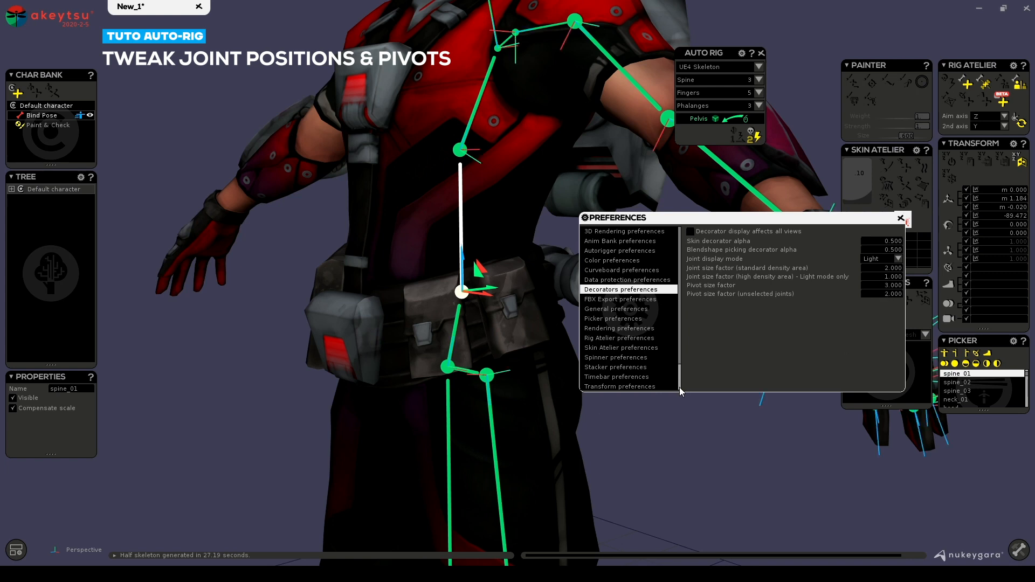
Set the Pivot size factor to 5, check it on the pelvis, thigh_L and spine_01 joints, and close the preferences
right_click_drag(266, 458, 308, 428, "alt")
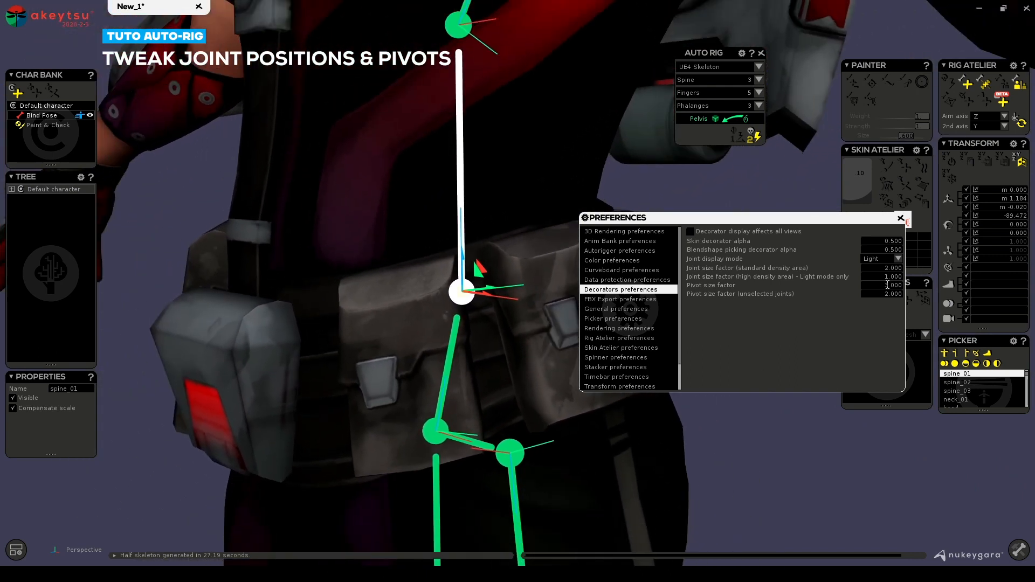
left_click_drag(887, 285, 903, 302)
type("5")
key("Return")
left_click(434, 429)
left_click(510, 452)
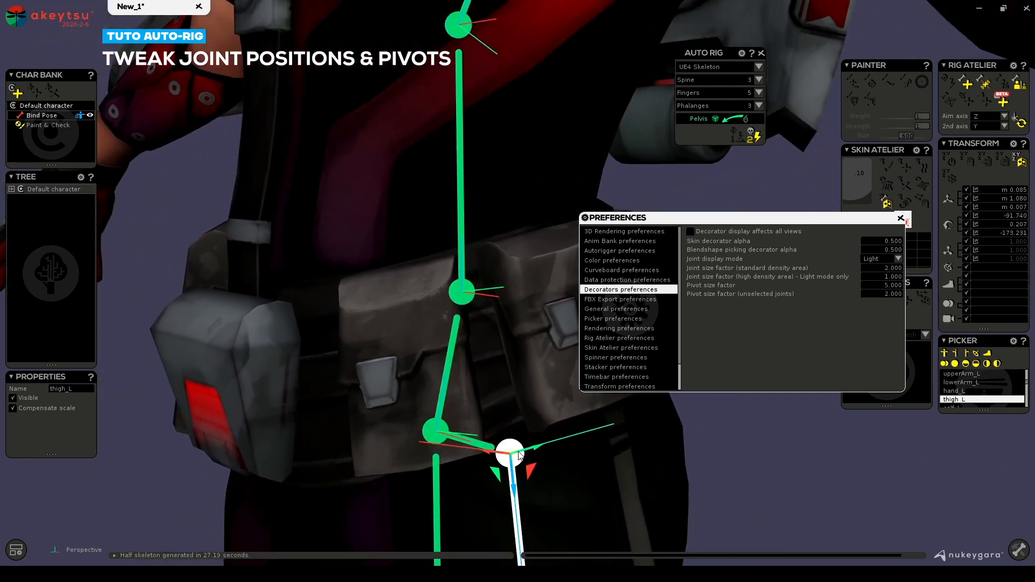
left_click(435, 430)
left_click(460, 294)
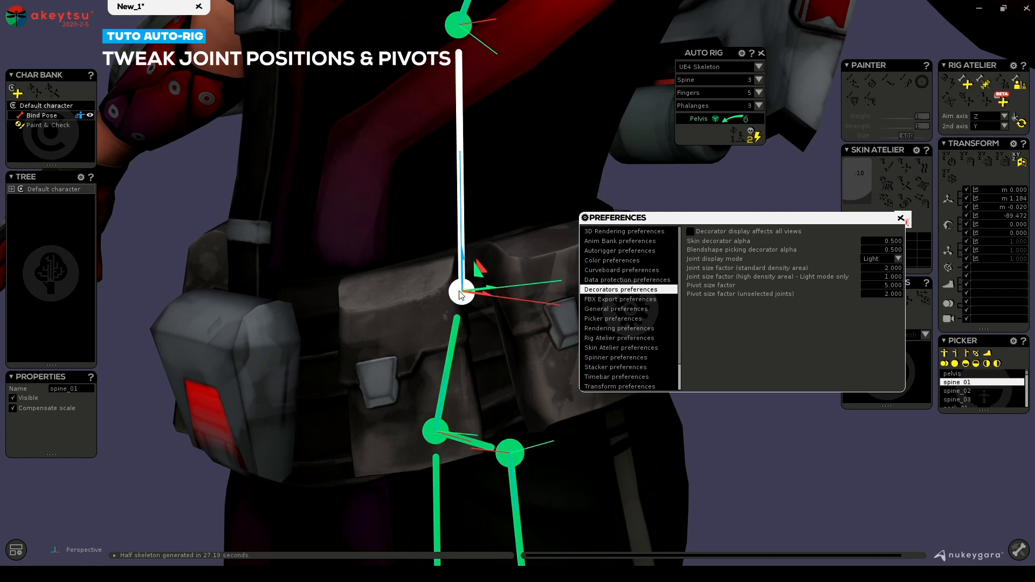
left_click(900, 218)
Try moving the spine_01 joint far forward to compare its pivot with the bone directions, and undo the move
right_click_drag(730, 382, 716, 422, "alt")
left_click_drag(715, 422, 636, 412, "alt")
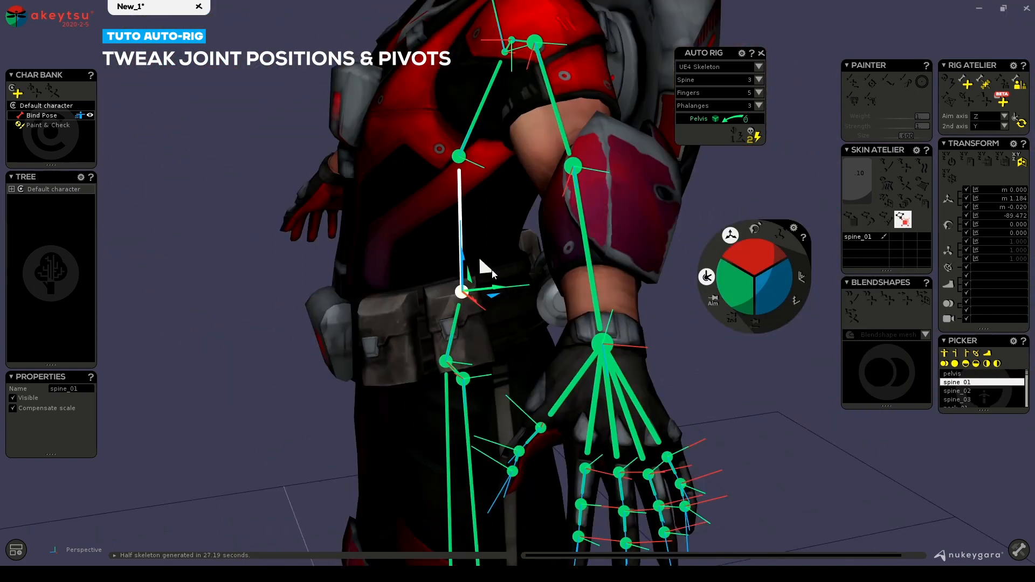
left_click_drag(493, 273, 364, 284)
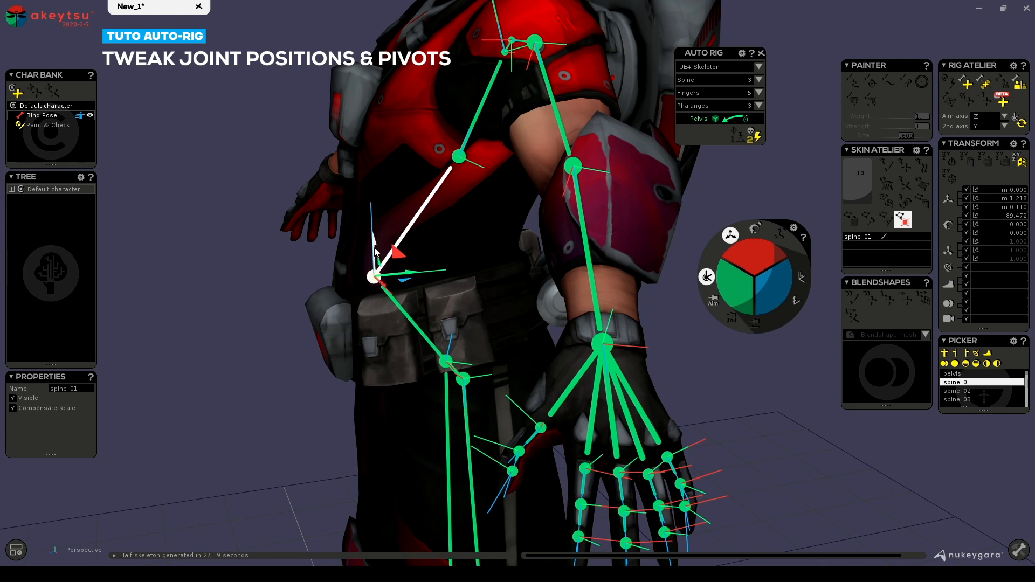
left_click(450, 361)
left_click_drag(450, 361, 271, 405, "alt")
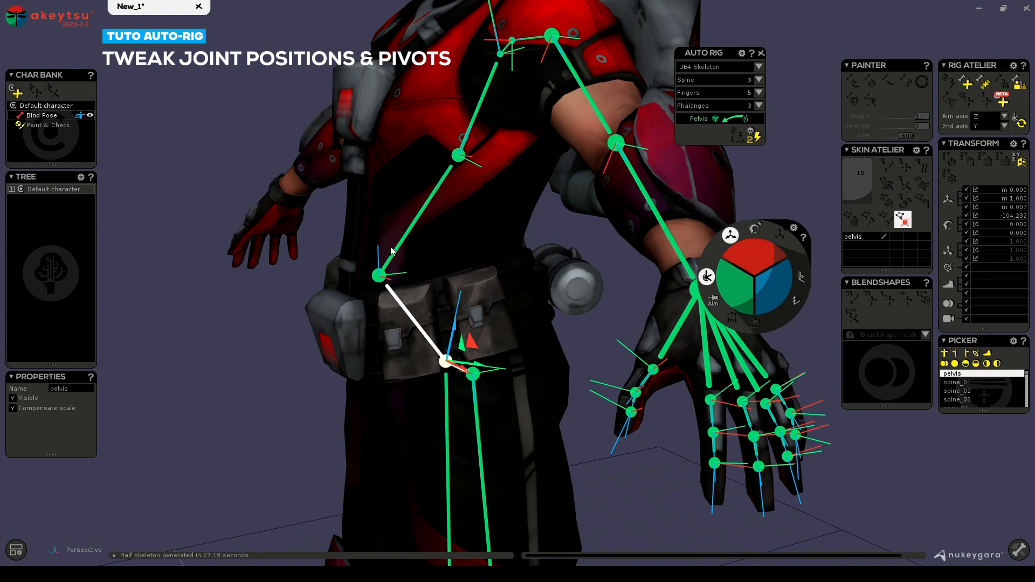
left_click(381, 277)
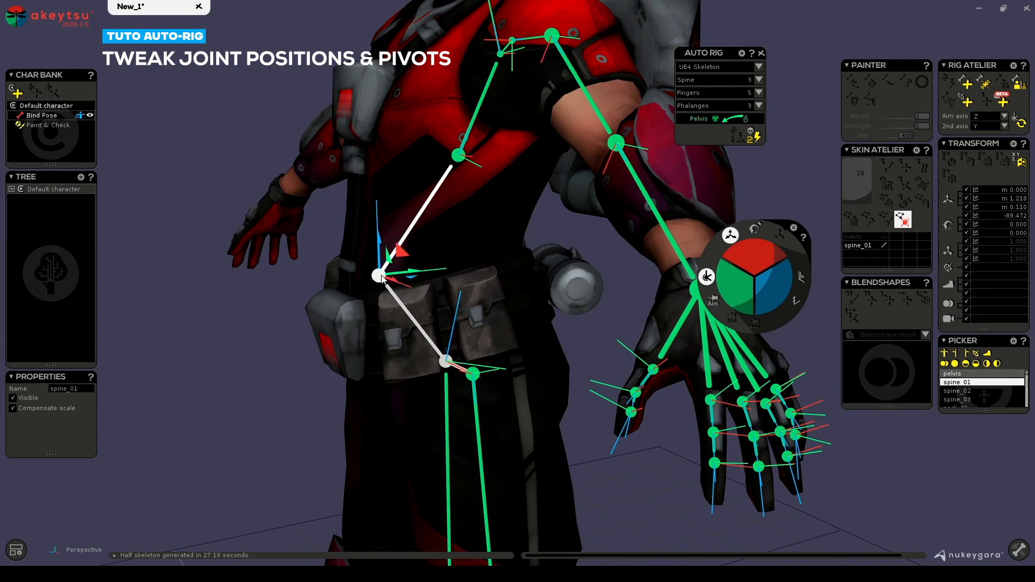
key("ctrl+z")
key("ctrl+z")
key("ctrl+z")
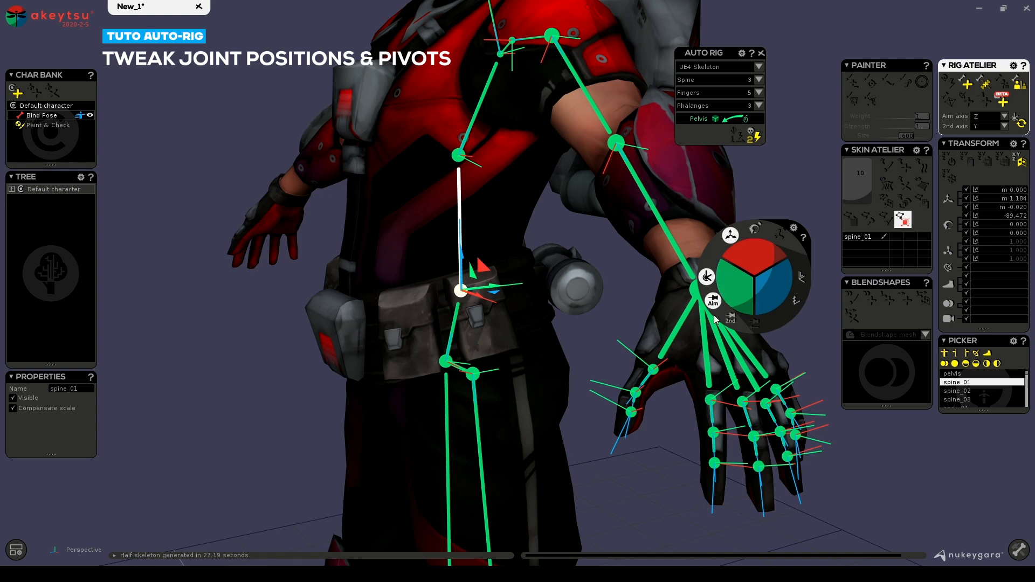
Turn on the Aim option and move the spine_01 joint forward and up to about 1.22 m high and 0.02 m deep
middle_click_drag(535, 388, 498, 340)
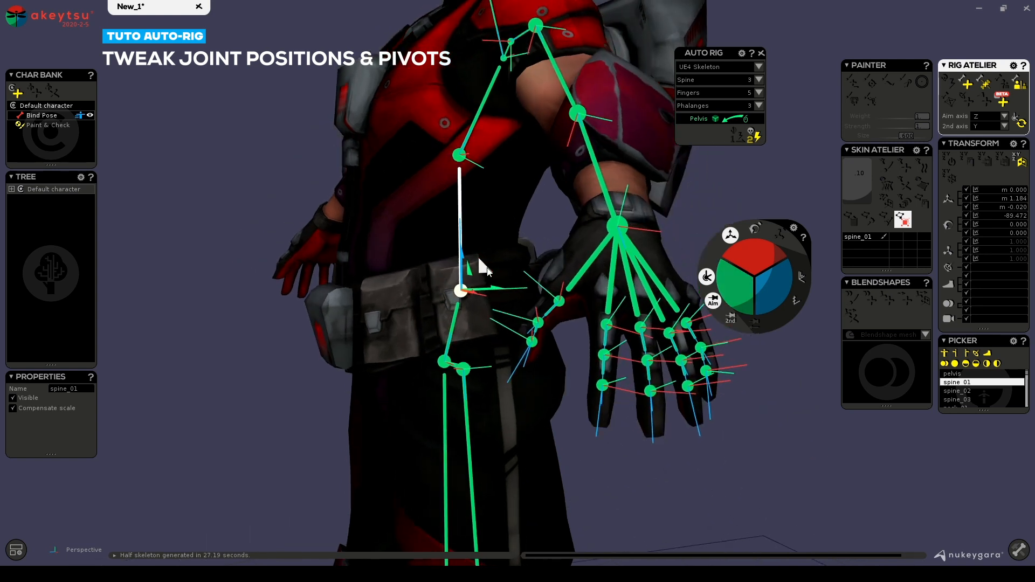
mouse_move(485, 268)
left_mouse_down()
mouse_move(460, 267)
mouse_move(458, 242)
mouse_move(418, 294)
mouse_move(460, 268)
mouse_move(448, 255)
mouse_move(466, 263)
left_mouse_up()
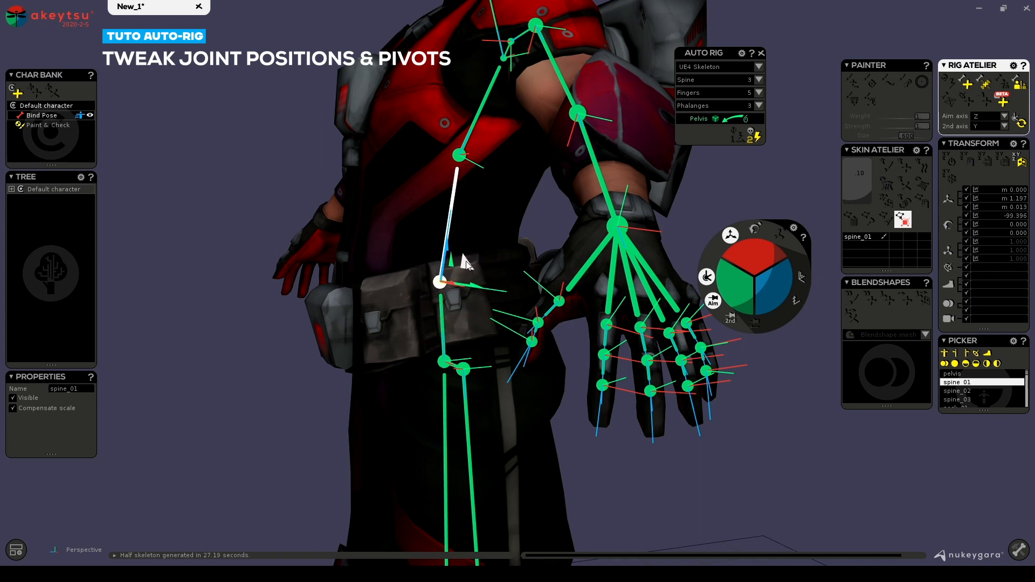
mouse_move(466, 261)
left_mouse_down()
mouse_move(467, 272)
mouse_move(462, 247)
left_mouse_up()
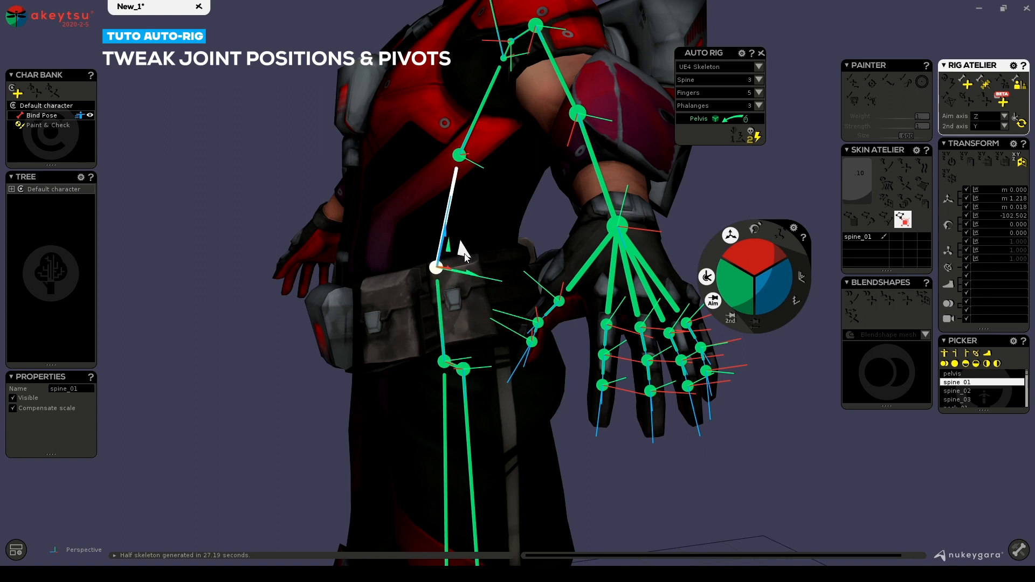
Adjust the positions of the spine_02 and spine_03 joints along the torso in a near side view
left_click(462, 156)
left_click_drag(483, 147, 481, 143)
middle_click_drag(428, 119, 480, 246)
left_click(393, 233)
middle_click_drag(499, 291, 367, 229)
left_click_drag(407, 207, 399, 200)
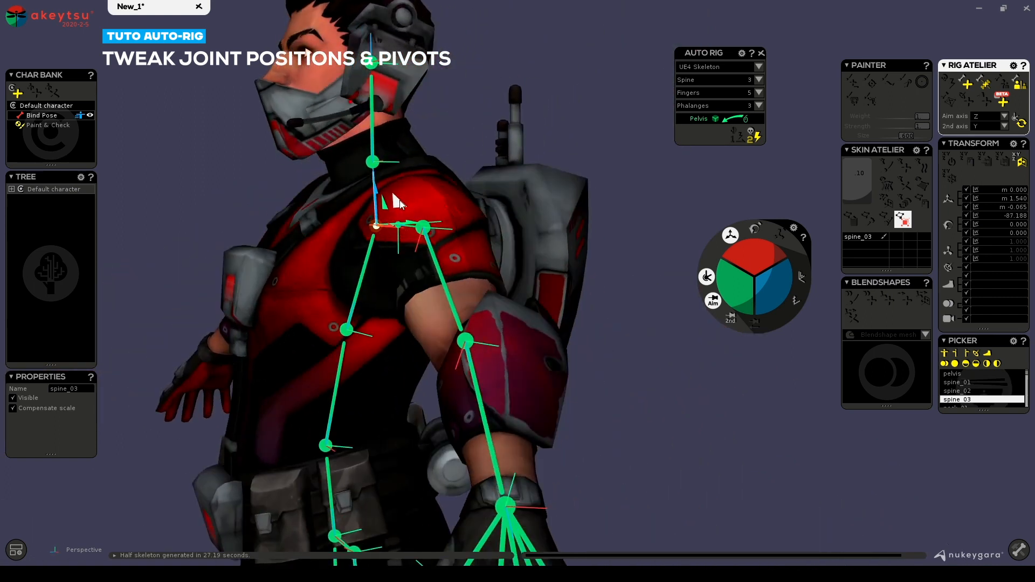
Reposition the neck_01 joint in the neck and the head joint to about 1.75 m high, checking both against the spine
left_click(372, 161)
middle_click_drag(394, 145, 372, 147)
left_click_drag(396, 145, 399, 147)
left_click(370, 65)
left_click_drag(396, 47, 379, 65)
middle_click_drag(379, 64, 371, 66)
left_click_drag(380, 65, 393, 67)
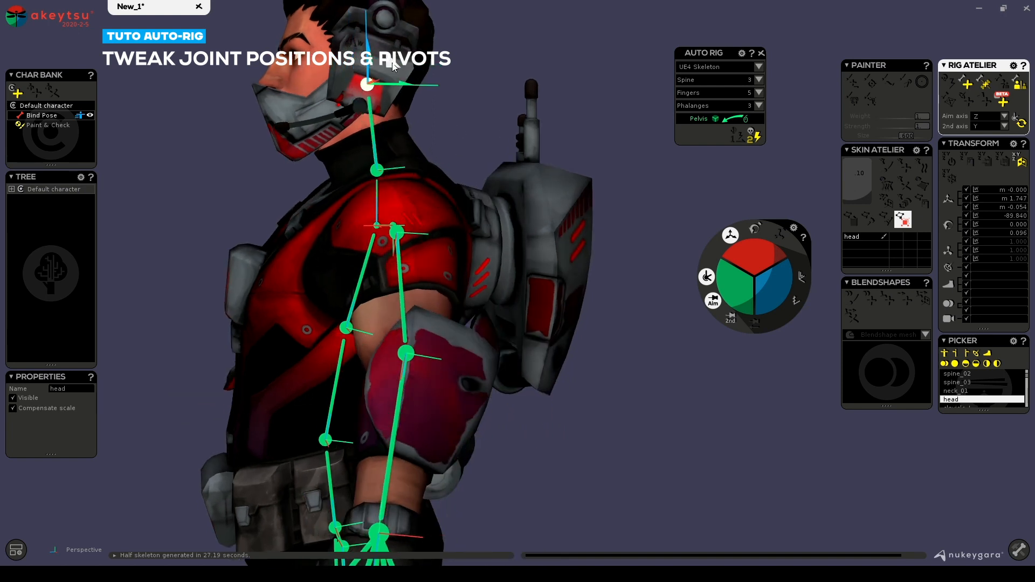
left_click(377, 169)
left_click(347, 327)
Check the thigh_L joint and move the calf_L joint within the knee to about 0.13, 0.69, 0.03 m
middle_click_drag(347, 327, 526, 222)
left_click(492, 221)
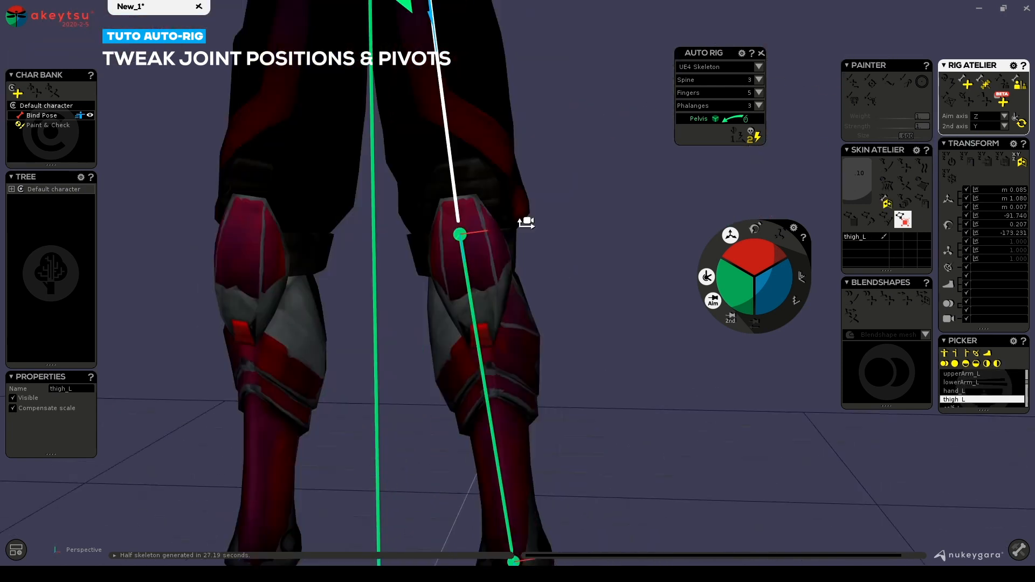
left_click(459, 234)
middle_click_drag(544, 283, 462, 298)
left_click_drag(423, 244, 414, 271)
Lower the ball_L joint slightly inside the front part of the left shoe
middle_click_drag(545, 418, 512, 108)
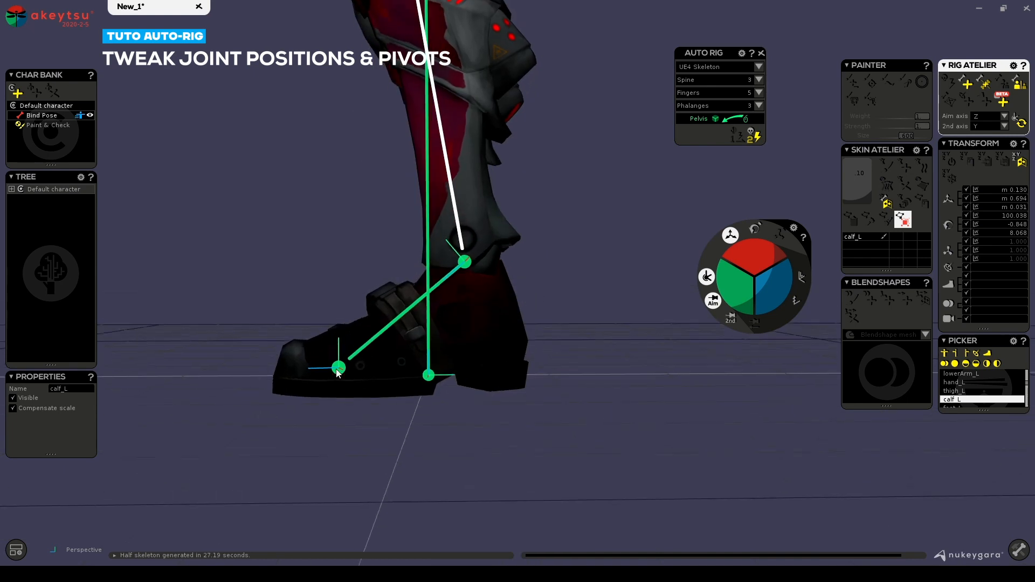
left_click(338, 371)
middle_click_drag(338, 372, 398, 402)
left_click_drag(335, 387, 332, 397)
middle_click_drag(399, 397, 345, 358)
Select the foot_L joint and examine its position and pivot at the ankle from several angles
left_click(451, 247)
middle_click_drag(499, 162, 573, 238)
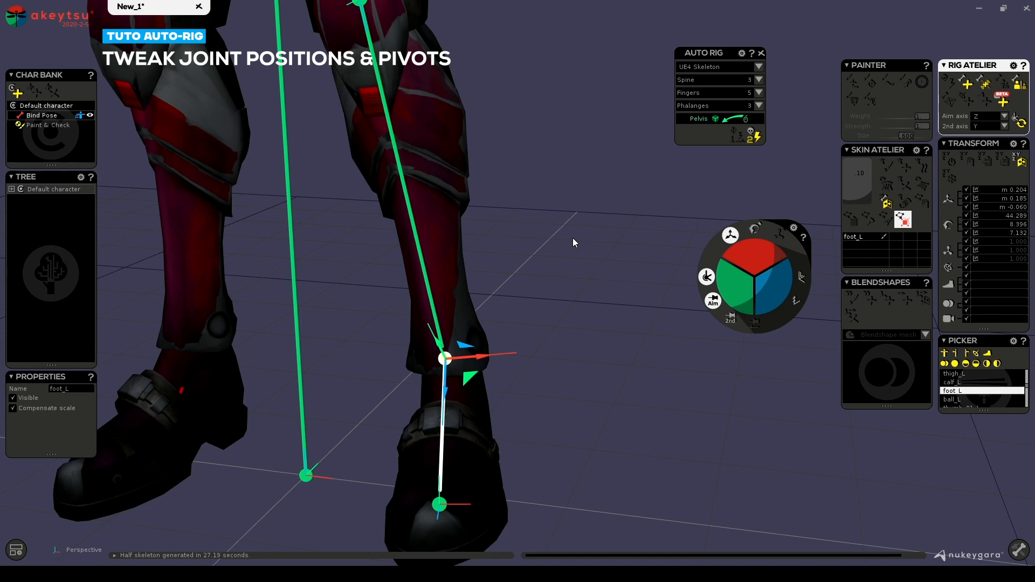
middle_click_drag(572, 238, 589, 294)
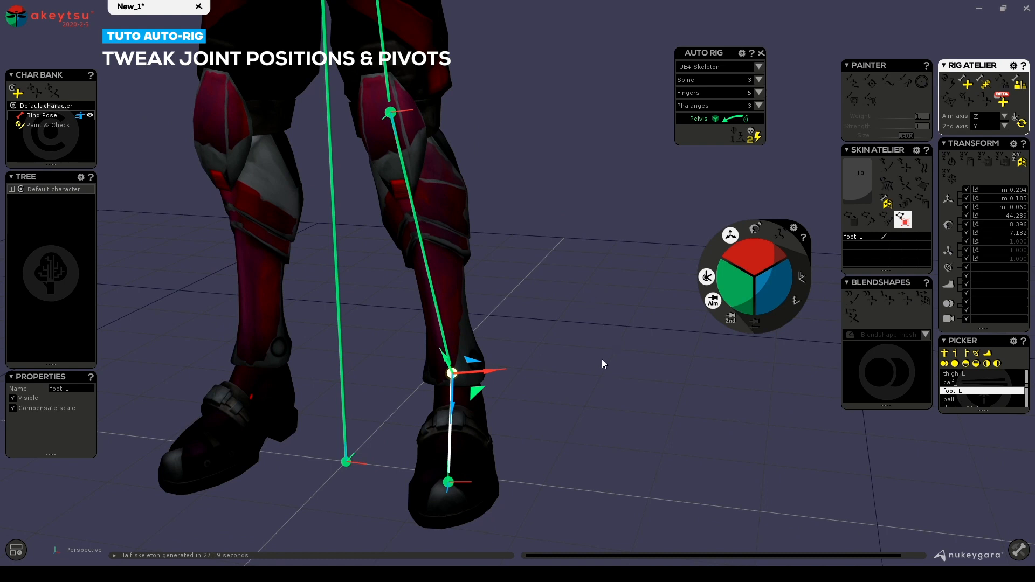
middle_click_drag(617, 384, 549, 377)
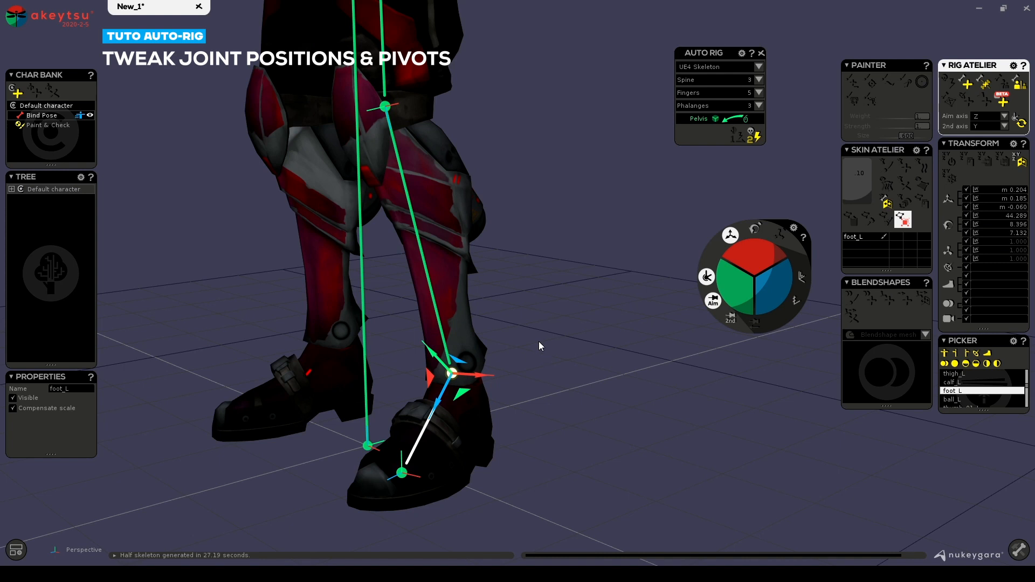
Set the foot_L joint's rotation to 0 on all three axes and check its orientation at the ankle
middle_click_drag(535, 346, 550, 284)
scroll(538, 260, "up", 4)
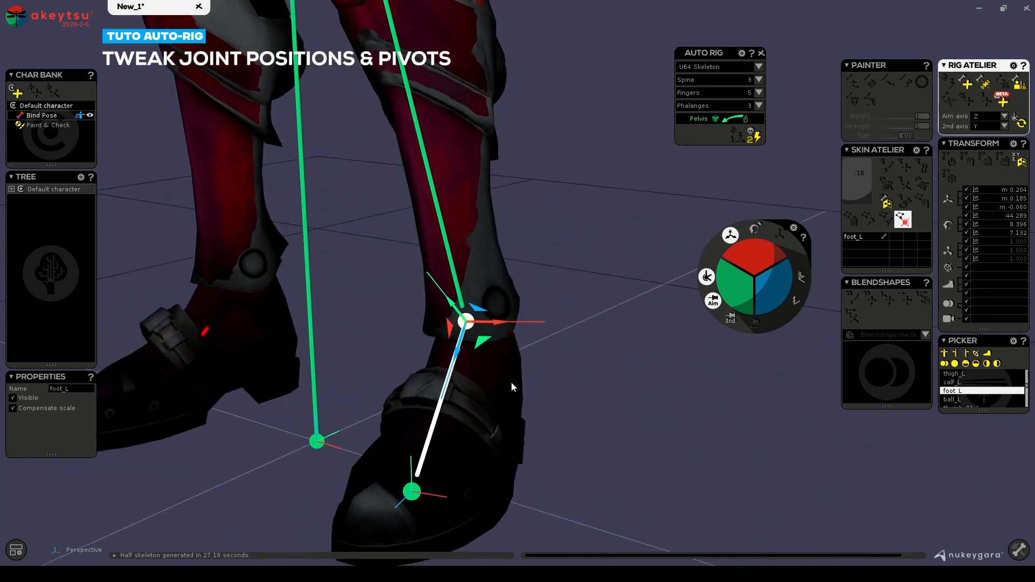
left_click_drag(1011, 231, 1011, 215)
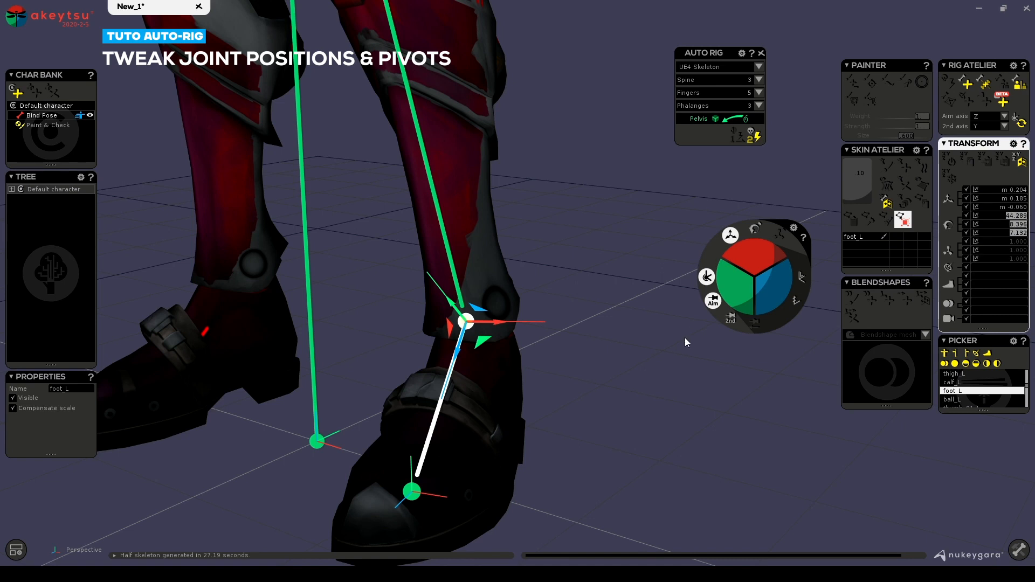
type("0")
key("Return")
middle_click_drag(597, 246, 647, 292)
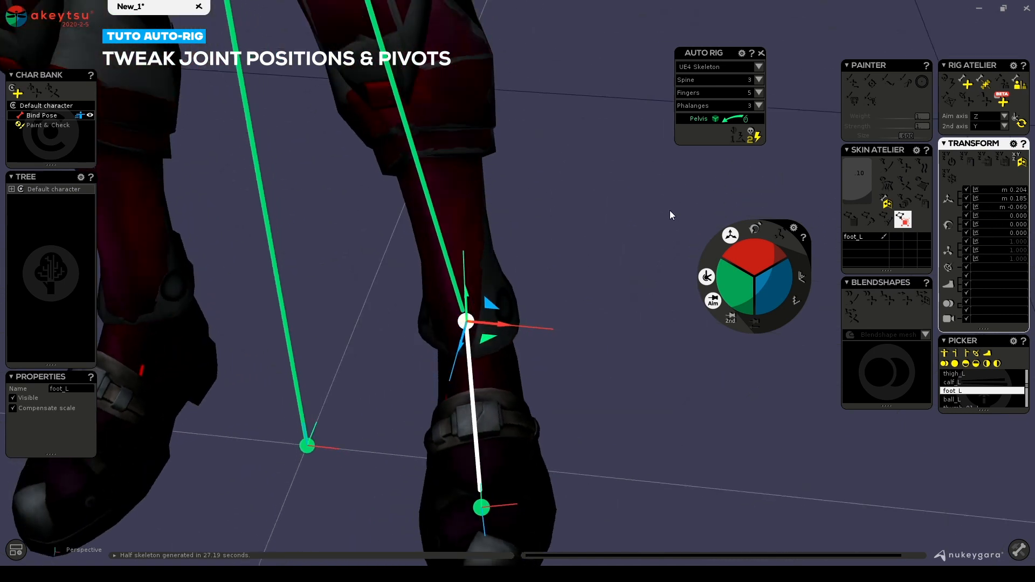
scroll(481, 286, "down", 3)
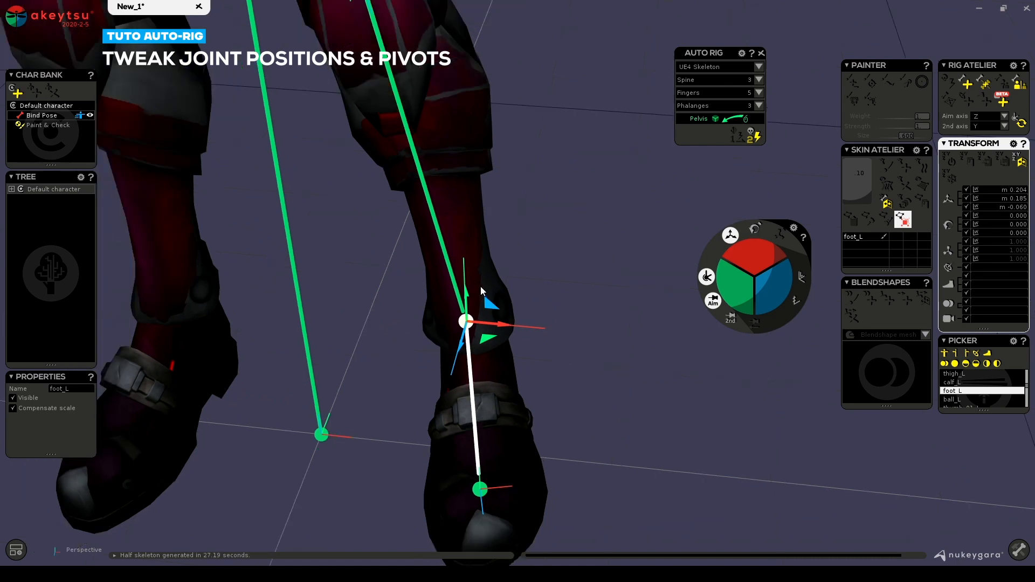
left_click(755, 229)
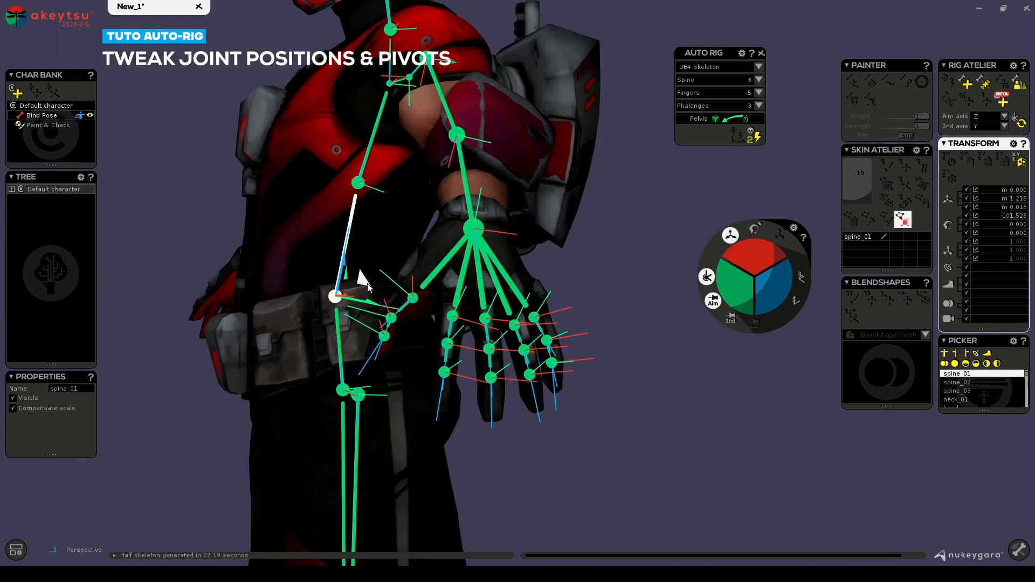
Move the spine_01 joint to about 1.23 m high and the spine_02 joint to about 1.39 m high
left_click_drag(327, 323, 329, 380)
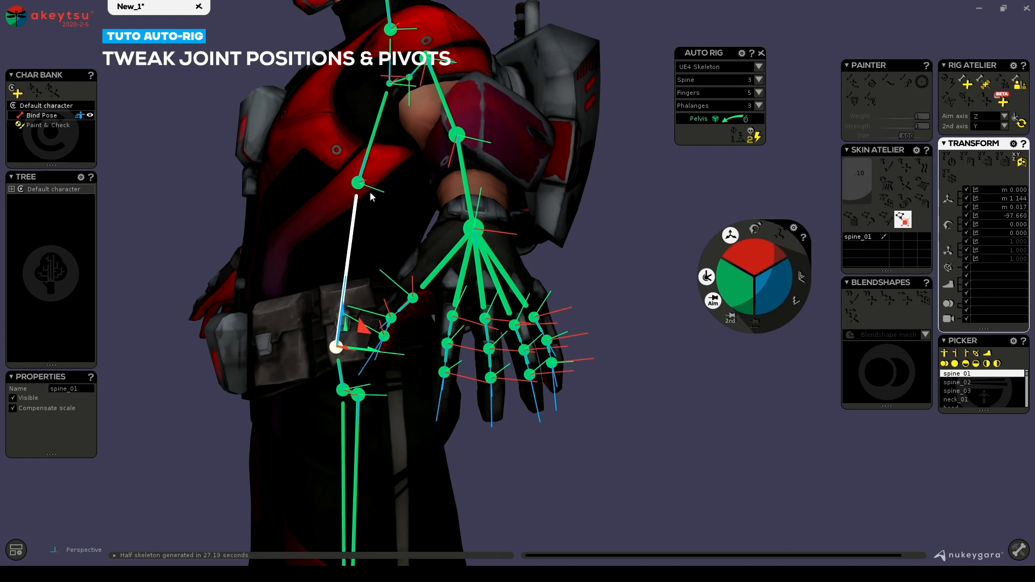
left_click_drag(362, 328, 361, 268)
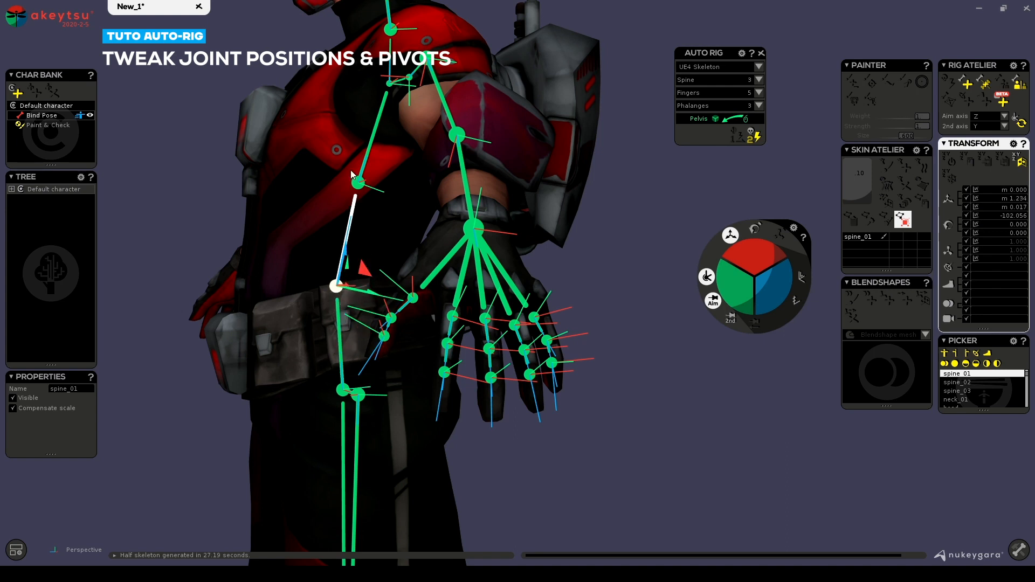
left_click(360, 186)
left_click_drag(386, 171, 386, 170)
middle_click_drag(411, 83, 409, 207, "alt")
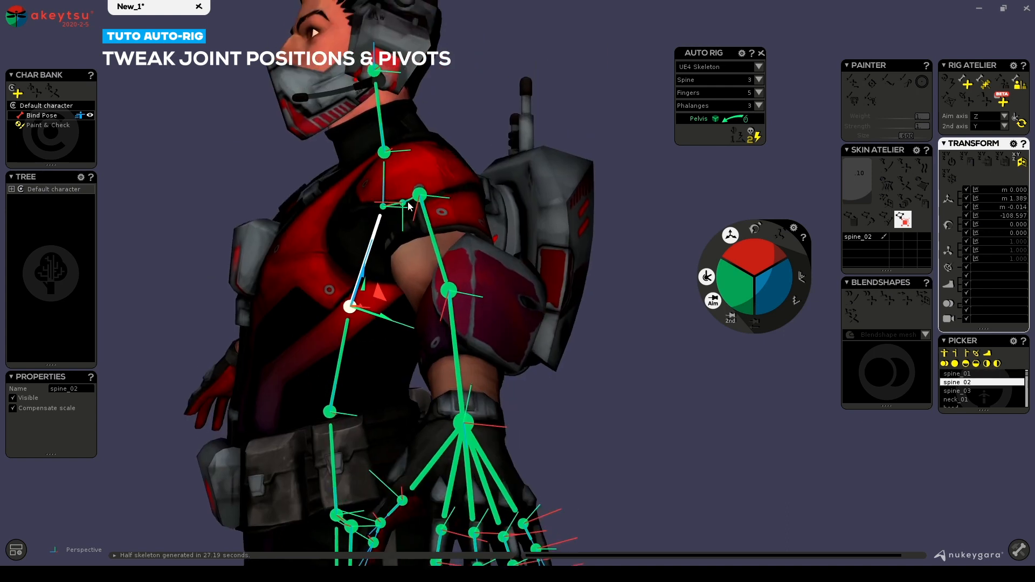
Lower the spine_03 joint slightly within the upper chest and move the spine_02 joint to about 1.38 m high
left_click_drag(458, 137, 405, 139, "alt")
left_click_drag(351, 199, 398, 211, "alt")
left_click(380, 205)
key("Down")
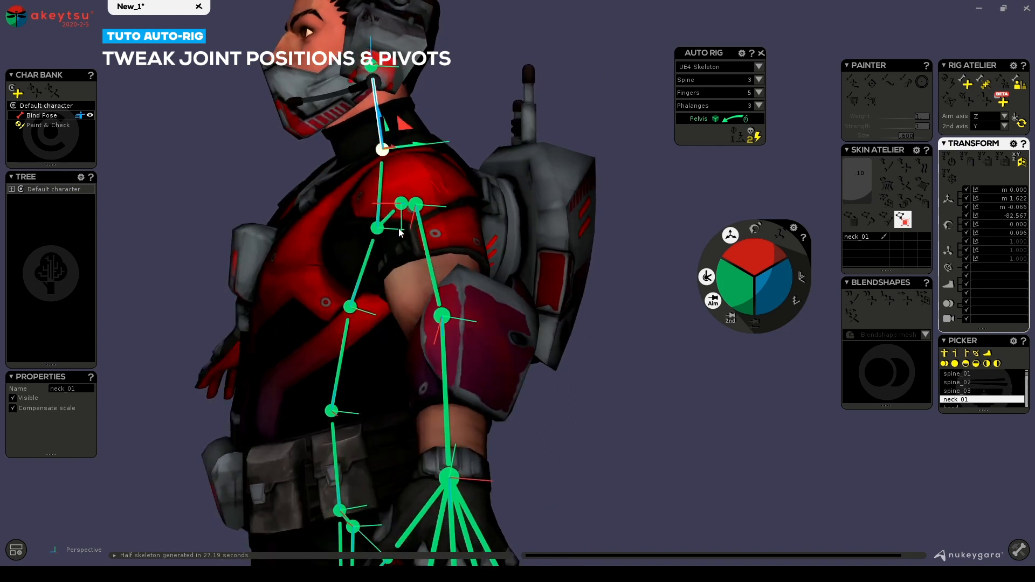
key("Up")
key("Up")
left_click_drag(379, 292, 378, 297)
left_click_drag(353, 266, 410, 264, "alt")
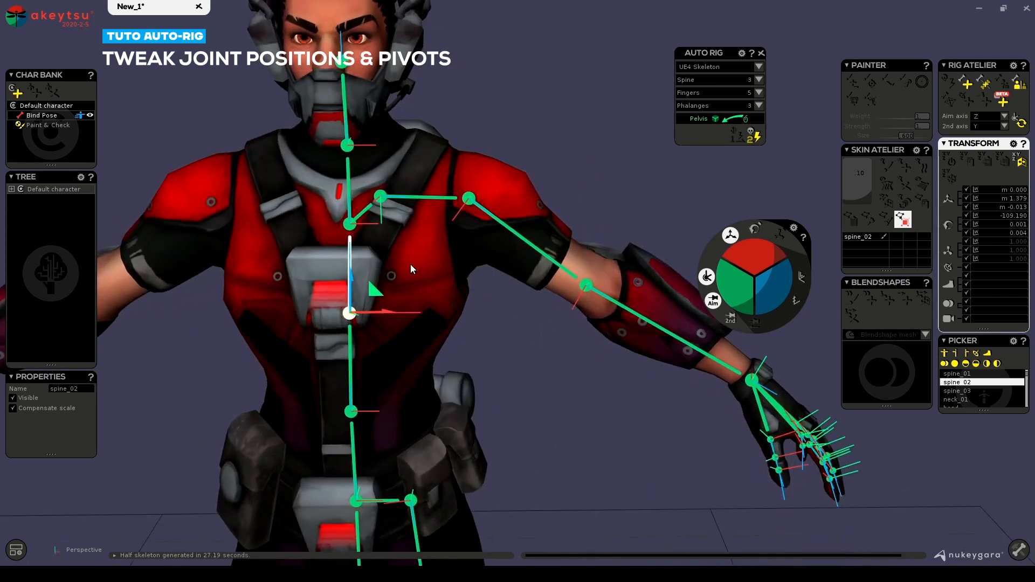
Move the clavicle_L joint to about 0.061, 1.543, -0.064 m and set its rotation to 0 on all three axes
left_click(409, 199)
left_click_drag(410, 203, 497, 231, "alt")
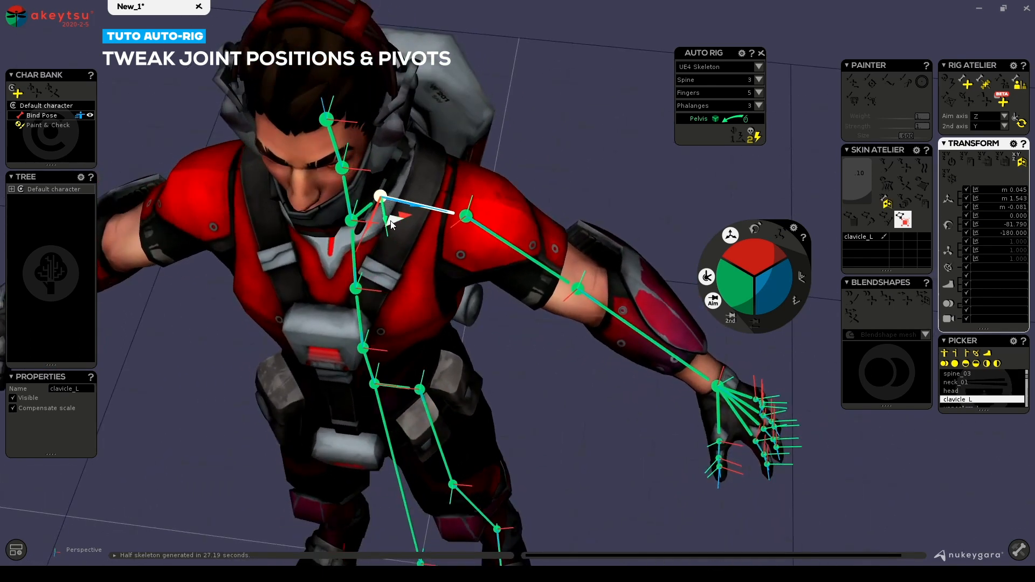
left_click_drag(391, 222, 397, 234)
left_click_drag(471, 291, 485, 199, "alt")
left_click_drag(1010, 232, 1015, 216)
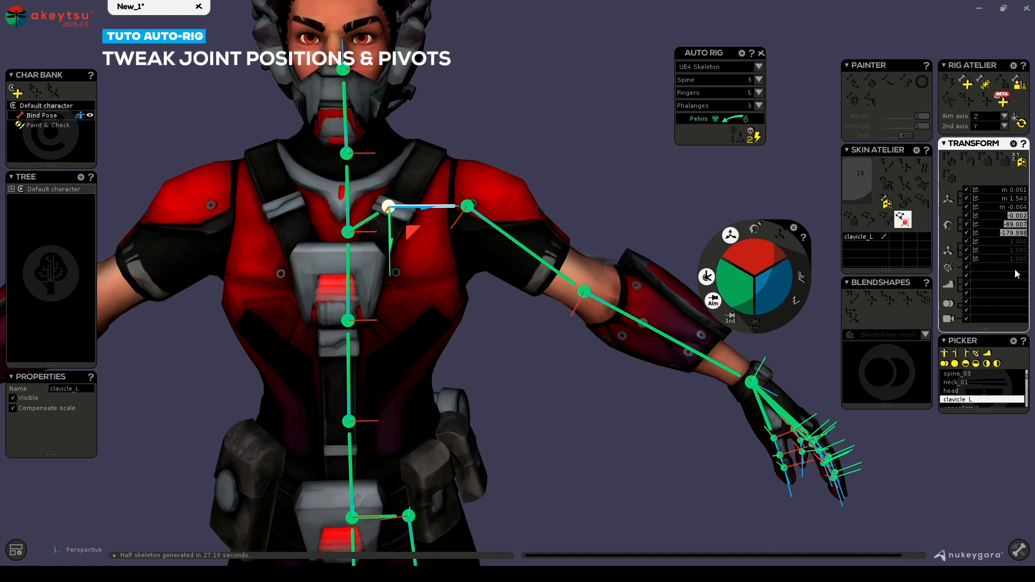
type("0")
key("Return")
Turn off Aim and shift the clavicle_L joint forward in the chest to about 0.062, 1.543, -0.037 m
left_click_drag(501, 130, 443, 179, "alt")
left_click(713, 301)
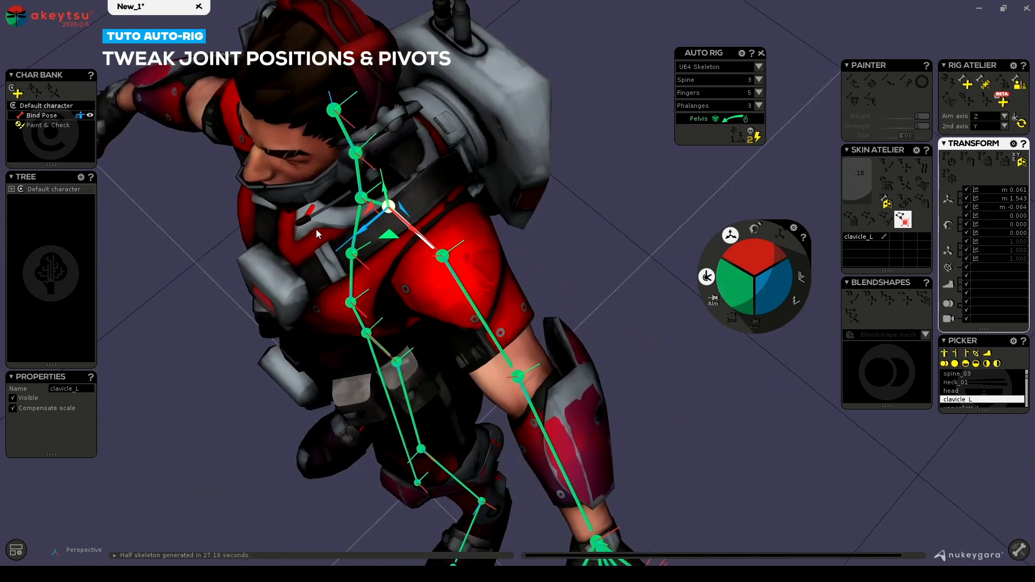
left_click_drag(361, 230, 346, 244)
left_click_drag(541, 252, 475, 233, "alt")
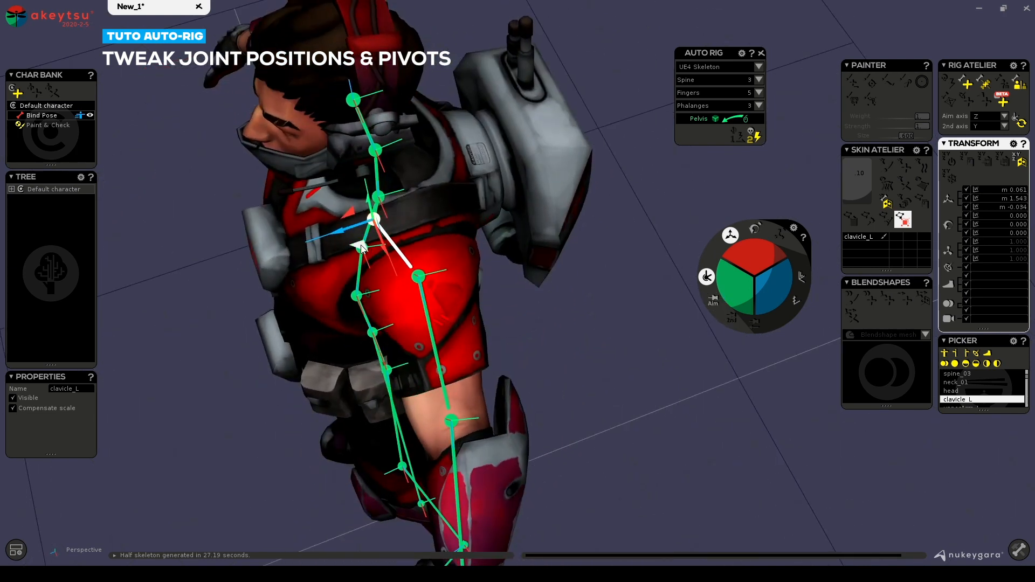
left_click_drag(360, 245, 368, 249)
middle_click_drag(563, 182, 596, 177)
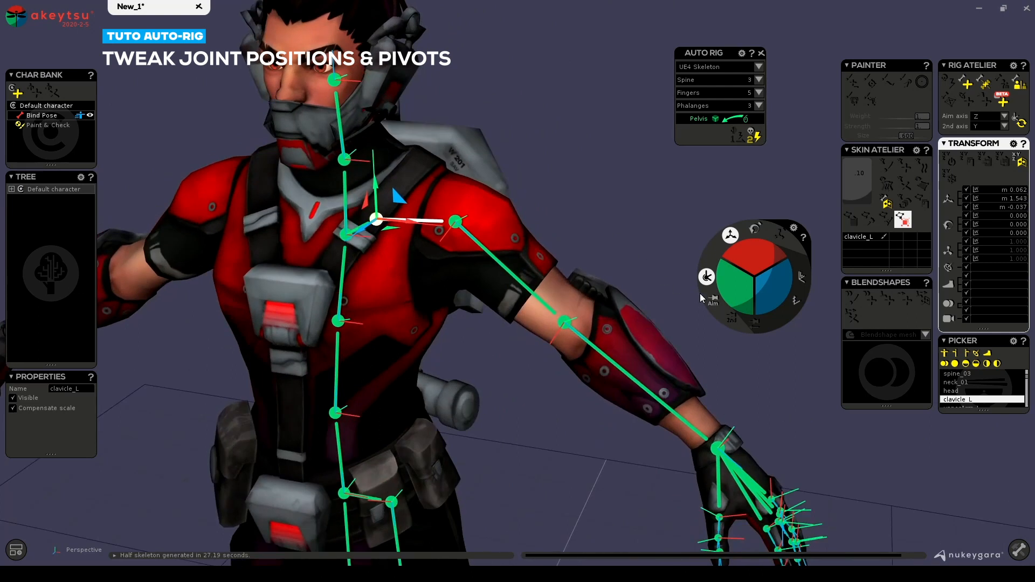
Move the lowerArm_L joint within the left elbow to about 0.377, 1.409, -0.043 m
left_click(566, 324)
middle_click_drag(668, 218, 556, 237)
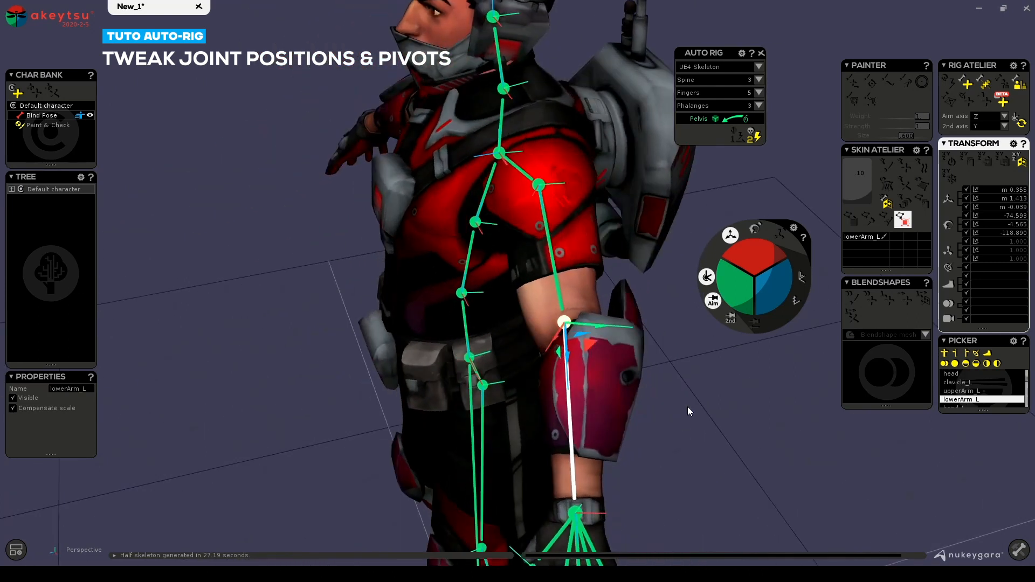
middle_click_drag(687, 410, 442, 250)
left_click_drag(417, 226, 425, 230)
middle_click_drag(502, 253, 655, 356)
left_click_drag(396, 251, 405, 249)
middle_click_drag(401, 315, 438, 244)
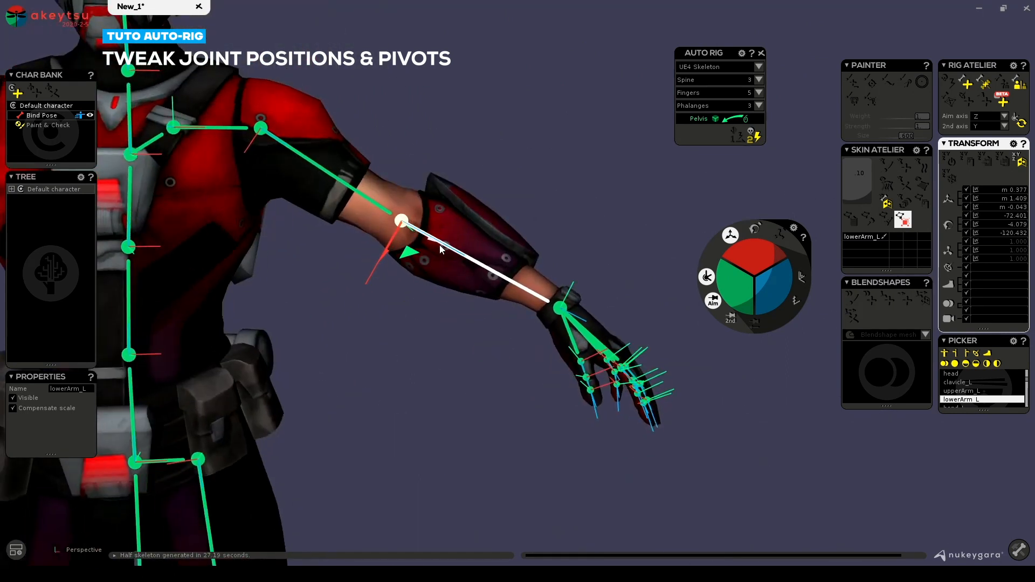
Check the hand_L joint at the wrist and move the thumb_01_L joint up toward the base of the thumb
left_click(562, 310)
middle_click_drag(704, 273, 252, 189)
middle_click_drag(347, 185, 537, 277)
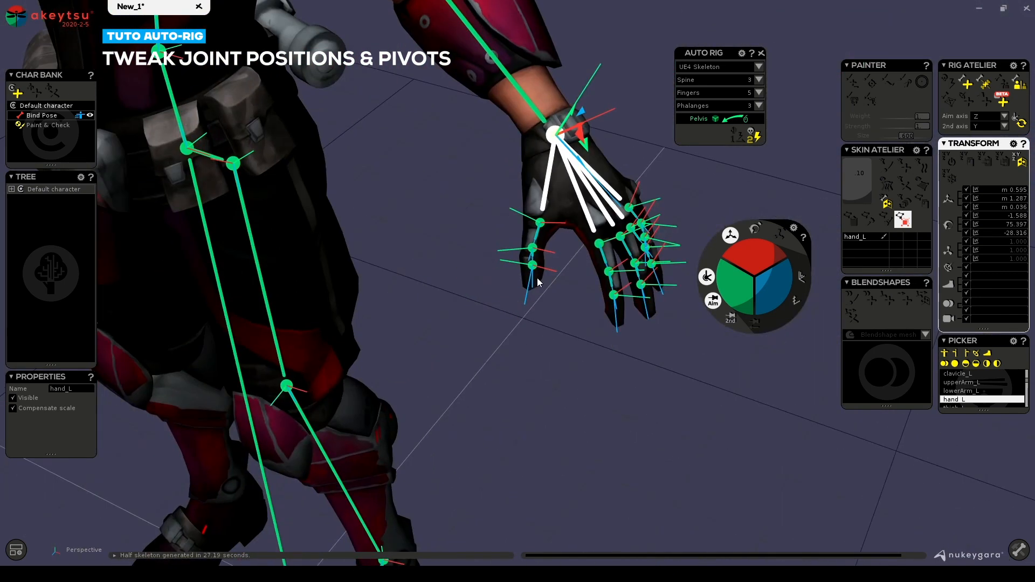
left_click(540, 223)
middle_click_drag(570, 345, 435, 425, "alt")
left_click_drag(435, 425, 468, 367, "alt")
right_click_drag(468, 367, 525, 366, "alt")
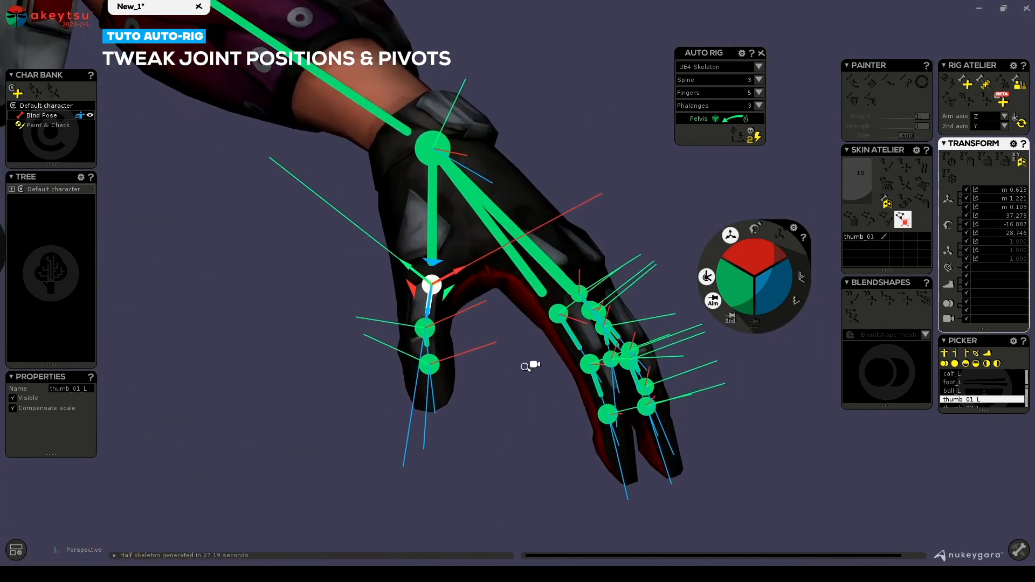
middle_click_drag(353, 267, 388, 256)
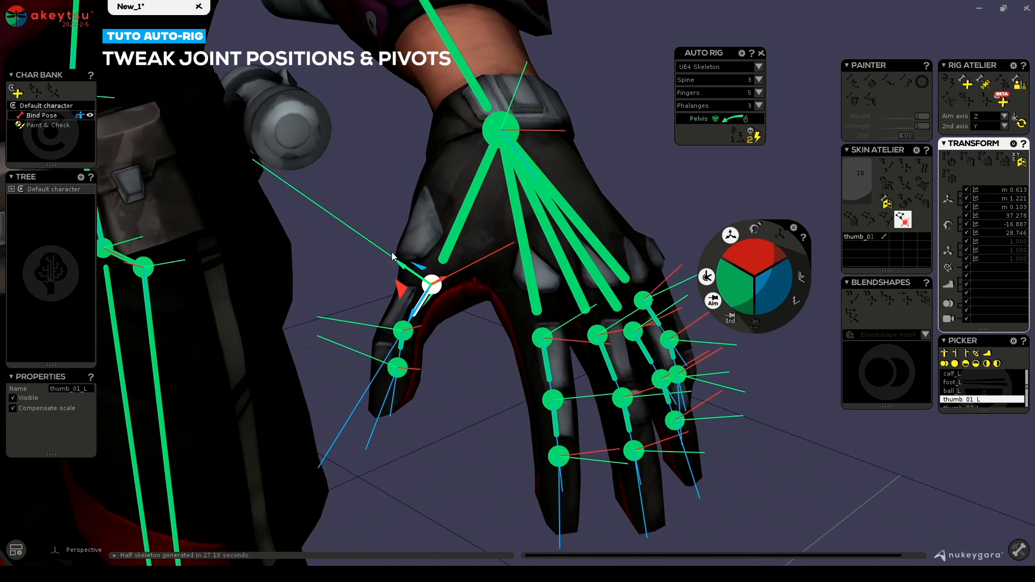
mouse_move(437, 343)
middle_mouse_down()
mouse_move(432, 360)
mouse_move(439, 348)
mouse_move(422, 331)
middle_mouse_up()
left_click_drag(403, 289, 433, 225)
Move the thumb_02_L joint up along the thumb and the thumb_03_L joint to about 0.617, 1.197, 0.128 m
left_click(401, 330)
left_click_drag(372, 342, 396, 297)
left_click(395, 368)
middle_click_drag(396, 370, 406, 377)
left_click_drag(396, 370, 398, 347)
middle_click_drag(411, 360, 590, 345)
Refine the thumb_01_L joint to about 0.604, 1.253, 0.080 m, shift thumb_02_L slightly toward the wrist, and check thumb_03_L
left_click(377, 211)
middle_click_drag(401, 235, 411, 236)
left_click_drag(379, 210, 364, 201)
left_click(390, 278)
left_click_drag(389, 279, 381, 275)
left_click(403, 343)
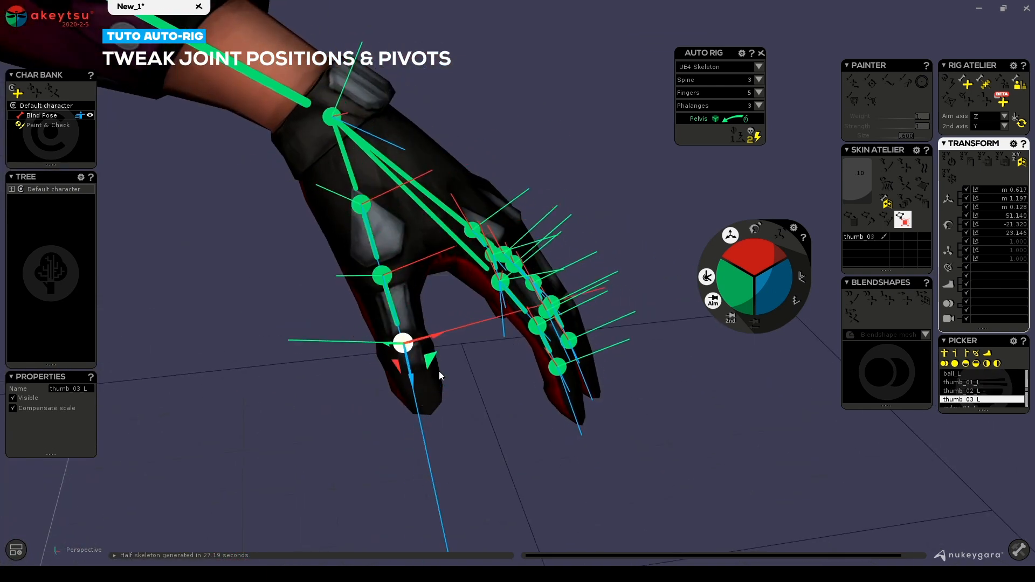
middle_click_drag(439, 373, 374, 381)
Move the index_01_L joint up to its knuckle and the middle_01_L joint to about 0.677, 1.217, 0.059 m
left_click(538, 349)
middle_click_drag(534, 377, 450, 412)
middle_click_drag(550, 310, 470, 373)
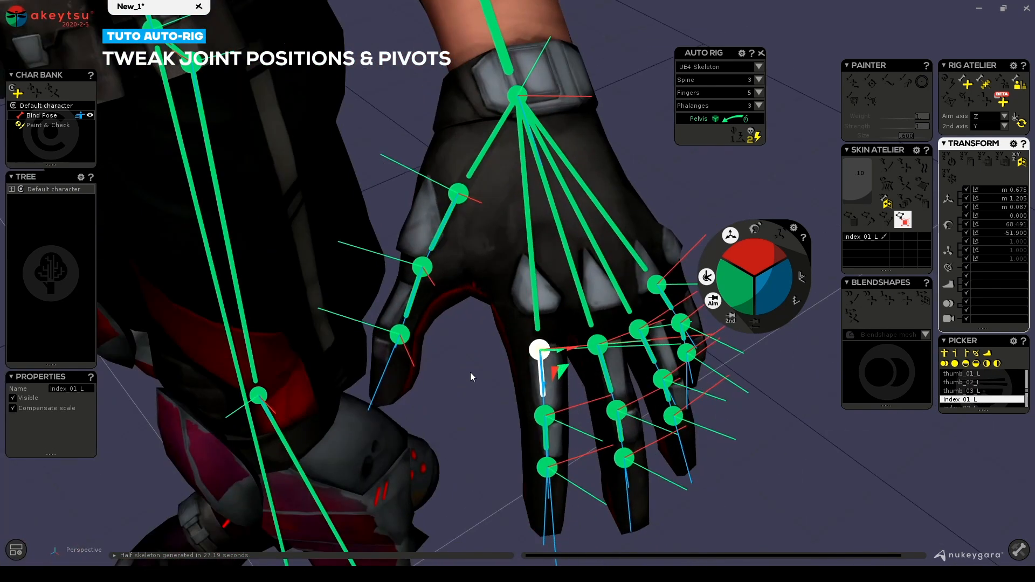
middle_click_drag(547, 370, 559, 371)
left_click_drag(540, 351, 543, 312)
left_click(599, 354)
left_click_drag(599, 354, 594, 319)
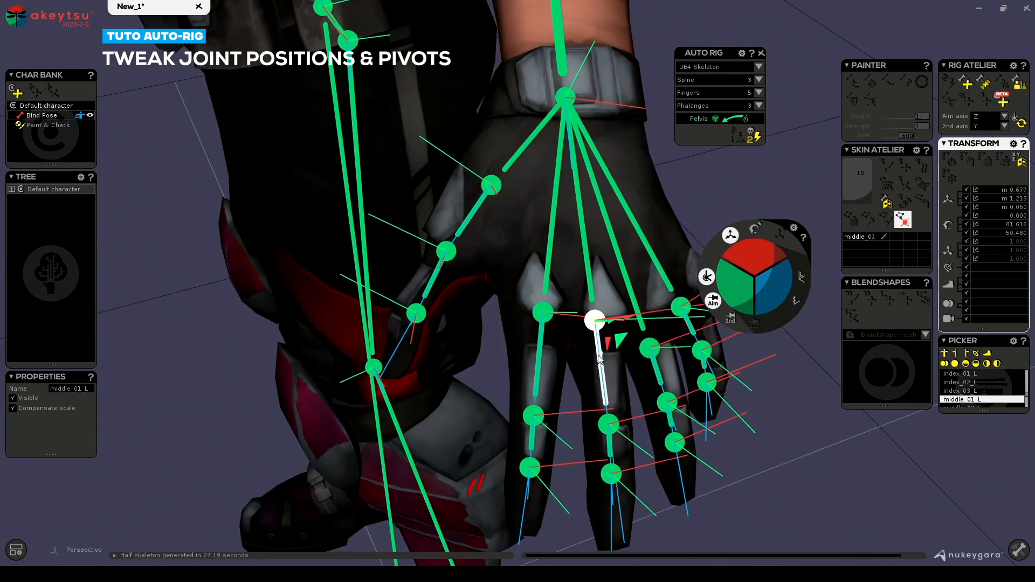
middle_click_drag(598, 334, 604, 381)
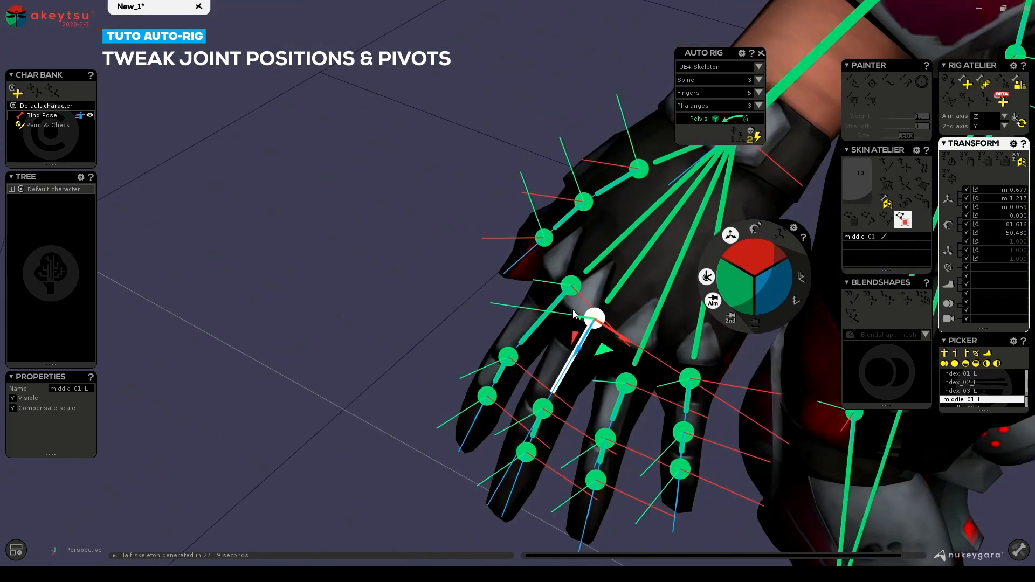
Move the ring_01_L joint to about 0.675, 1.212, 0.035 m and pinky_01_L to about 0.667, 1.214, 0.012 m at their knuckles
left_click(626, 382)
left_click(695, 381)
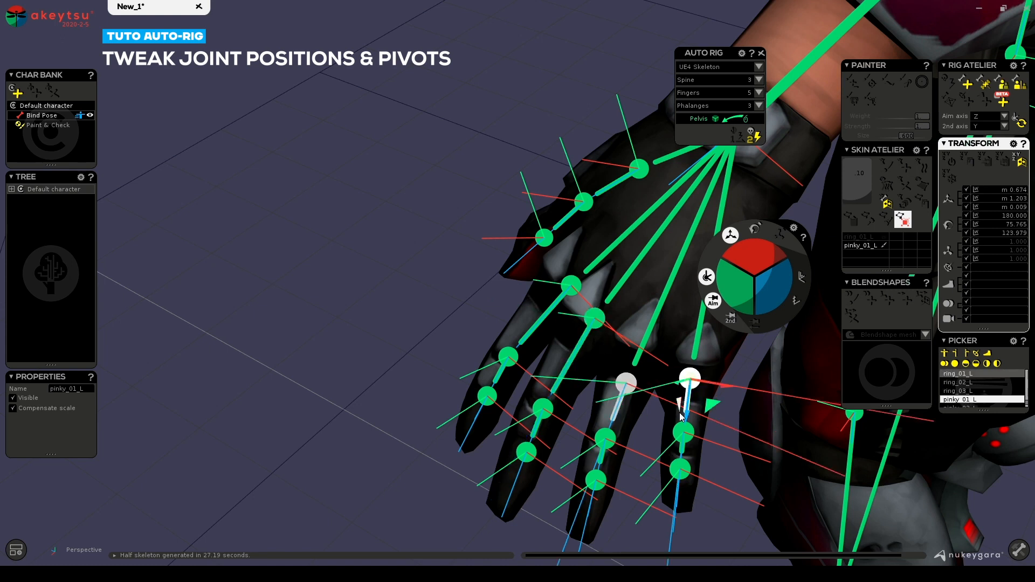
left_click_drag(686, 413, 628, 385)
left_click(633, 360)
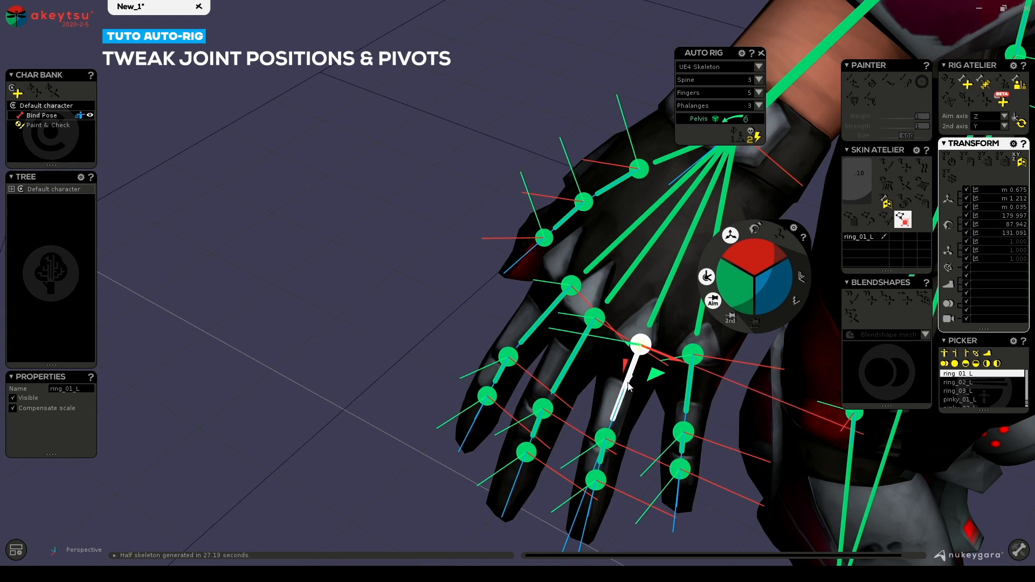
left_click(693, 356)
left_click_drag(694, 389, 695, 384)
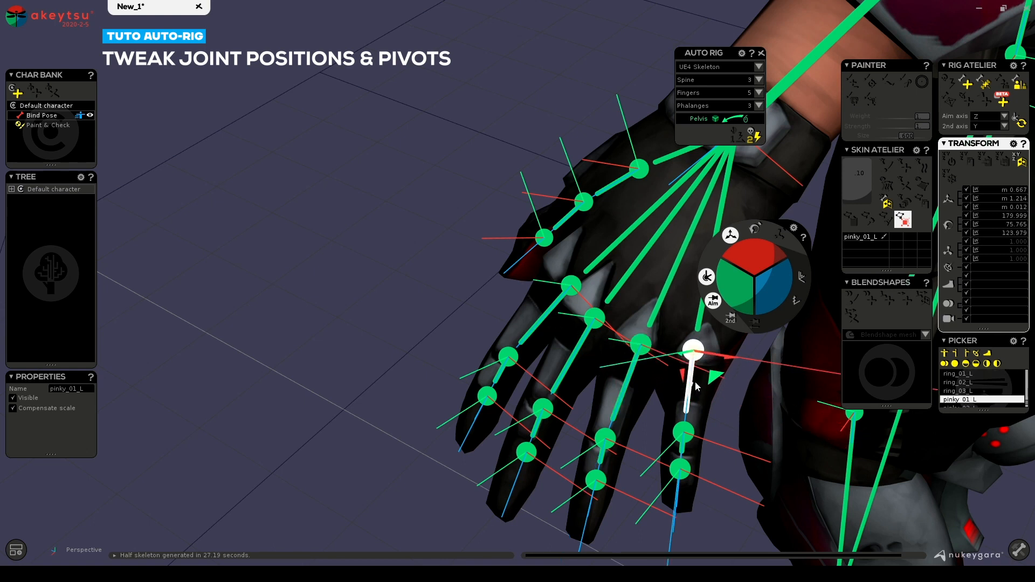
left_click_drag(647, 431, 717, 423, "alt")
middle_click_drag(796, 457, 672, 339, "alt")
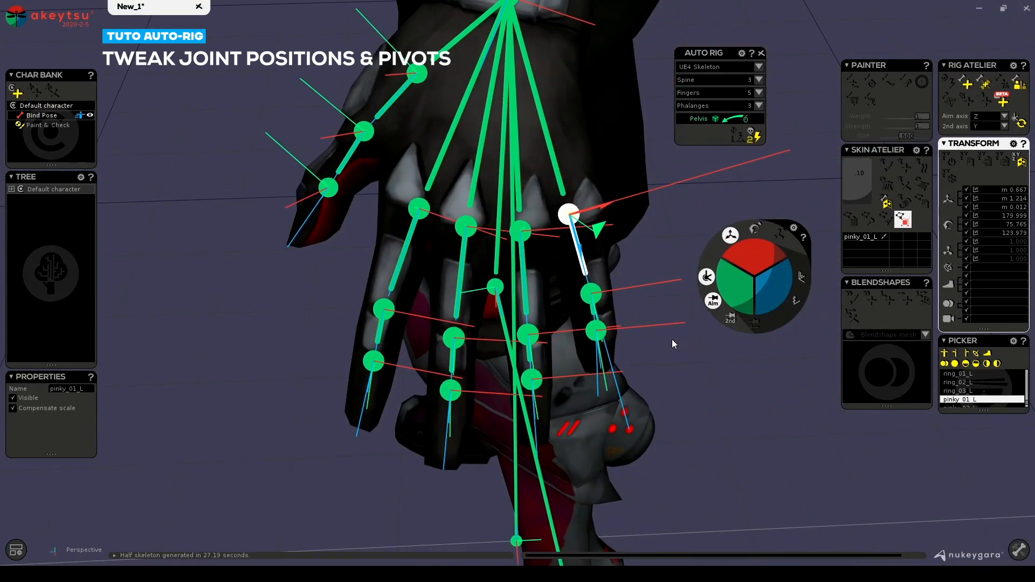
left_click_drag(671, 339, 747, 357, "alt")
left_click_drag(597, 257, 554, 237)
key("ctrl+z")
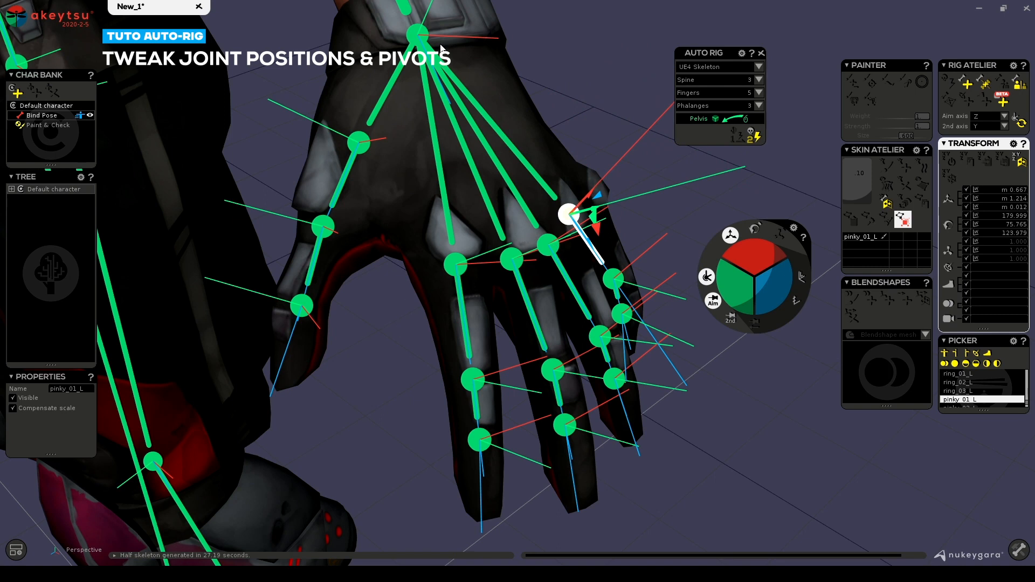
Rotate the hand_L joint's pivot to about 7.36, 69.14, -34.71 degrees so its axes align with the hand
left_click_drag(562, 171, 478, 51, "alt")
left_click(475, 88)
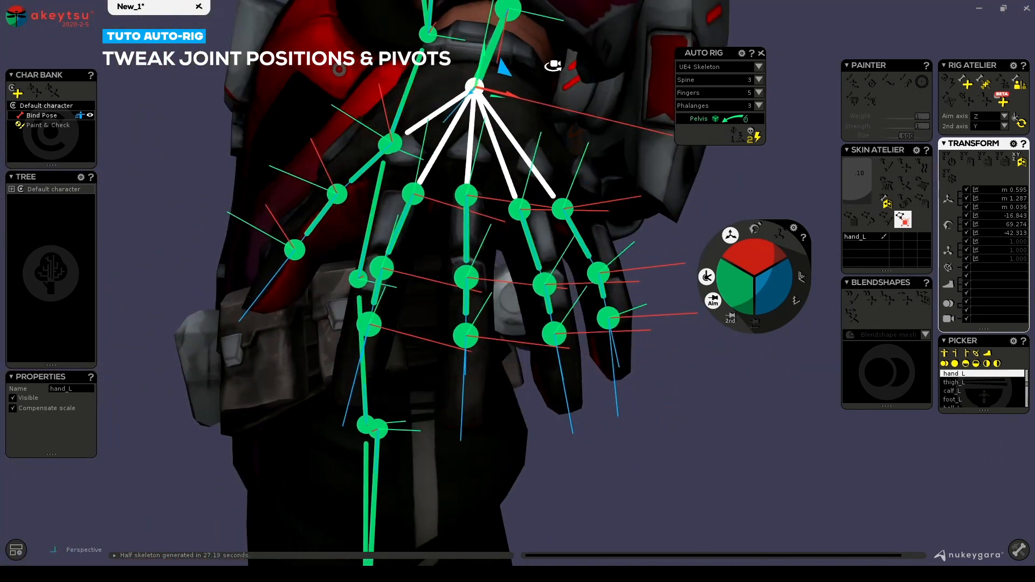
left_click_drag(475, 87, 300, 138, "alt")
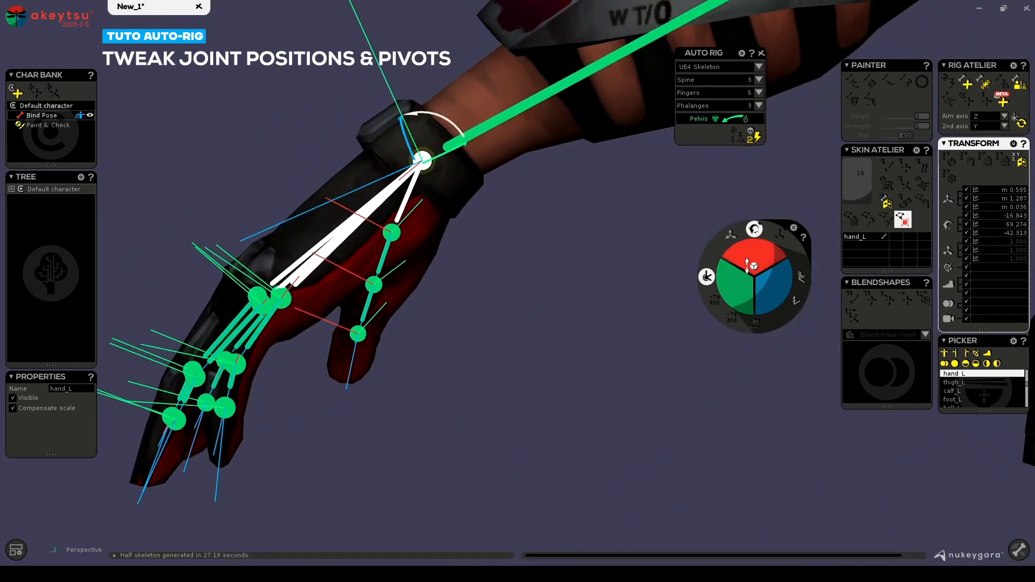
left_click_drag(749, 265, 754, 246)
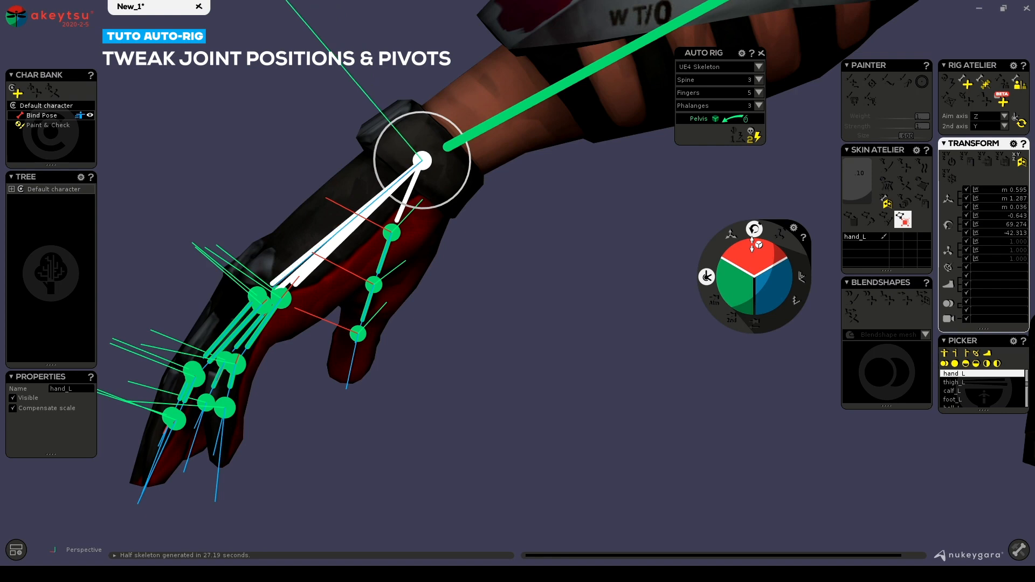
left_click_drag(534, 251, 718, 198, "alt")
left_click_drag(765, 283, 769, 289)
left_click_drag(638, 176, 751, 249, "alt")
right_click_drag(577, 150, 549, 189, "alt")
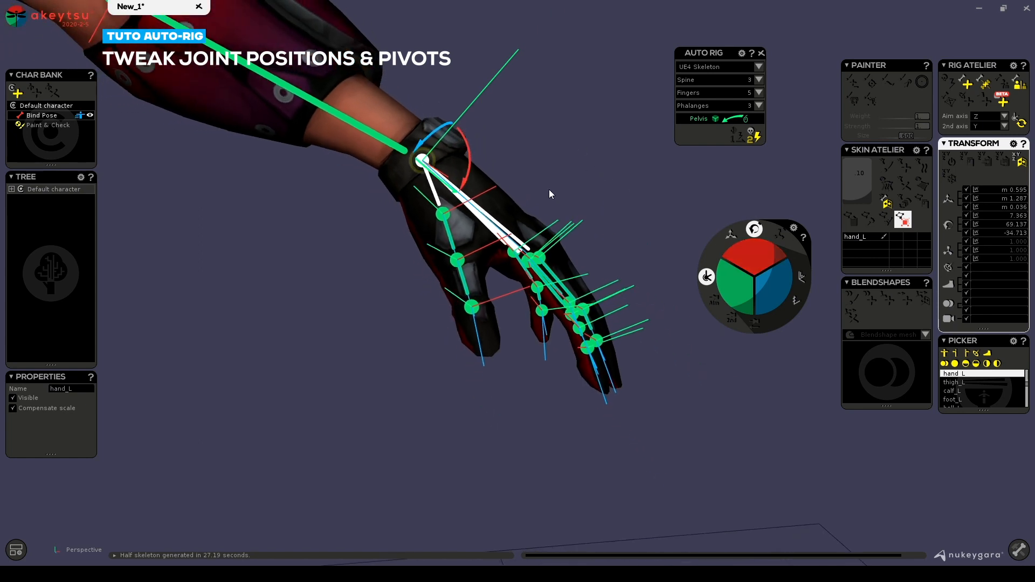
Rotate the thumb_01_L joint's pivot about its third axis so the axes align with the base of the thumb
left_click(442, 214)
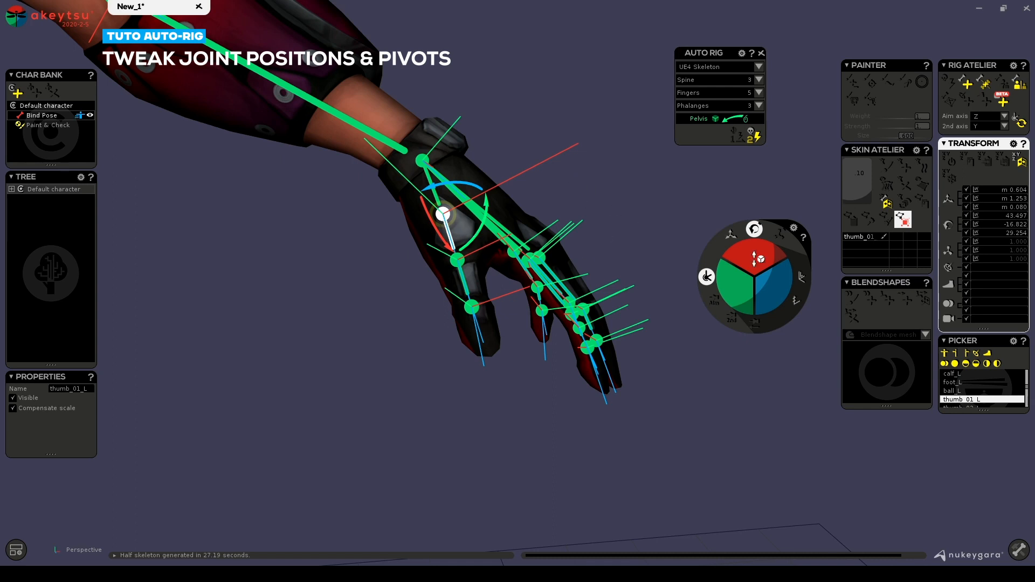
left_click_drag(673, 388, 632, 261, "alt")
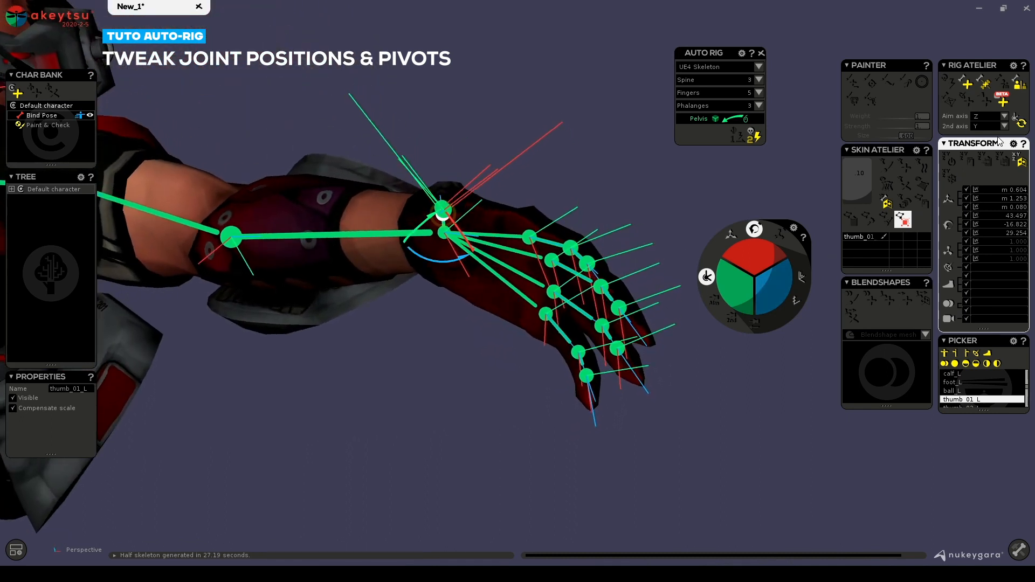
left_click_drag(567, 190, 533, 199, "alt")
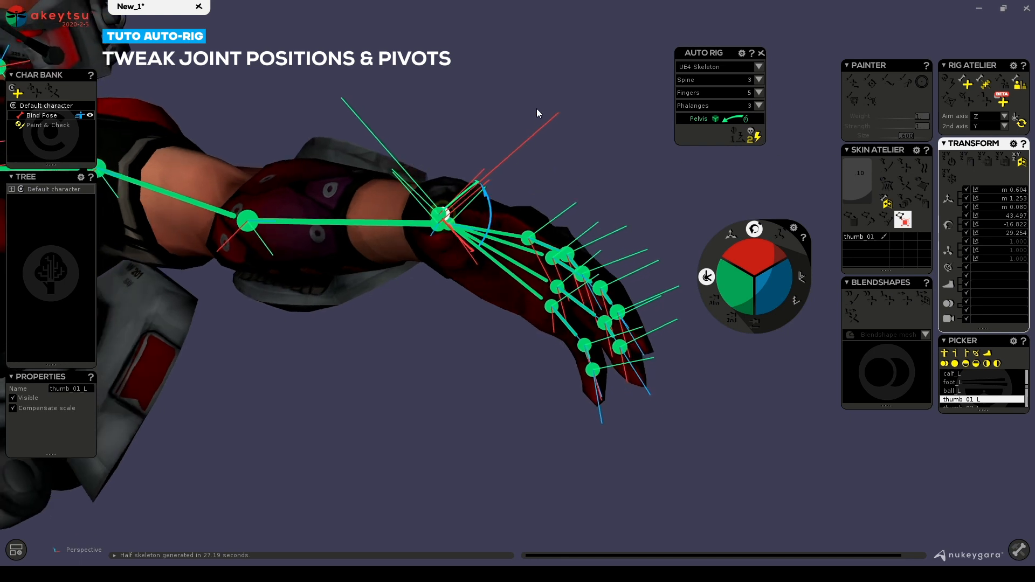
left_click_drag(537, 112, 479, 228, "alt")
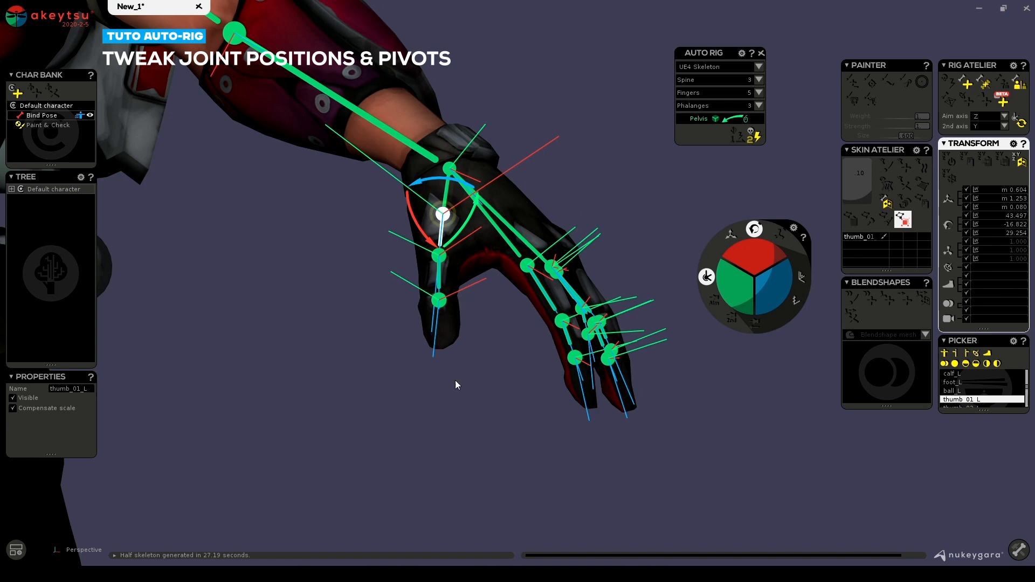
left_click_drag(512, 370, 458, 193, "alt")
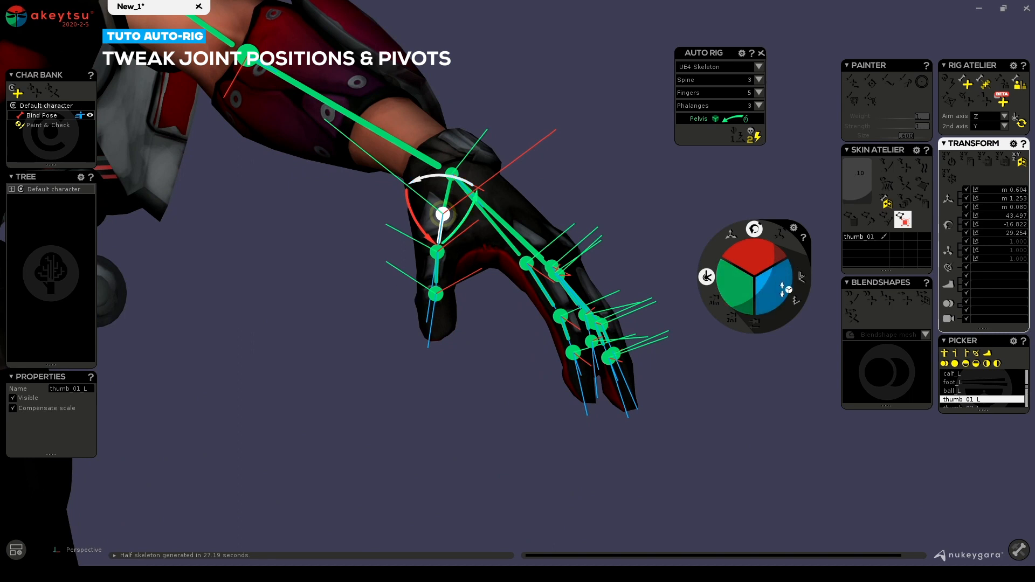
left_click_drag(786, 290, 796, 315)
Rotate the thumb_02_L pivot to about 54.3, 13.1, 3.7 degrees and align the thumb_03_L pivot with the thumb tip
key("Down")
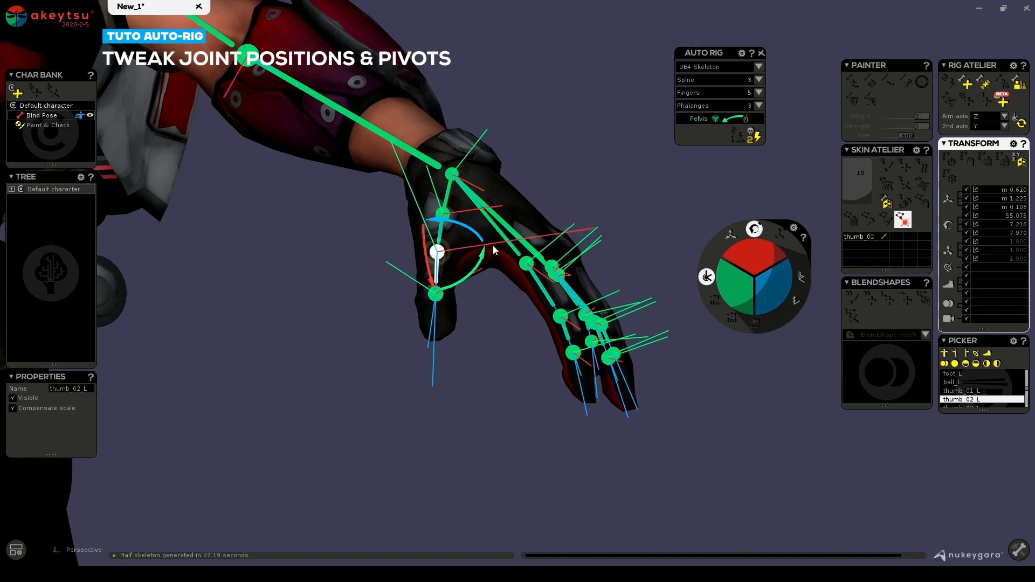
middle_click_drag(485, 263, 488, 322)
middle_click_drag(479, 368, 479, 360)
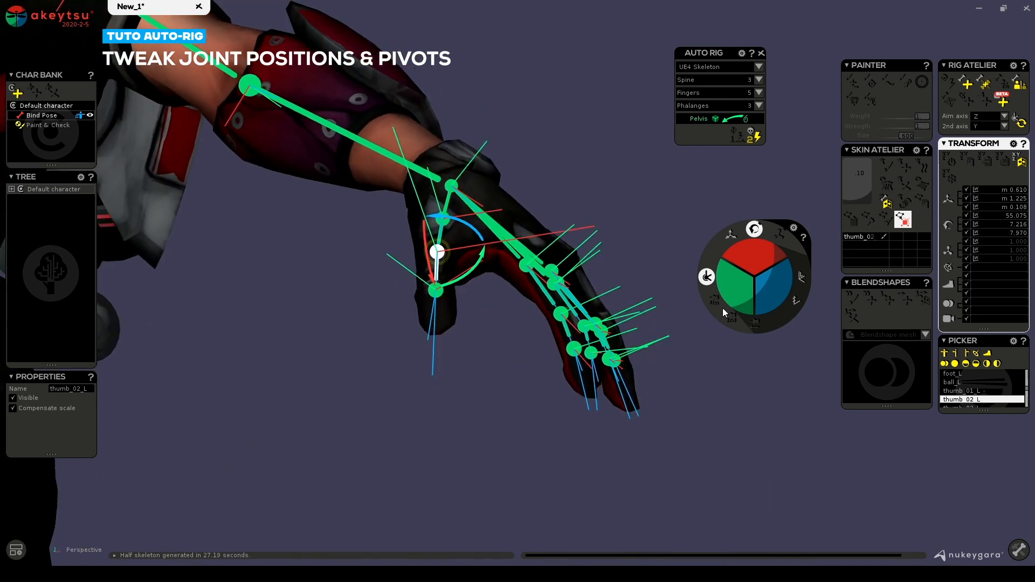
left_click_drag(772, 291, 774, 295)
key("Down")
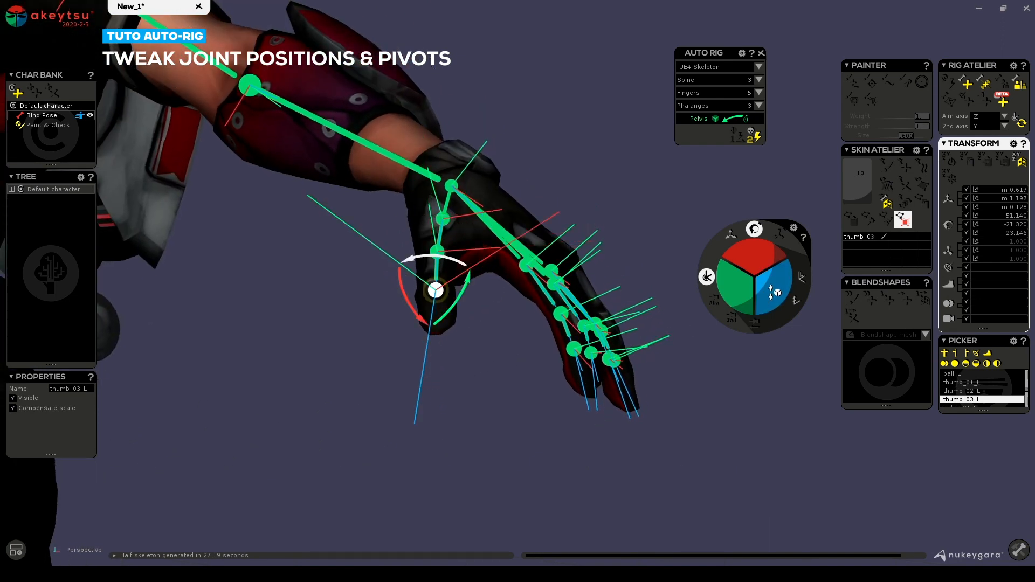
middle_click_drag(633, 286, 481, 315)
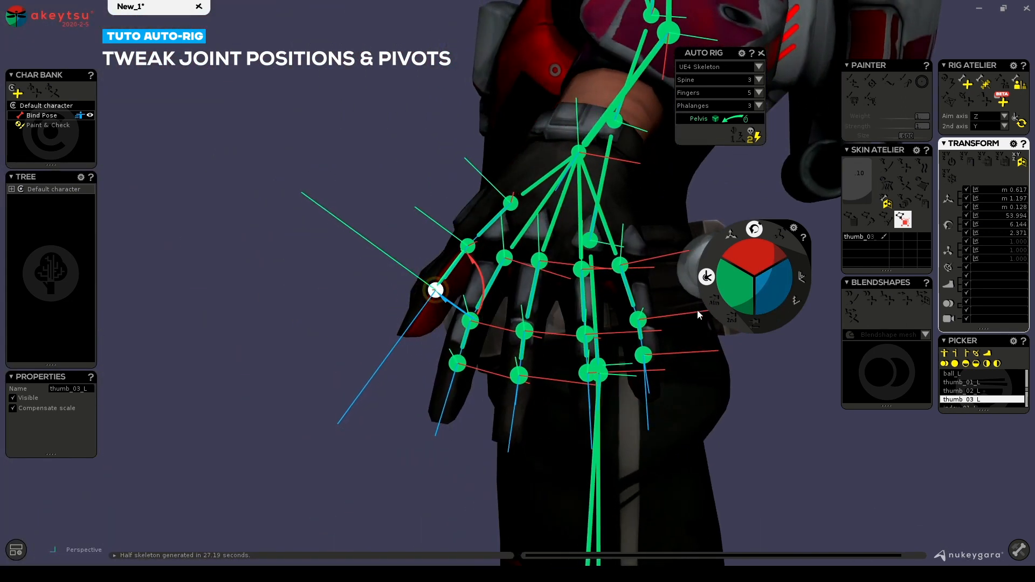
left_click_drag(758, 258, 760, 253)
Nudge the thumb_02_L joint to about 0.610, 1.226, 0.108 m along its pivot axis
key("Up")
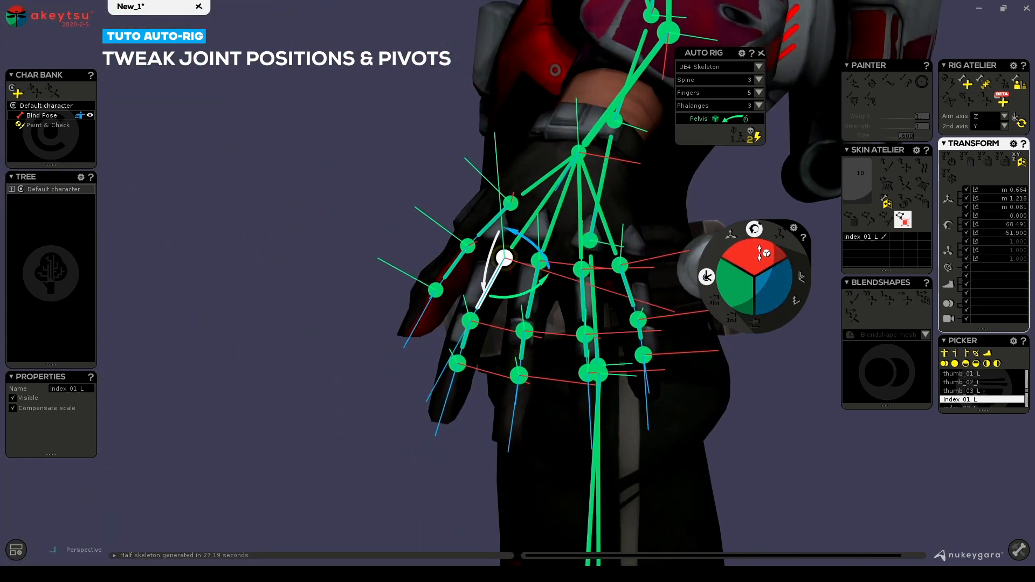
middle_click_drag(760, 253, 588, 322)
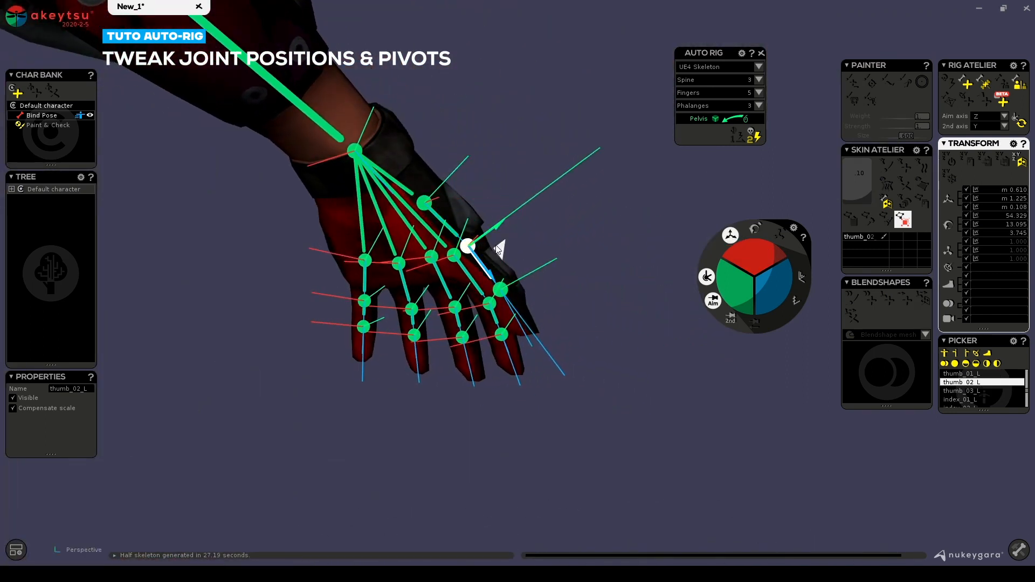
left_click_drag(499, 248, 499, 244)
middle_click_drag(500, 244, 565, 274)
Refine thumb_02_L to about 0.611, 1.226, 0.108 m and rotate the thumb_03_L pivot to about 61.2, 5.4, 2.8 degrees
key("Down")
left_click(755, 227)
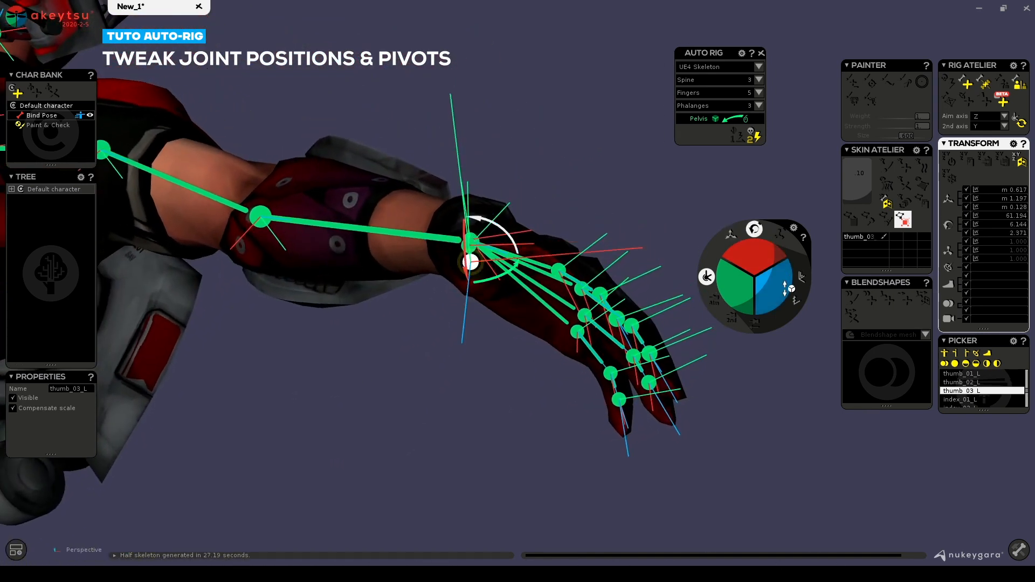
key("Up")
key("Up")
key("Down")
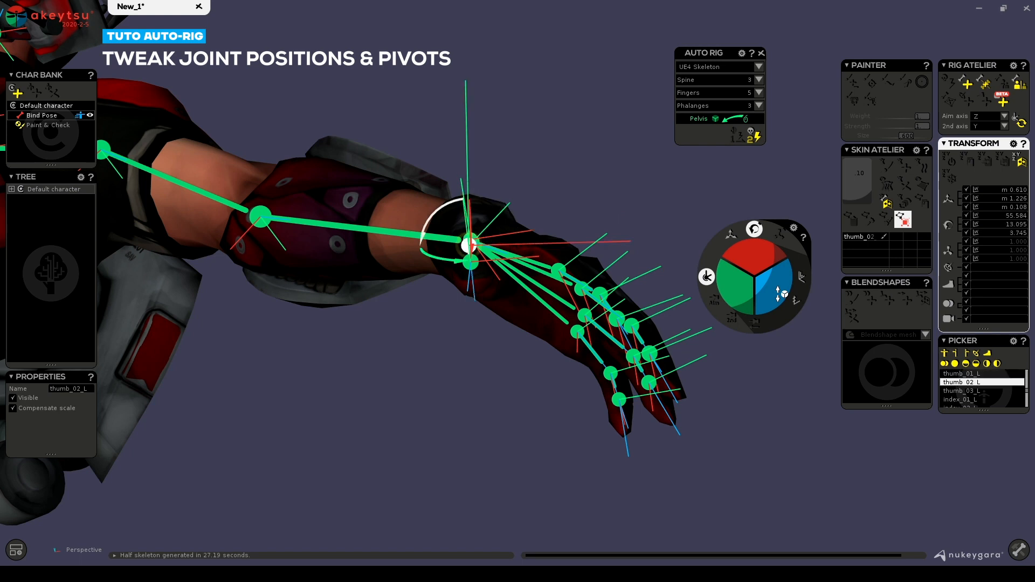
key("w")
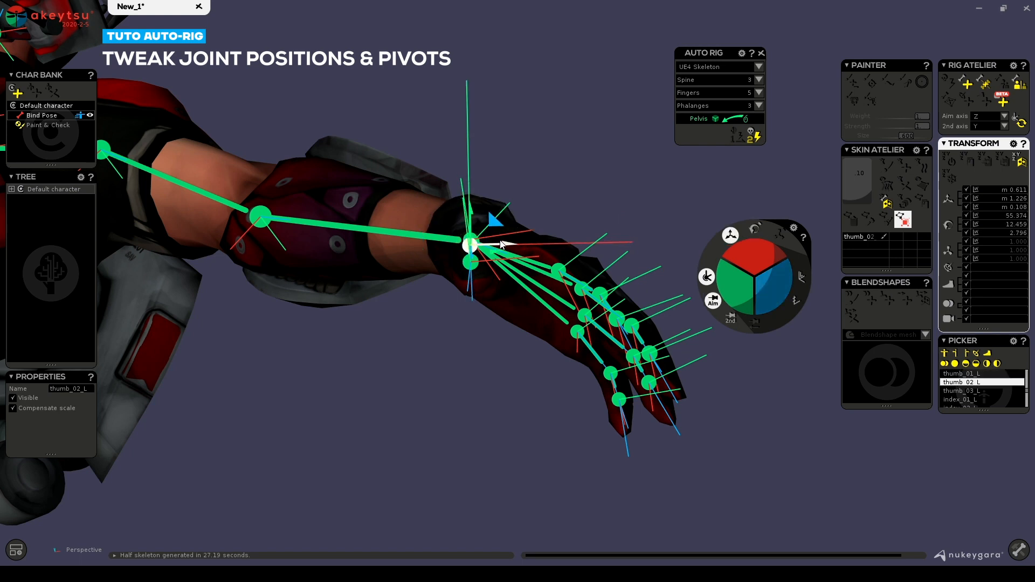
key("Down")
key("e")
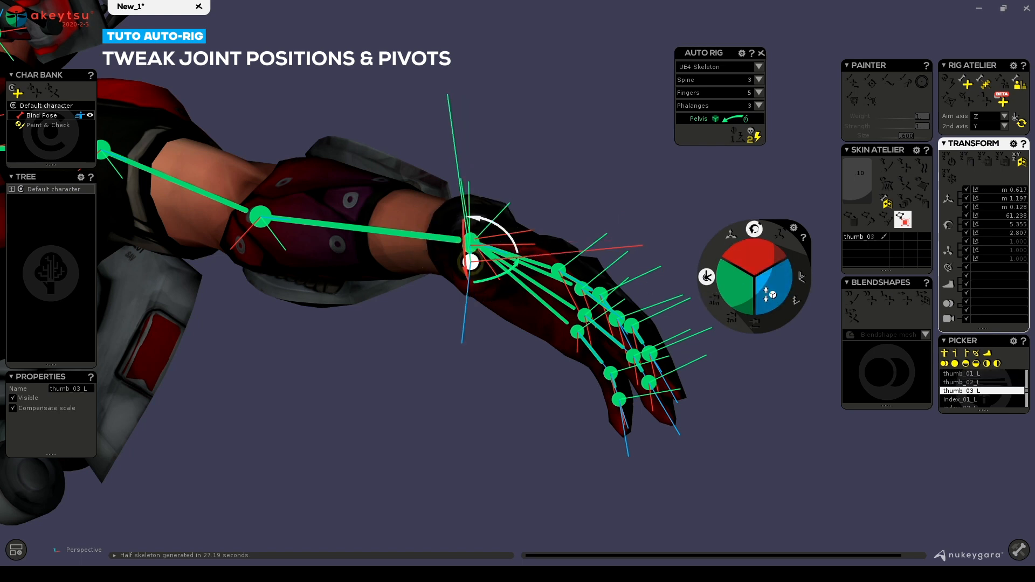
Rotate the index finger joints' pivots to follow the finger, with index_03_L at about 58.8, 59.2, -10.9 degrees
key("Up")
mouse_move(636, 345)
middle_mouse_down()
mouse_move(545, 416)
mouse_move(646, 355)
middle_mouse_up()
key("Down")
key("Down")
key("Down")
left_click_drag(773, 294, 774, 251)
key("Down")
middle_click_drag(680, 313, 458, 319)
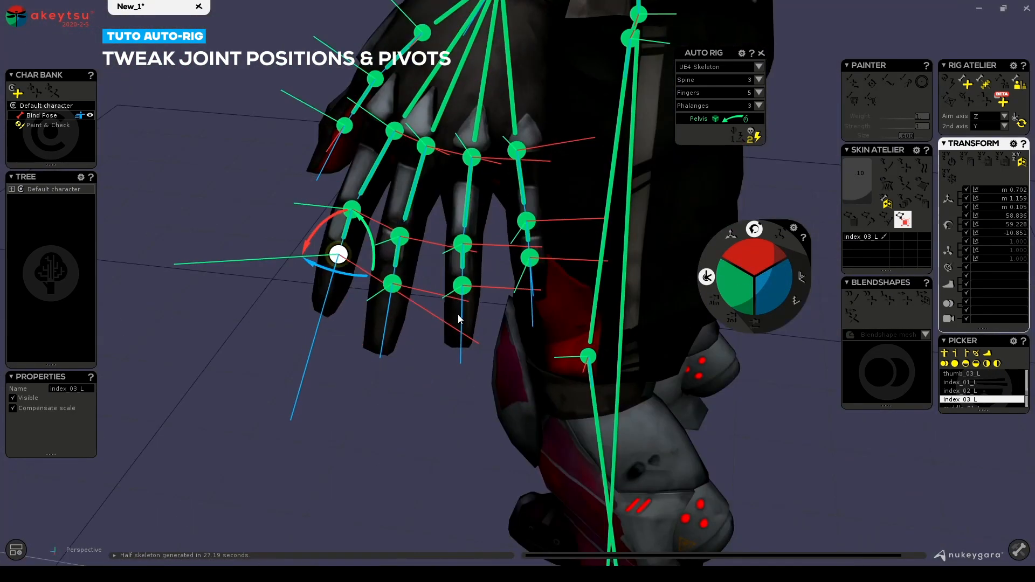
Move the pinky_02_L joint to about 0.687, 1.185, 0.003 m and index_02_L to about 0.692, 1.184, 0.098 m at their middle knuckles
left_click(527, 221)
key("w")
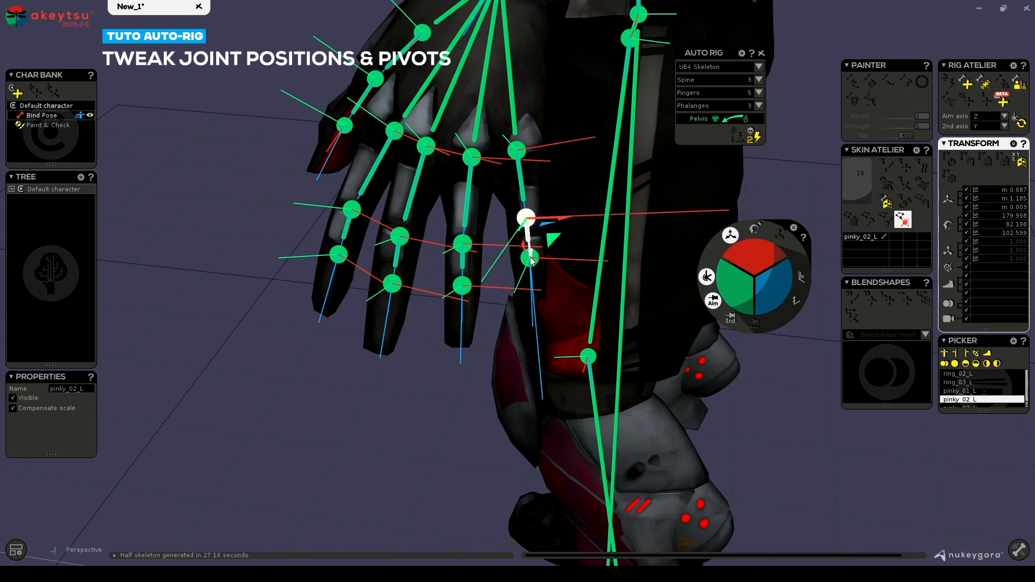
left_click(530, 260)
left_click(526, 218)
left_click(462, 244)
middle_click_drag(463, 246, 517, 239)
left_click(398, 239)
left_click(341, 220)
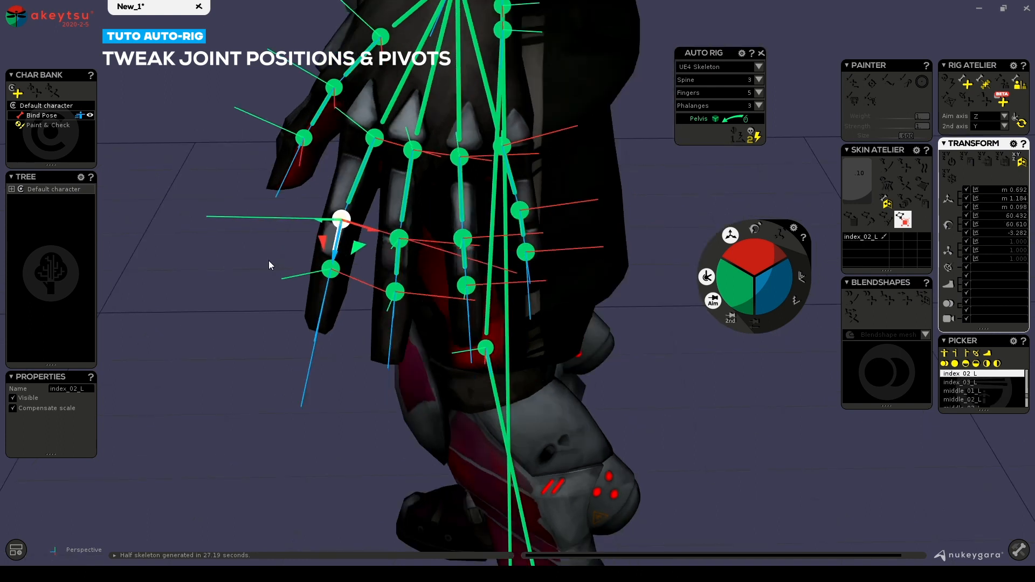
Examine the placement of the left hand's finger joints from several angles, ending on index_01_L
middle_click_drag(269, 265, 336, 270)
left_click(419, 276)
middle_click_drag(426, 301, 383, 273)
left_click(484, 262)
left_click(523, 210)
middle_click_drag(531, 226, 561, 273)
left_click(379, 118)
middle_click_drag(411, 213, 367, 221)
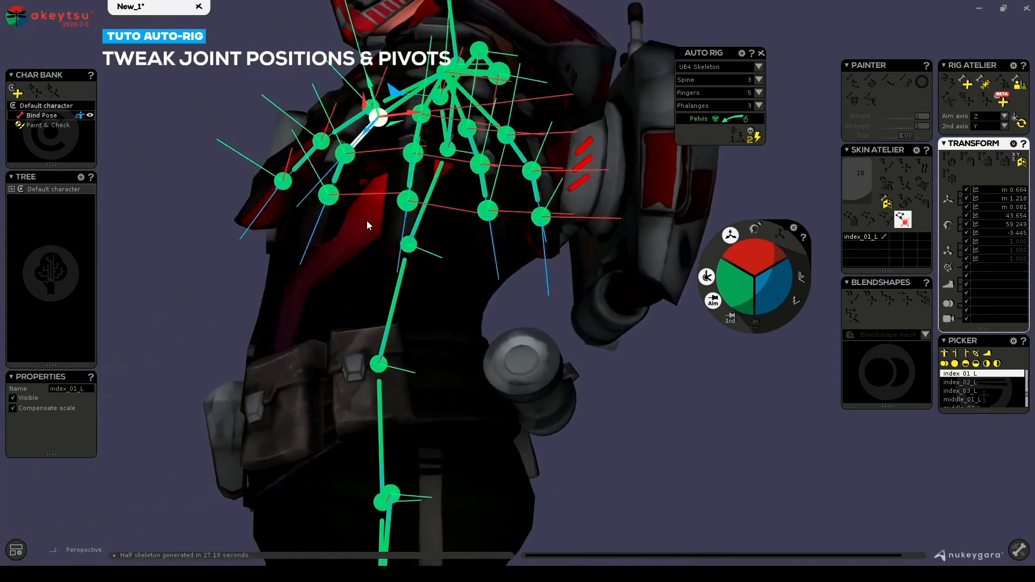
Rotate the pivots of the middle finger joints, including middle_02_L and middle_03_L, so their axes align with the finger
key("Down")
key("Down")
key("Down")
middle_click_drag(318, 367, 345, 322)
left_click(754, 228)
key("Down")
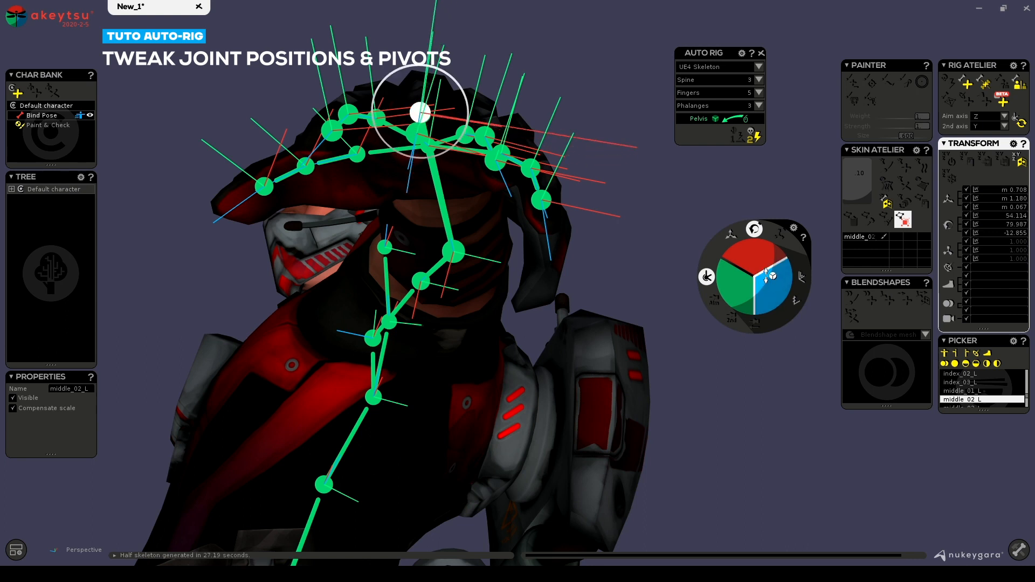
key("Down")
left_click_drag(767, 286, 767, 279)
middle_click_drag(531, 205, 609, 215)
Rotate the pivots of ring_01_L through ring_03_L so their axes align with the ring finger
key("Down")
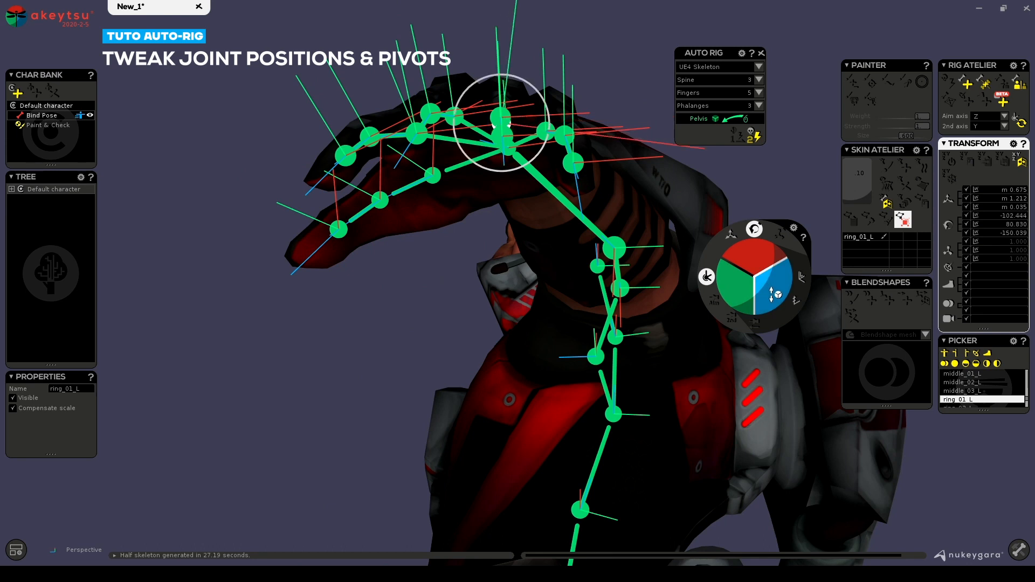
left_click_drag(772, 295, 774, 306)
key("Down")
key("Down")
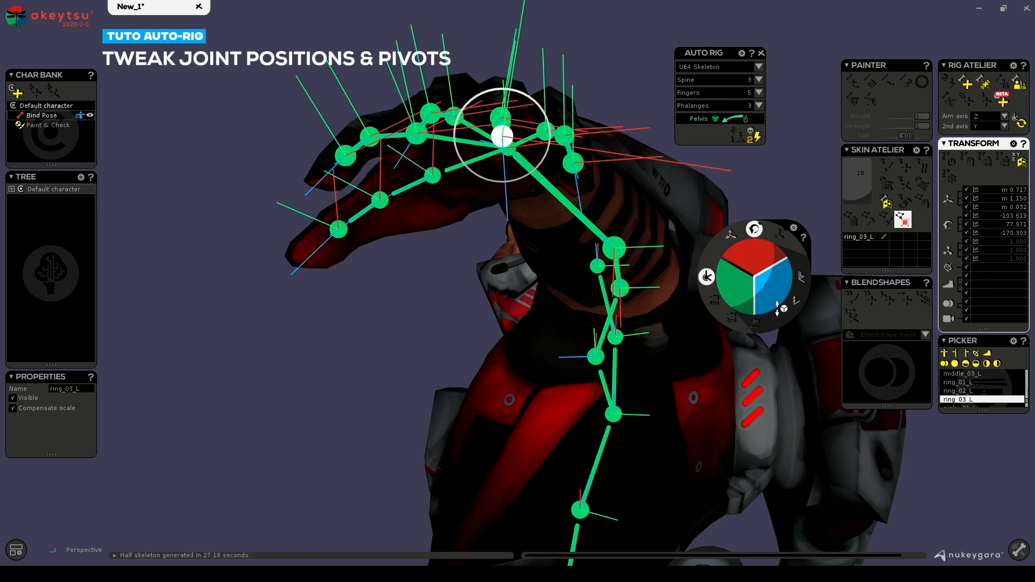
Rotate the pivots of pinky_01_L through pinky_03_L to follow the little finger, with pinky_03_L at about -96.3, 54.7, 179.9 degrees
middle_click_drag(402, 325, 694, 302)
key("Down")
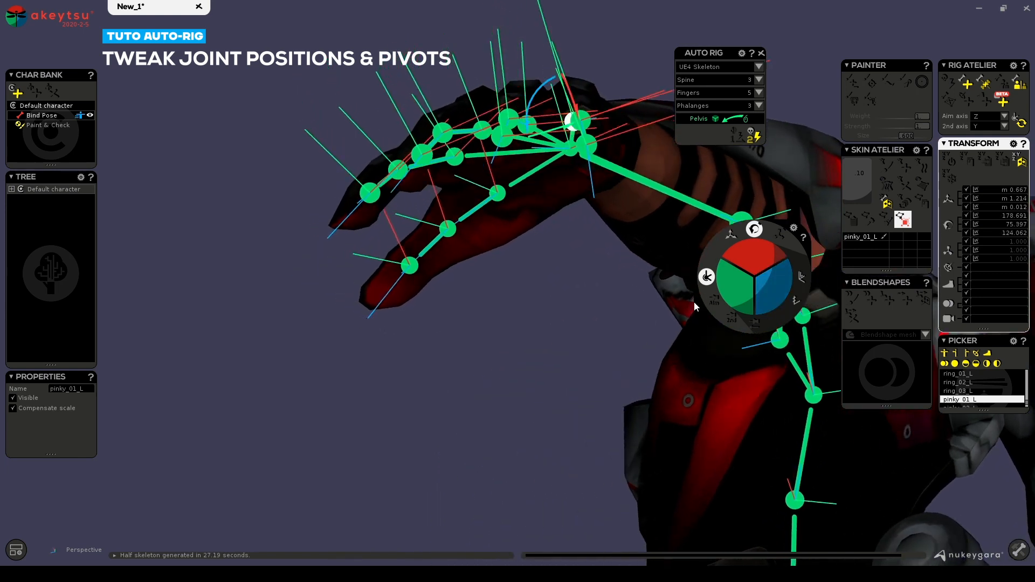
key("Down")
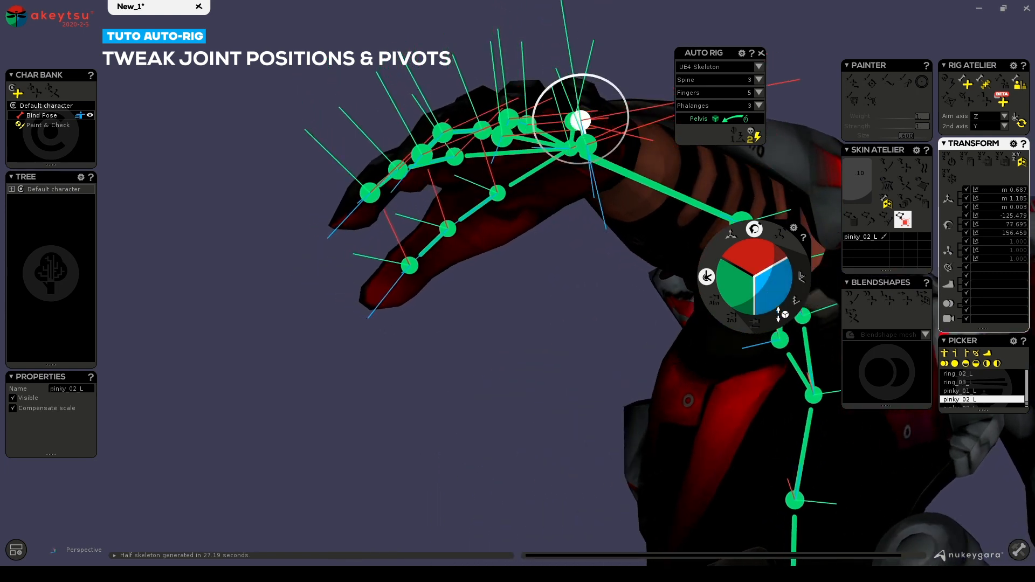
key("Down")
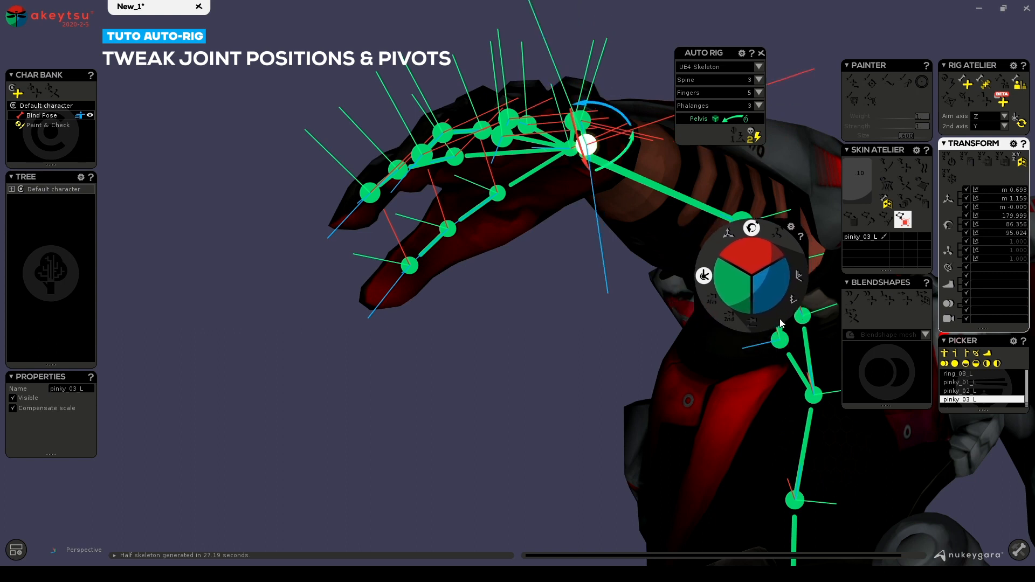
left_click_drag(782, 289, 795, 311)
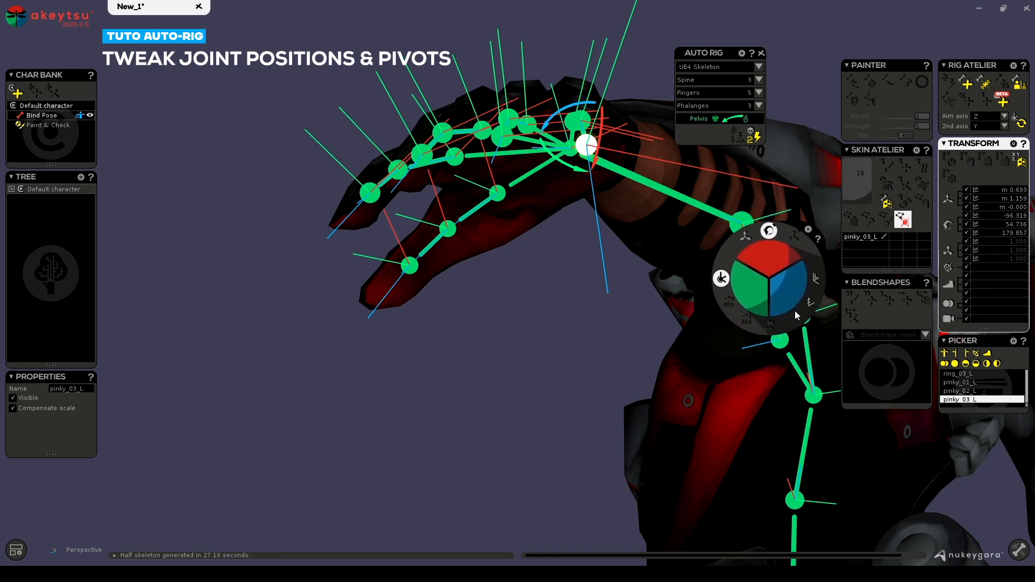
middle_click_drag(536, 303, 519, 295)
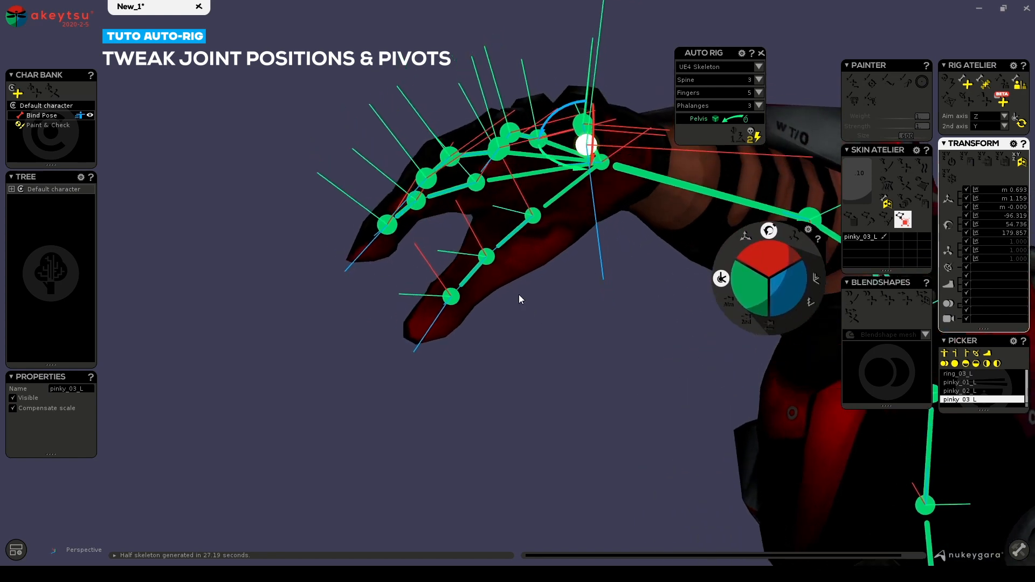
Examine the ring_03_L pivot, the left hand and the character's whole half skeleton from several angles
key("Up")
key("Up")
mouse_move(634, 273)
middle_mouse_down()
mouse_move(628, 450)
mouse_move(561, 405)
mouse_move(633, 397)
mouse_move(623, 280)
middle_mouse_up()
middle_click_drag(623, 280, 621, 265)
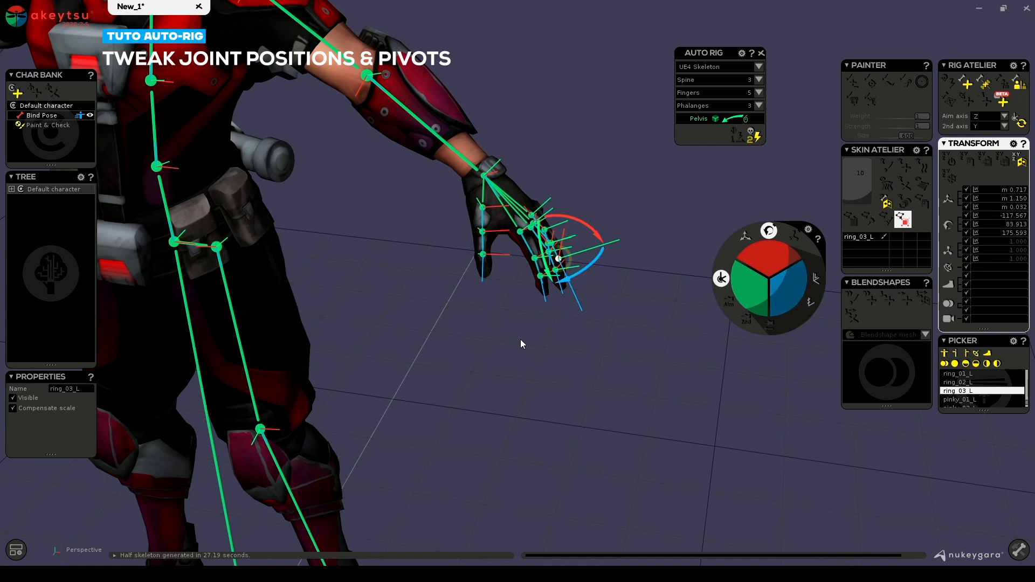
middle_click_drag(520, 341, 471, 305)
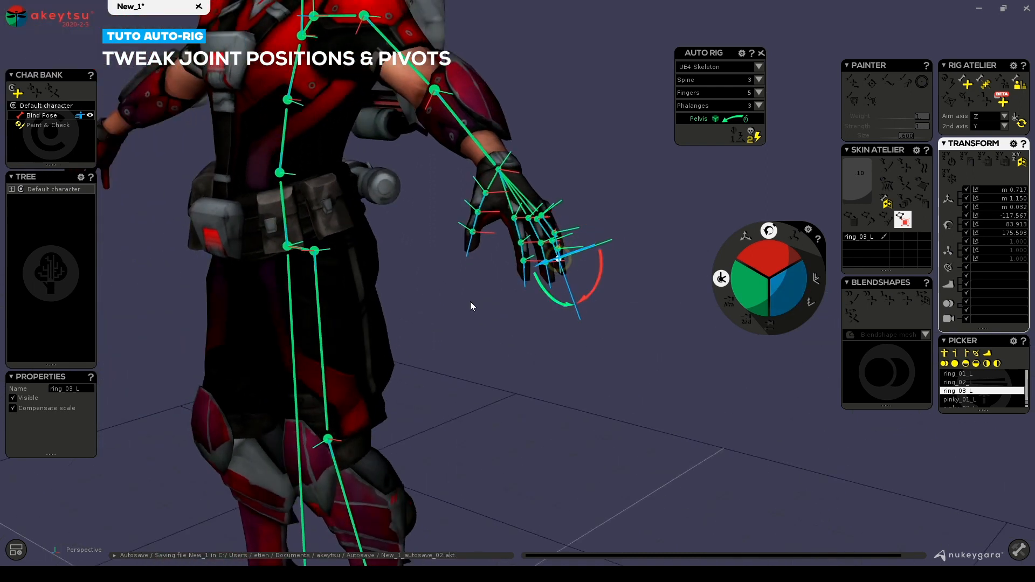
middle_click_drag(523, 86, 555, 266)
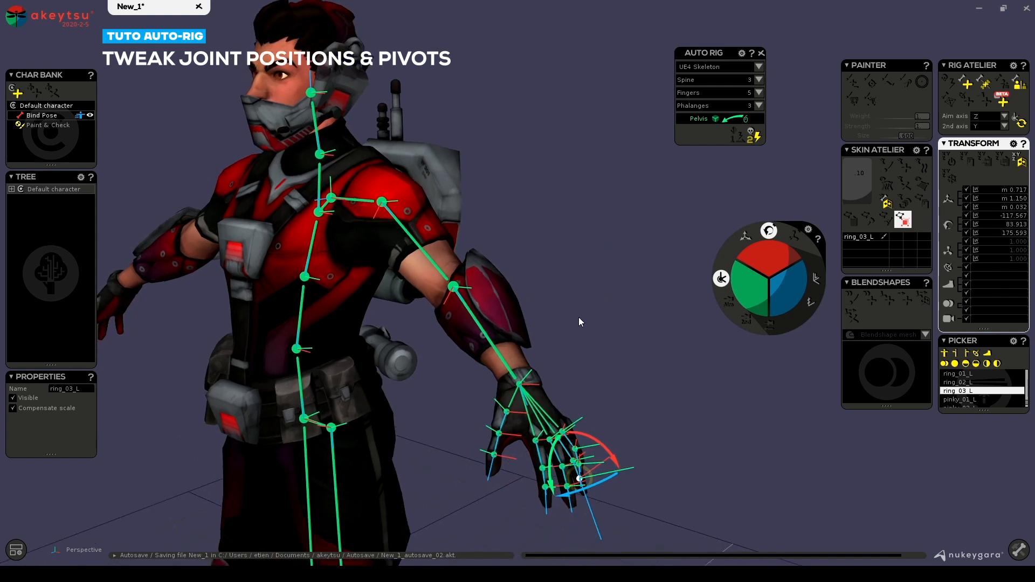
middle_click_drag(577, 317, 651, 295)
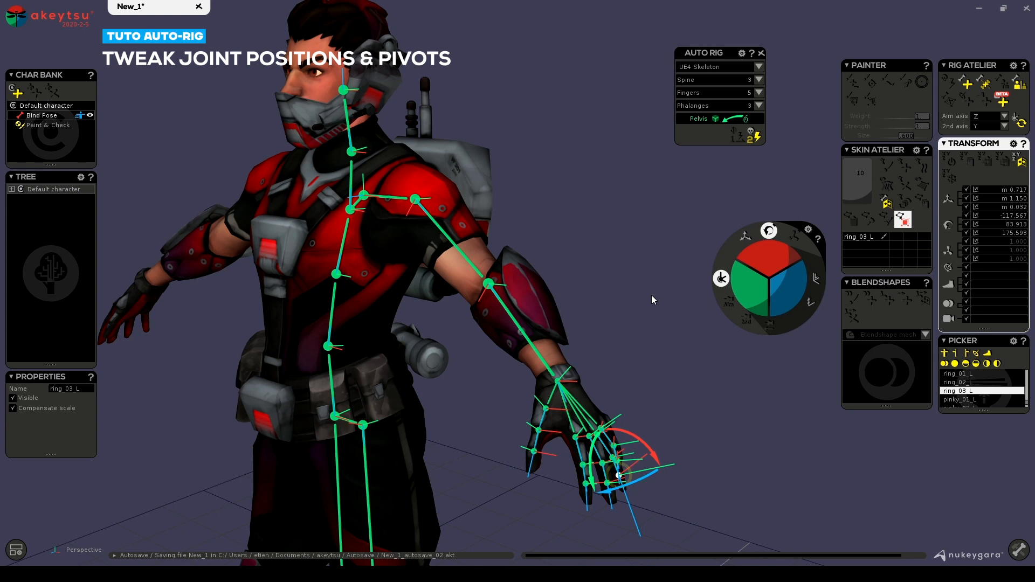
Check the positions and pivot orientations of the head and neck_01 joints up close
left_click(344, 90)
scroll(563, 260, "up", 8)
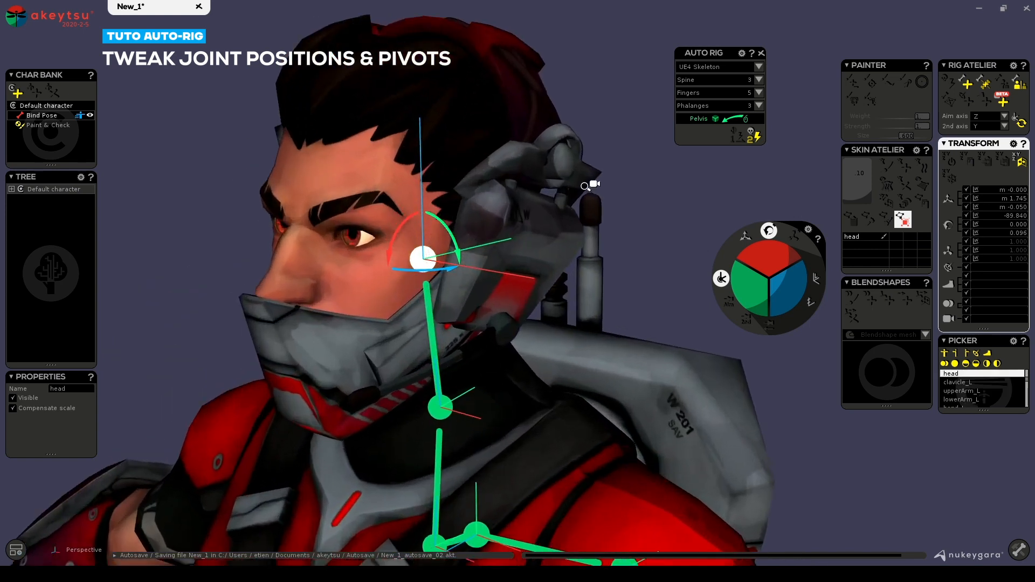
left_click(445, 412)
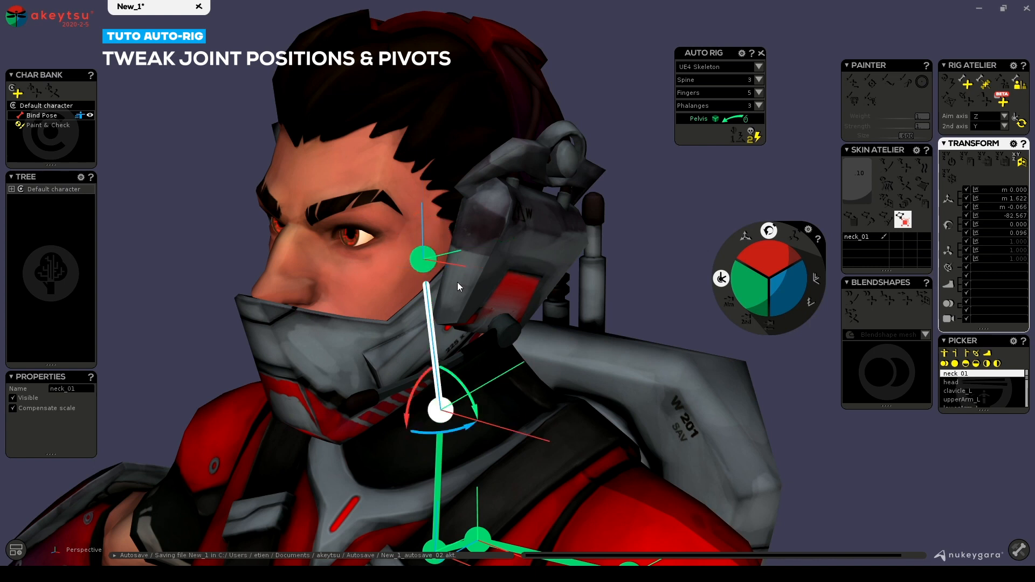
left_click(433, 266)
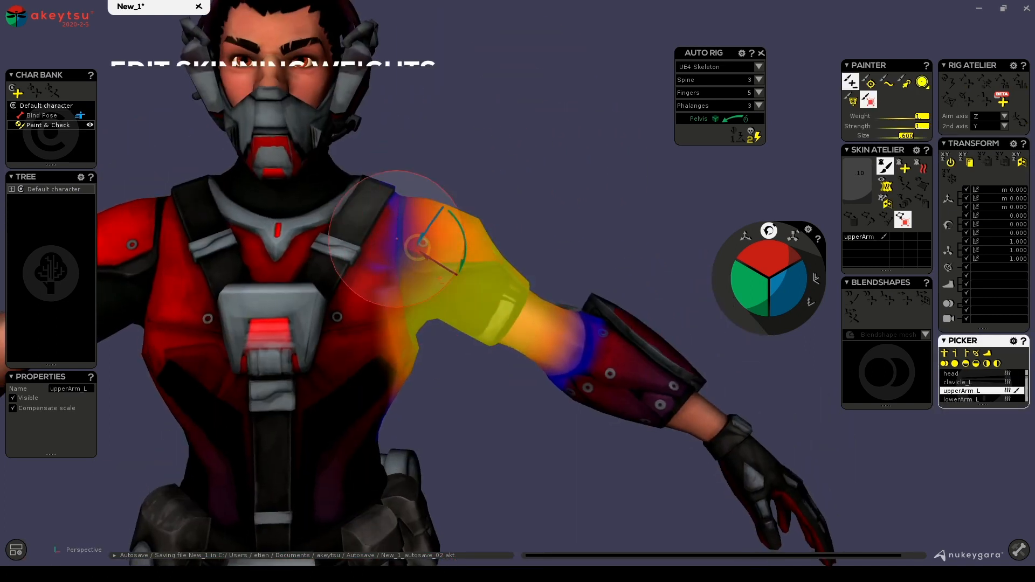
Raise the left upper arm by rotating upperArm_L about -48.6 degrees to expose its influence on the chest and flank
left_click_drag(597, 180, 501, 178, "alt")
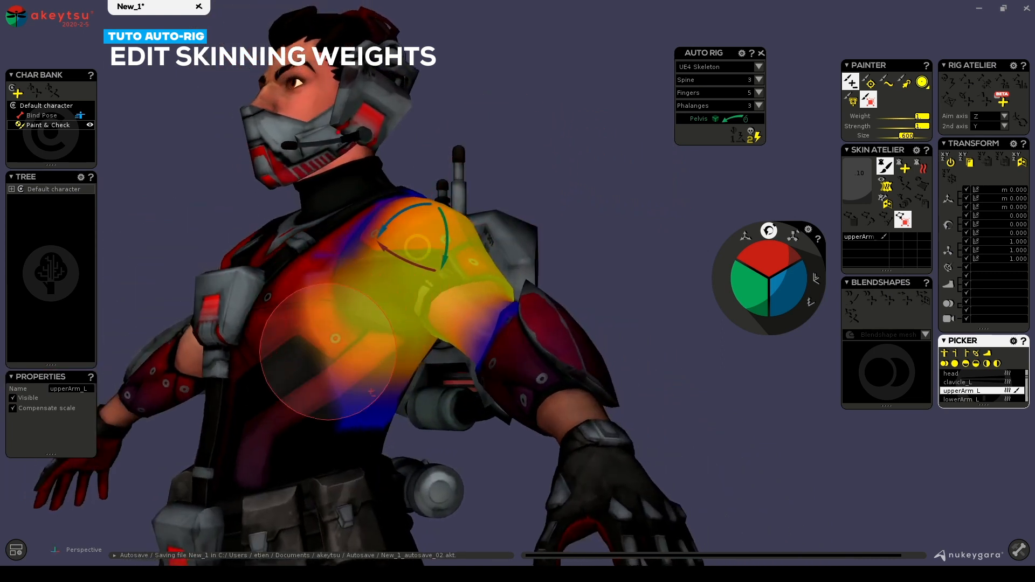
mouse_move(323, 332)
left_mouse_down("alt")
mouse_move(393, 342)
mouse_move(474, 380)
left_mouse_up("alt")
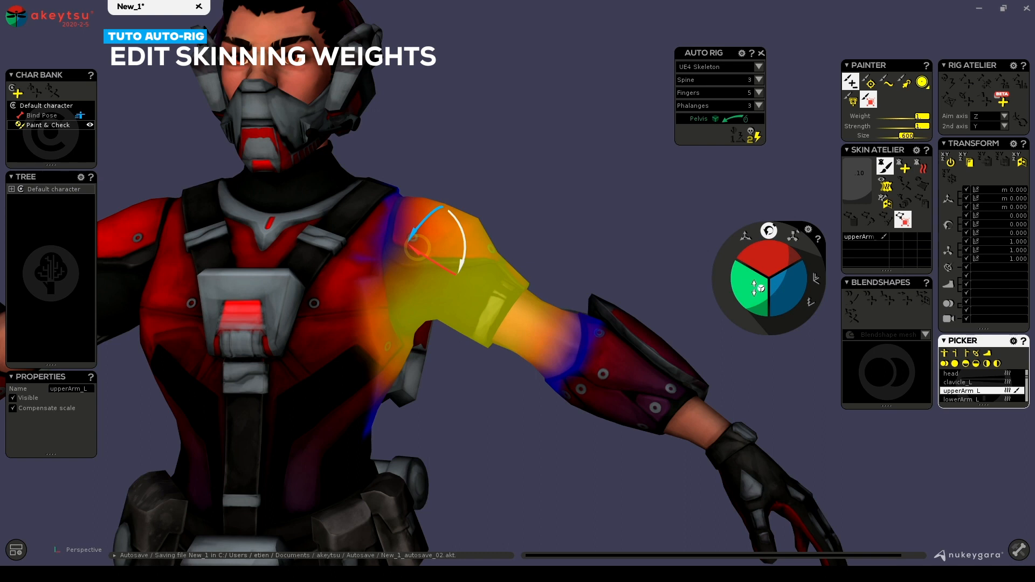
left_click_drag(758, 289, 771, 316)
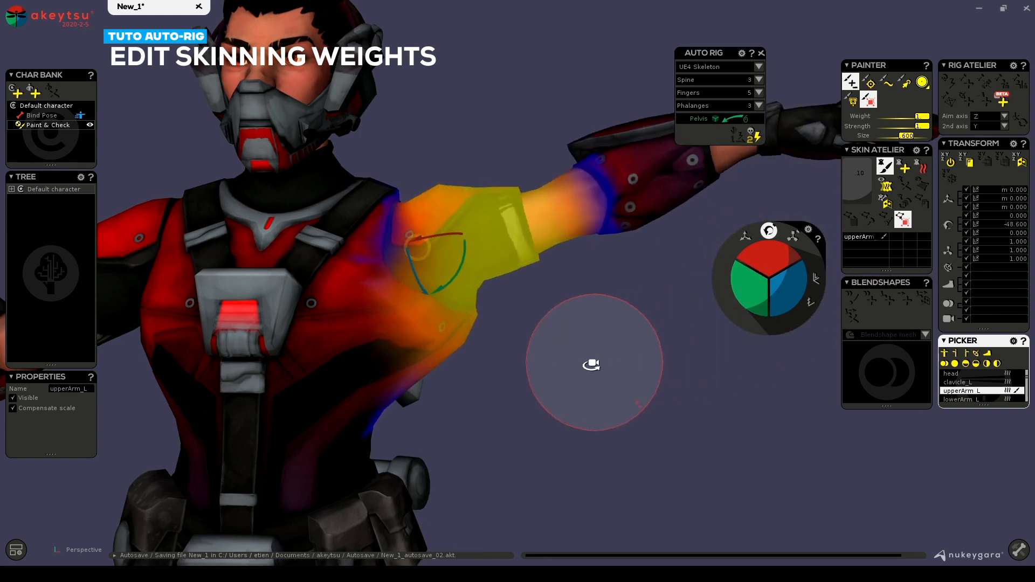
mouse_move(593, 362)
left_mouse_down("alt")
mouse_move(337, 360)
mouse_move(427, 318)
mouse_move(284, 318)
mouse_move(575, 360)
mouse_move(415, 261)
mouse_move(316, 269)
mouse_move(321, 283)
mouse_move(293, 288)
left_mouse_up("alt")
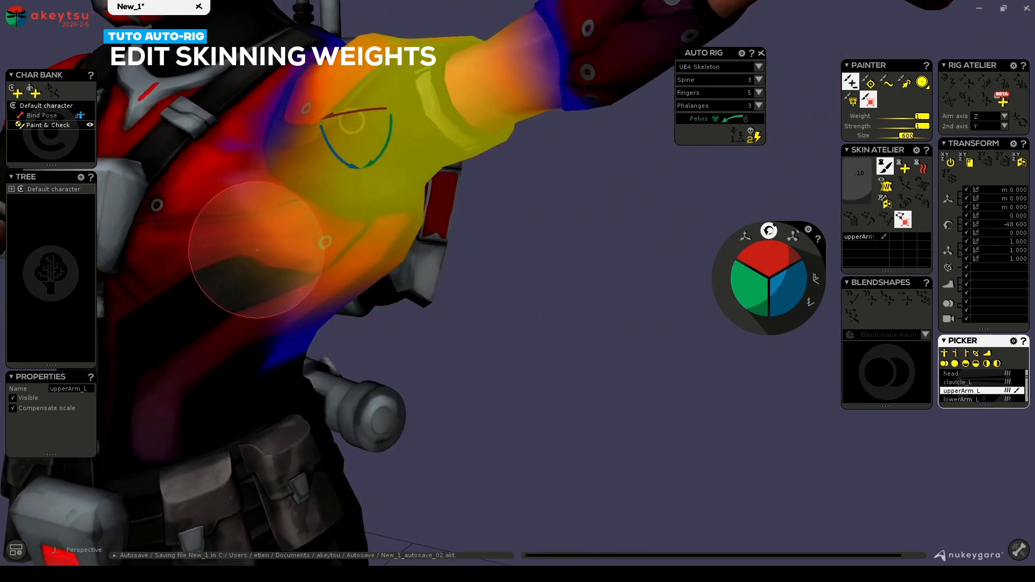
Erase the upperArm_L weights from the left flank, chest side and back below the armpit
mouse_move(245, 237)
left_mouse_down()
mouse_move(250, 250)
mouse_move(284, 257)
left_mouse_up()
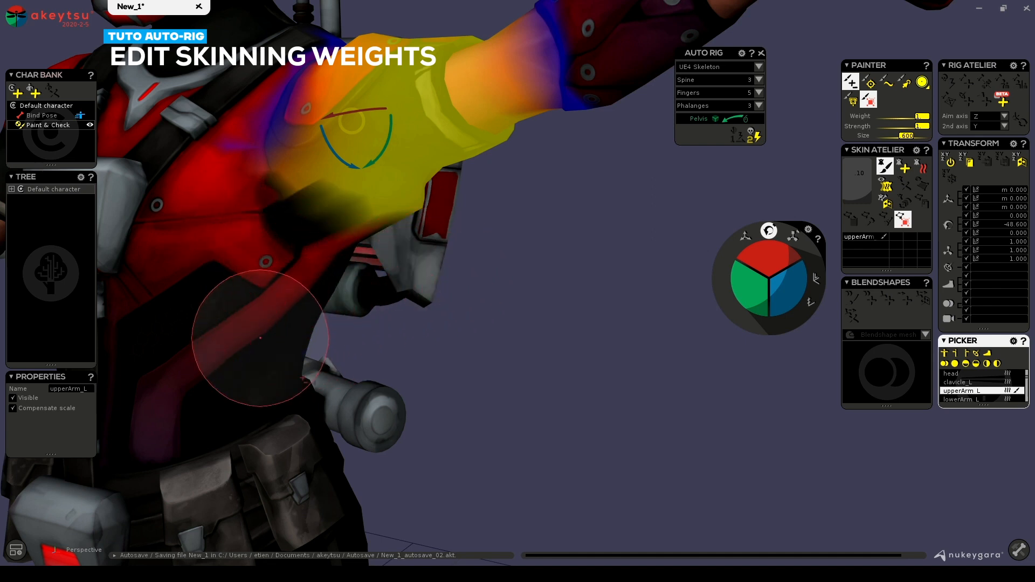
mouse_move(377, 323)
left_mouse_down("alt")
mouse_move(468, 319)
mouse_move(312, 349)
mouse_move(472, 263)
left_mouse_up("alt")
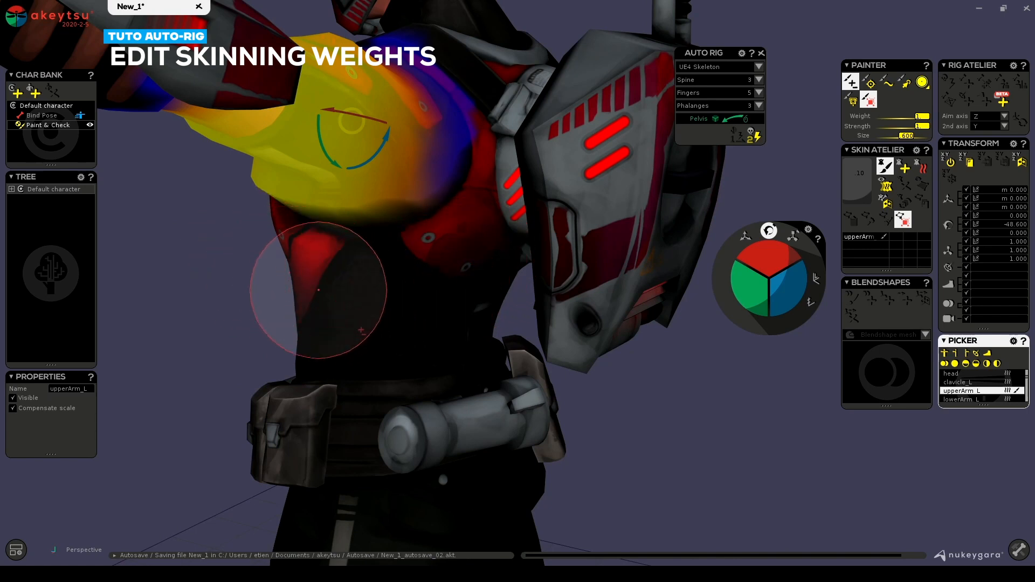
mouse_move(318, 290)
left_mouse_down("alt")
mouse_move(446, 318)
mouse_move(423, 300)
mouse_move(473, 299)
mouse_move(472, 252)
left_mouse_up("alt")
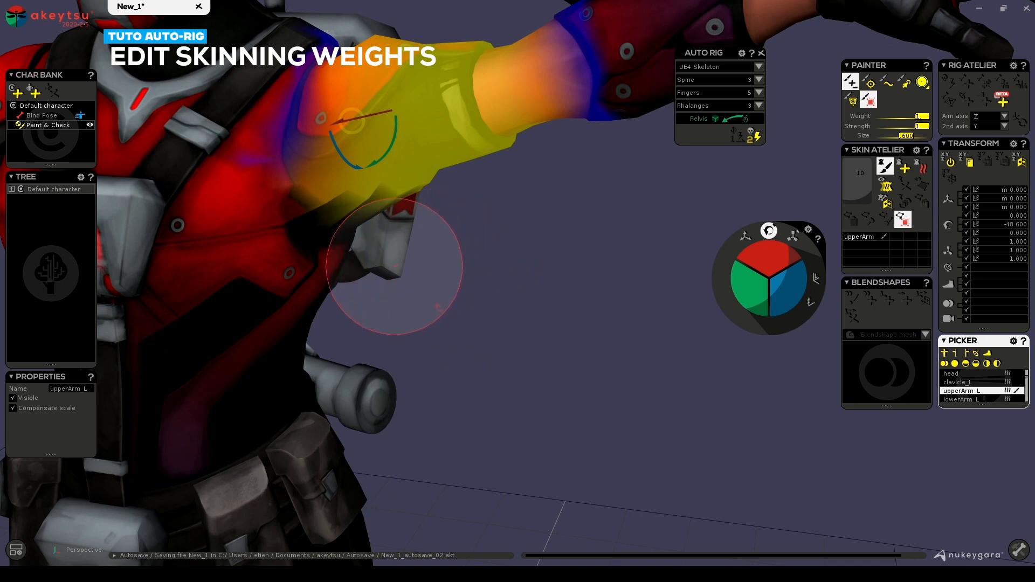
left_click_drag(346, 278, 216, 300, "alt")
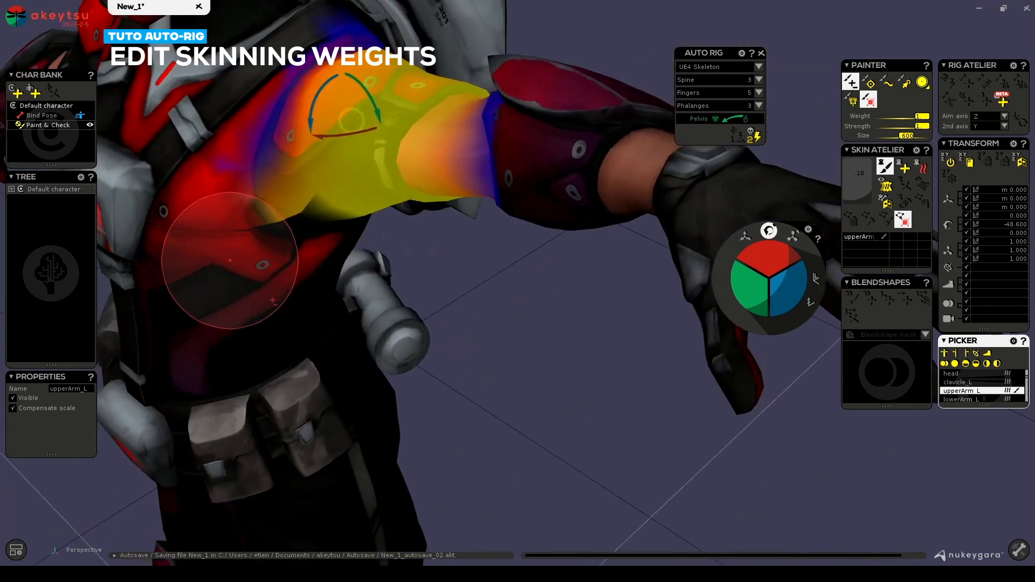
mouse_move(196, 258)
left_mouse_down("alt")
mouse_move(273, 260)
mouse_move(215, 238)
mouse_move(403, 292)
mouse_move(261, 270)
mouse_move(417, 253)
mouse_move(338, 233)
mouse_move(648, 248)
left_mouse_up("alt")
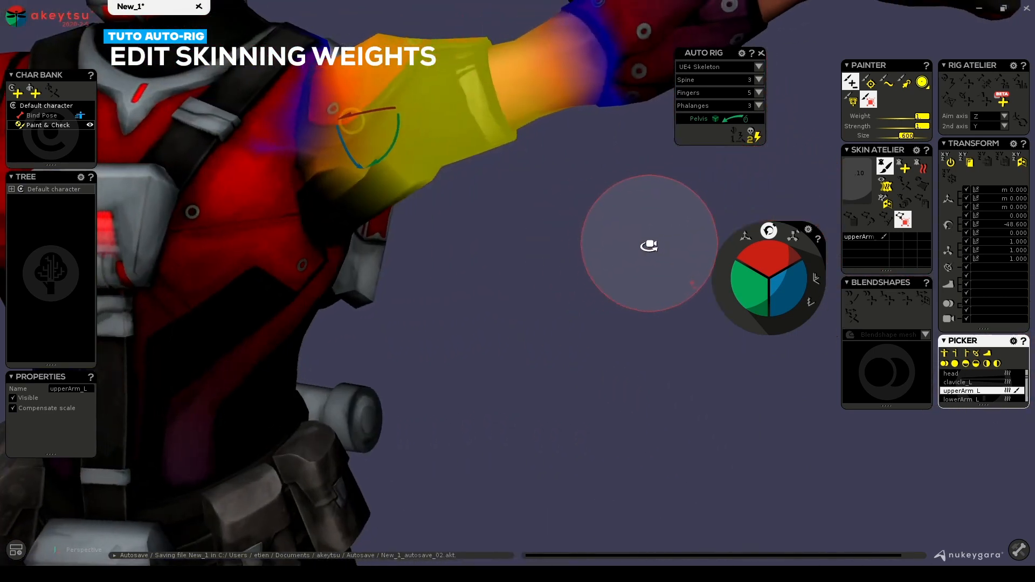
Smooth the upperArm_L weights around the left armpit and chest, and test them by raising and lowering the arm
left_click_drag(301, 189, 500, 229, "alt")
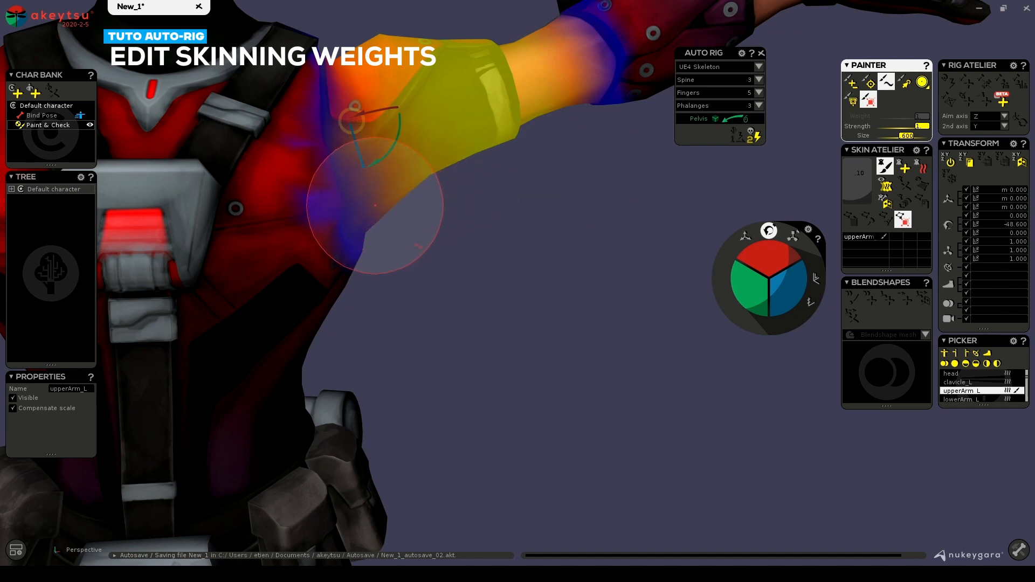
mouse_move(429, 257)
left_mouse_down("alt")
mouse_move(252, 239)
mouse_move(159, 242)
mouse_move(468, 266)
left_mouse_up("alt")
mouse_move(515, 280)
right_mouse_down("alt")
mouse_move(486, 294)
mouse_move(462, 254)
mouse_move(503, 270)
right_mouse_up("alt")
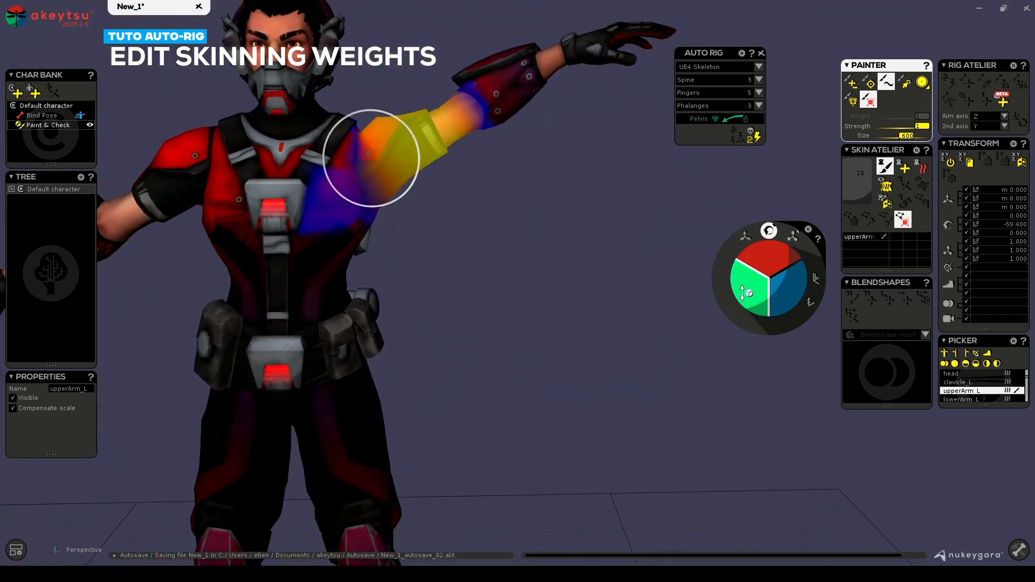
left_click_drag(746, 293, 729, 254)
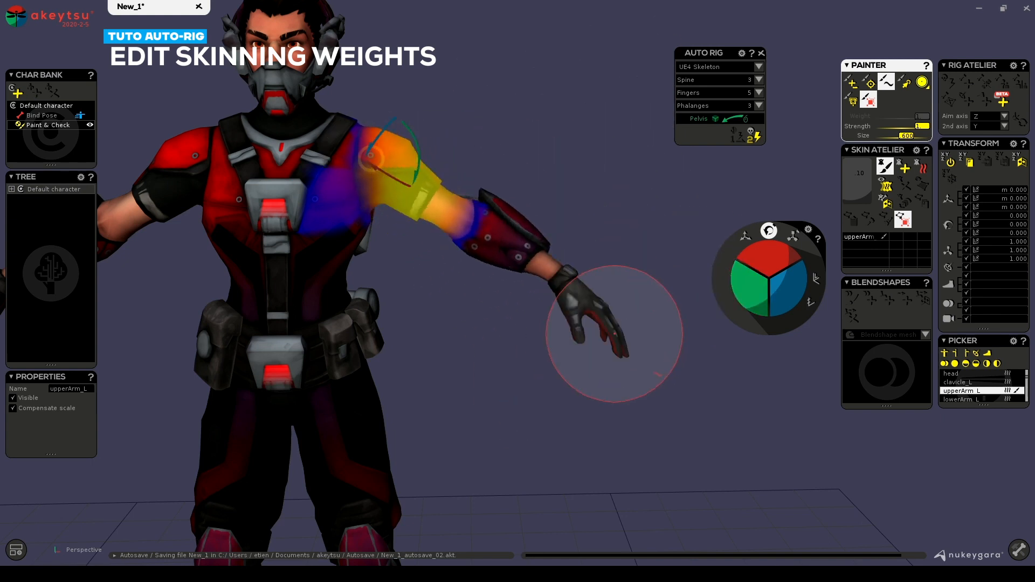
Select calf_L and bend the left knee about 52.2 degrees to test its skinning
mouse_move(522, 364)
left_mouse_down("alt")
mouse_move(460, 381)
mouse_move(496, 416)
mouse_move(490, 437)
left_mouse_up("alt")
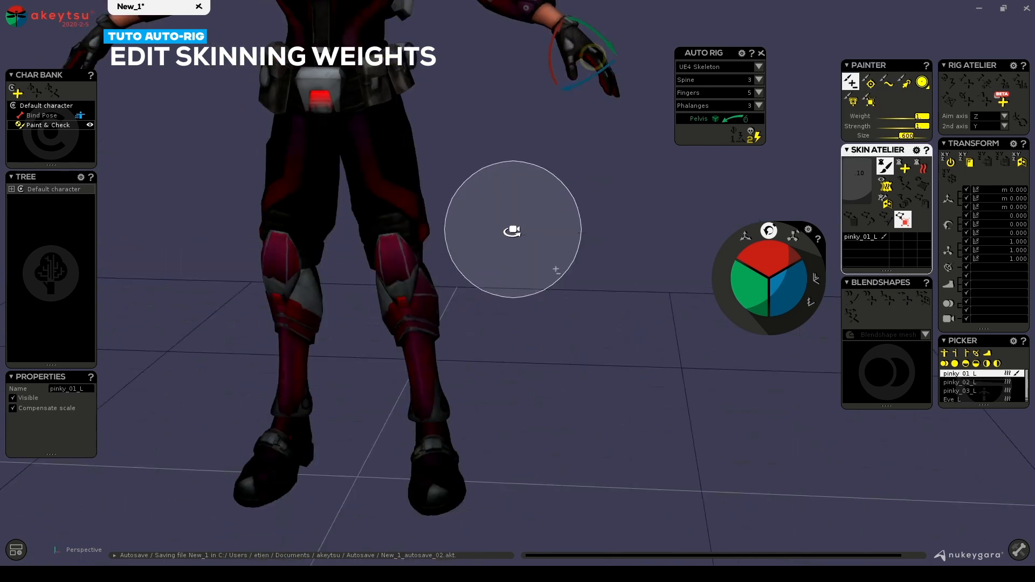
mouse_move(510, 231)
left_mouse_down("alt")
mouse_move(494, 250)
mouse_move(520, 246)
left_mouse_up("alt")
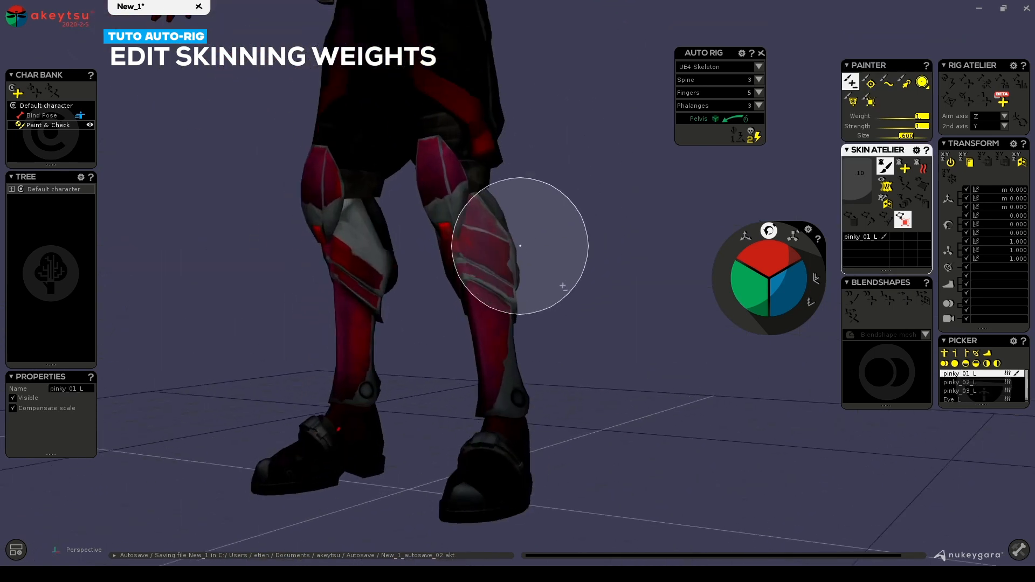
scroll(520, 245, "up", 2)
left_click(431, 180)
left_click_drag(557, 207, 469, 221, "alt")
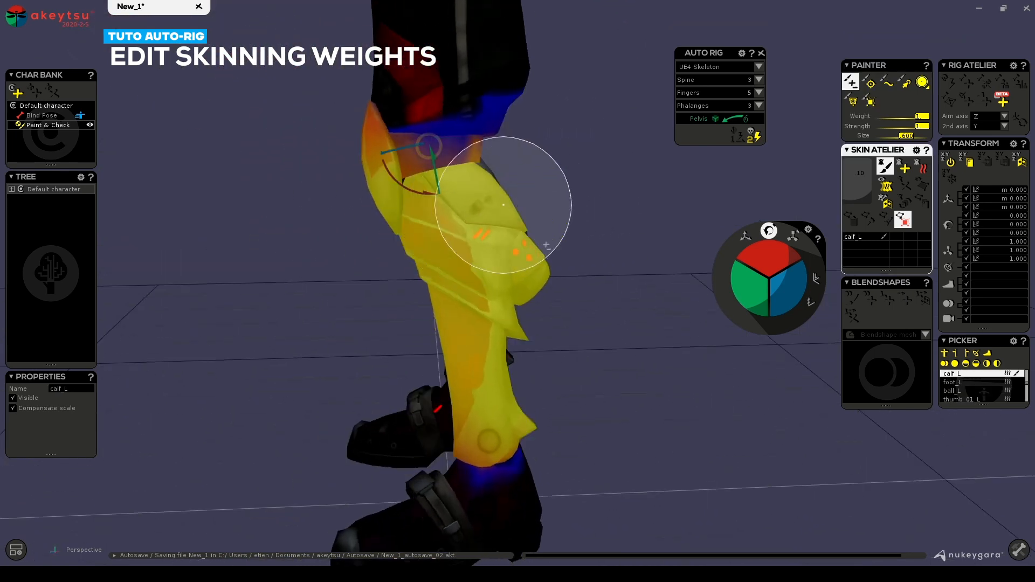
left_click_drag(768, 260, 764, 227)
middle_click_drag(386, 251, 490, 319, "alt")
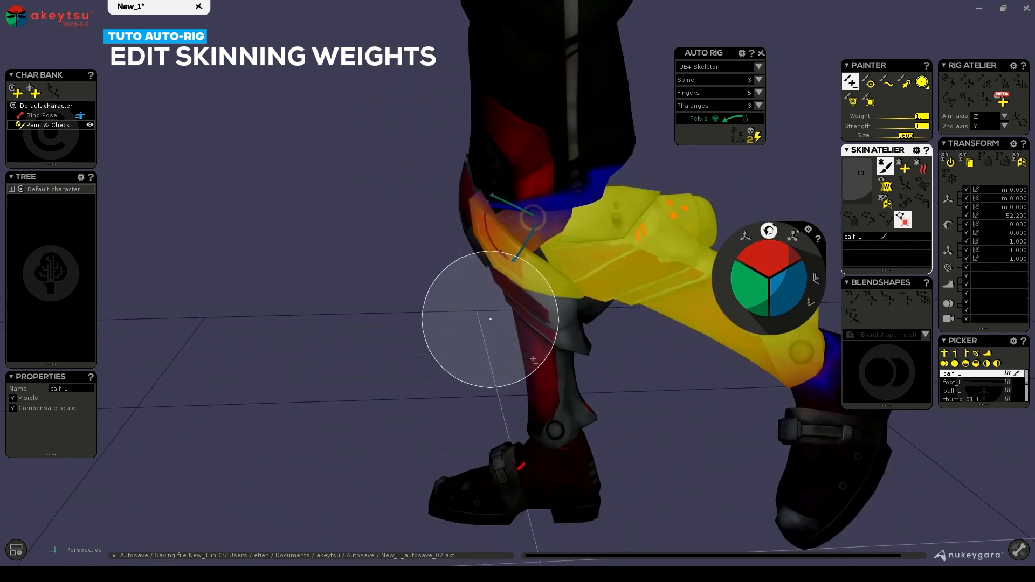
Select the left knee pad's vertices, paint them to a calf_L weight of 1, and reset the knee's test bend
scroll(491, 319, "up", 4)
left_click_drag(395, 284, 277, 280, "alt")
left_click_drag(341, 171, 391, 213)
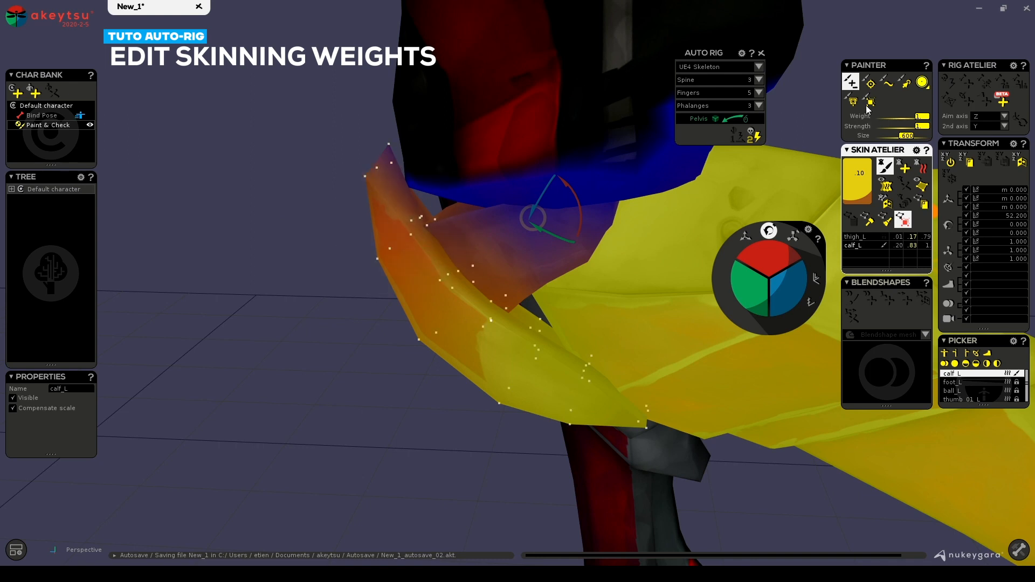
mouse_move(412, 228)
left_mouse_down("alt")
mouse_move(346, 323)
mouse_move(428, 207)
mouse_move(496, 284)
mouse_move(586, 343)
mouse_move(376, 228)
left_mouse_up("alt")
left_click_drag(271, 343, 670, 189, "alt")
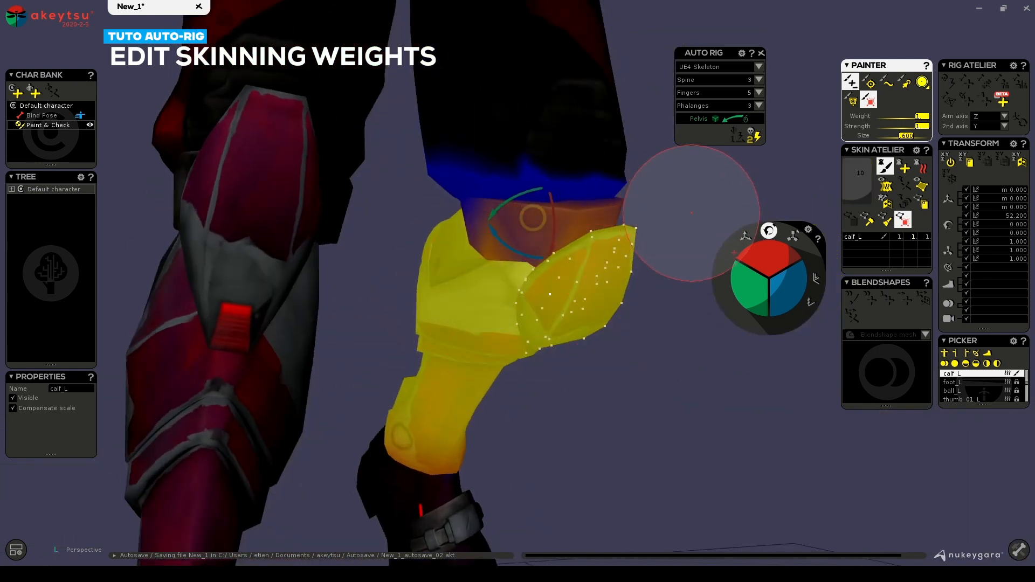
left_click_drag(763, 257, 564, 369)
key("ctrl+z")
Select foot_L and rotate the left foot about 60.3 degrees to test the ankle's skinning
scroll(709, 284, "down", 5)
middle_click_drag(564, 370, 466, 279, "alt")
scroll(467, 280, "up", 5)
left_click_drag(467, 280, 515, 361, "alt")
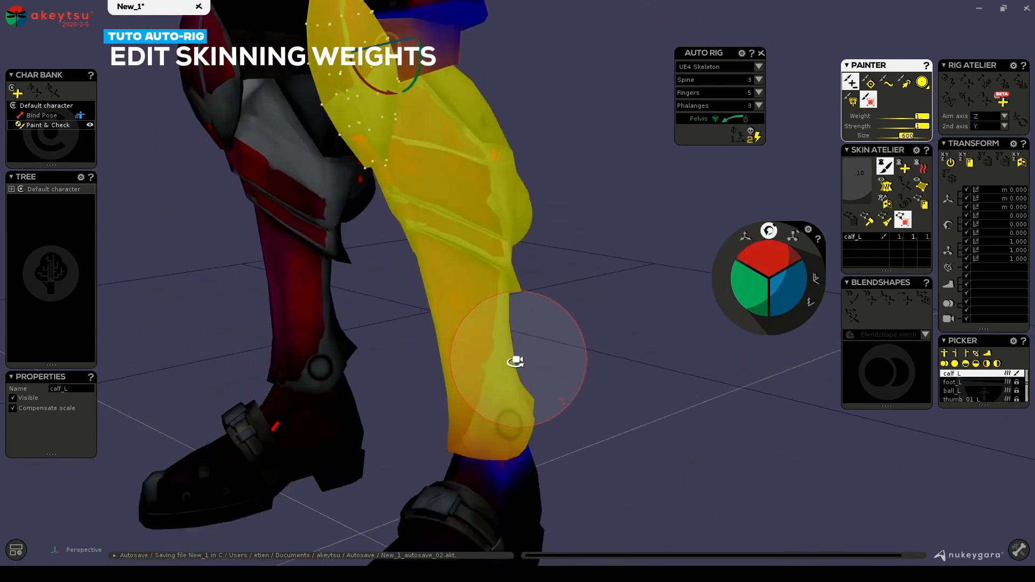
middle_click_drag(515, 360, 460, 160, "alt")
left_click_drag(460, 160, 485, 231, "alt")
right_click(482, 232)
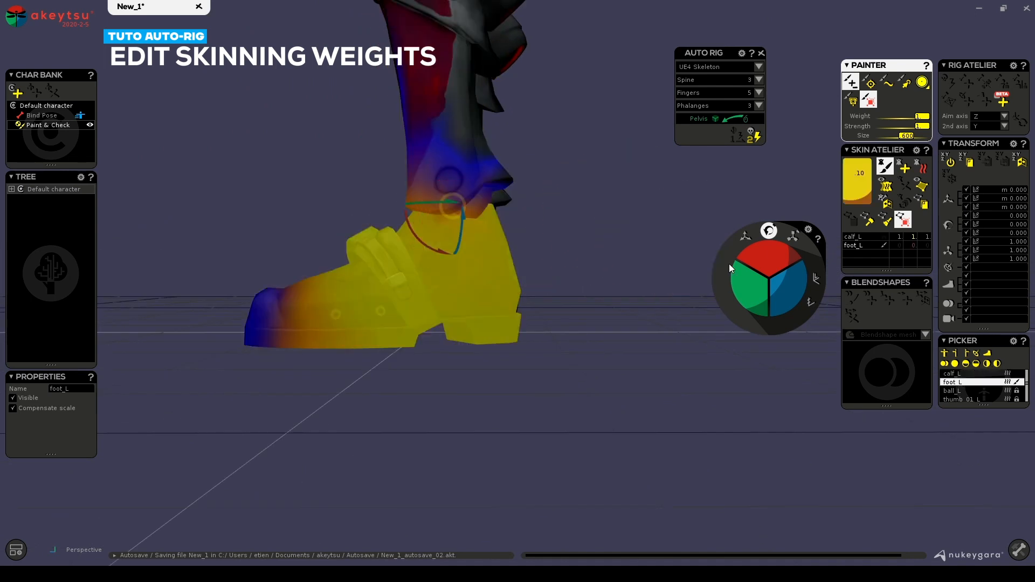
left_click_drag(782, 256, 769, 219)
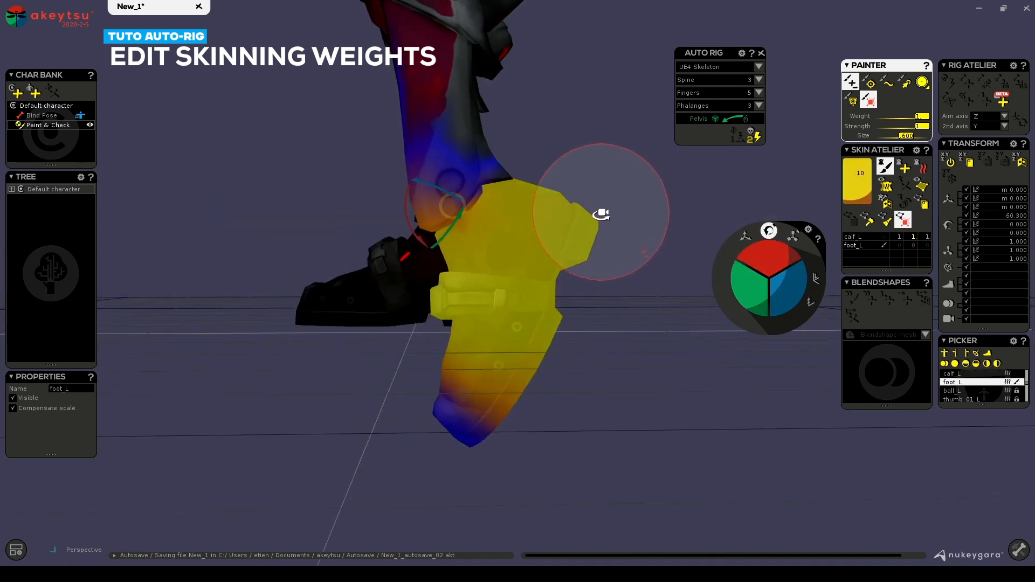
Select the vertices of the left shin armor and erase their foot_L weight, leaving calf_L at 1
left_click_drag(600, 213, 875, 214, "alt")
left_click_drag(566, 194, 596, 180, "alt")
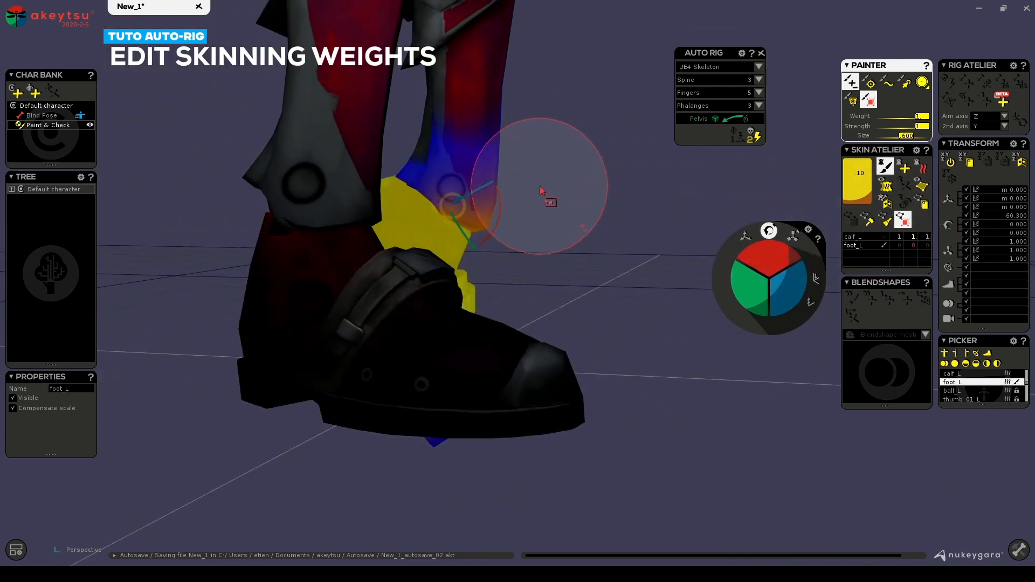
left_click_drag(479, 245, 479, 244)
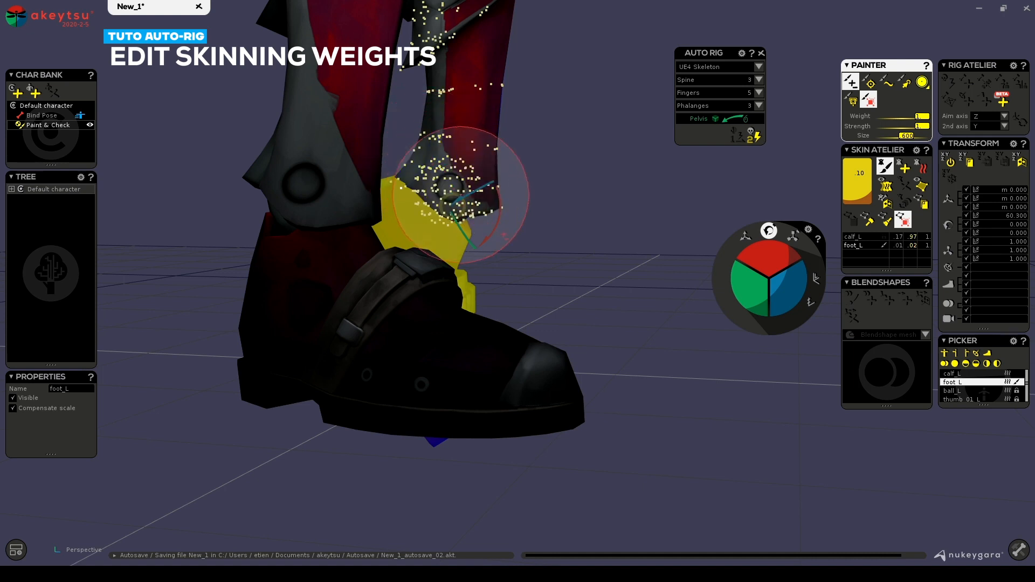
mouse_move(497, 210)
left_mouse_down("ctrl")
mouse_move(467, 187)
mouse_move(498, 186)
left_mouse_up("ctrl")
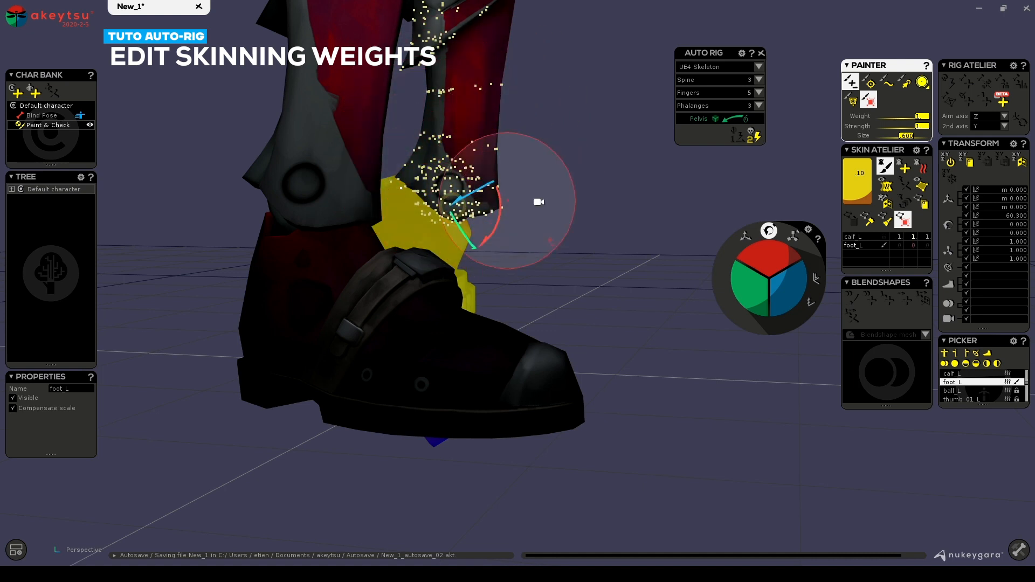
mouse_move(582, 208)
left_mouse_down("alt")
mouse_move(420, 197)
mouse_move(333, 211)
left_mouse_up("alt")
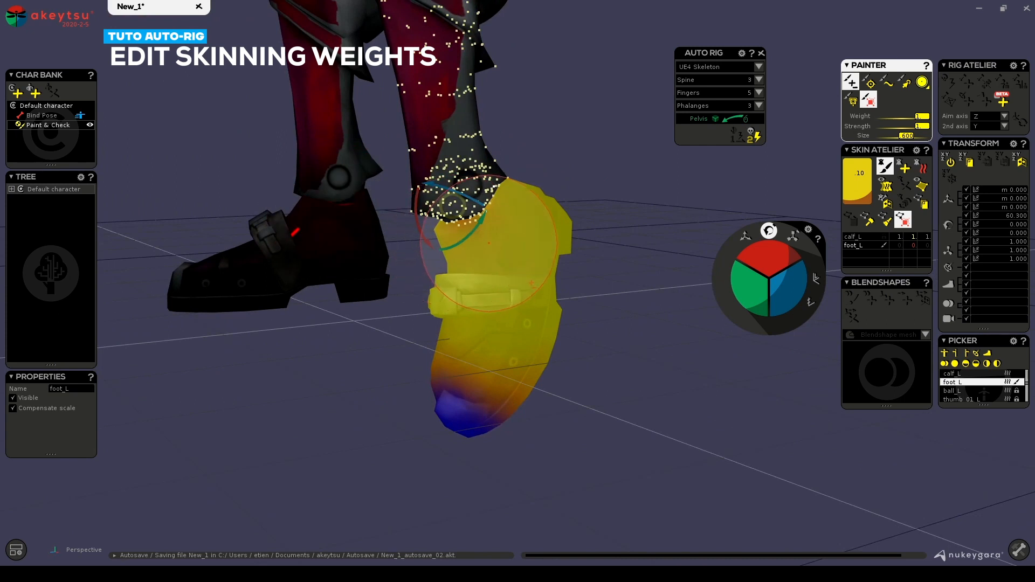
Invert the vertex selection and erase the calf_L influence from the left boot
key("ctrl+i")
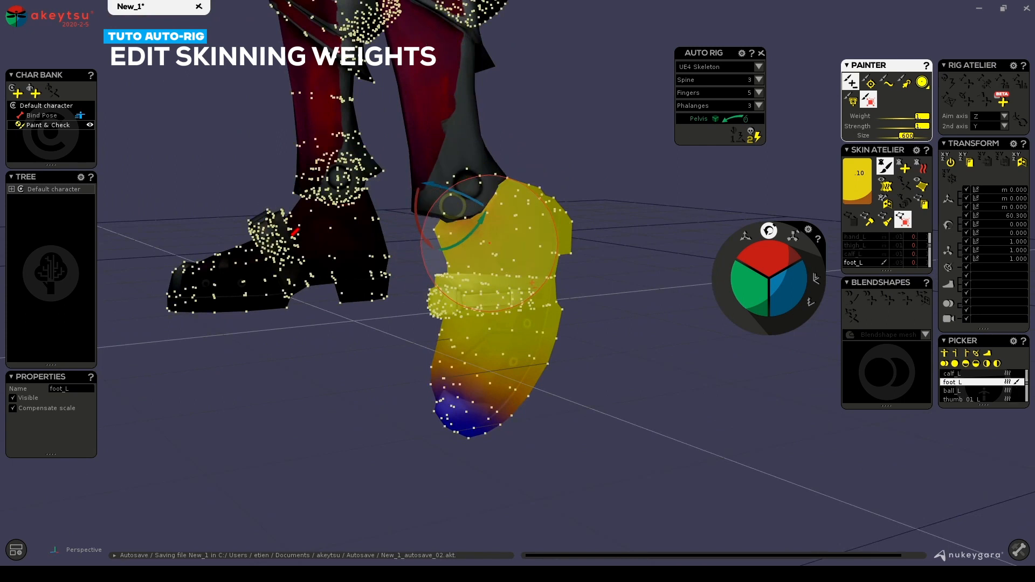
left_click_drag(560, 269, 584, 250, "alt")
key("Up")
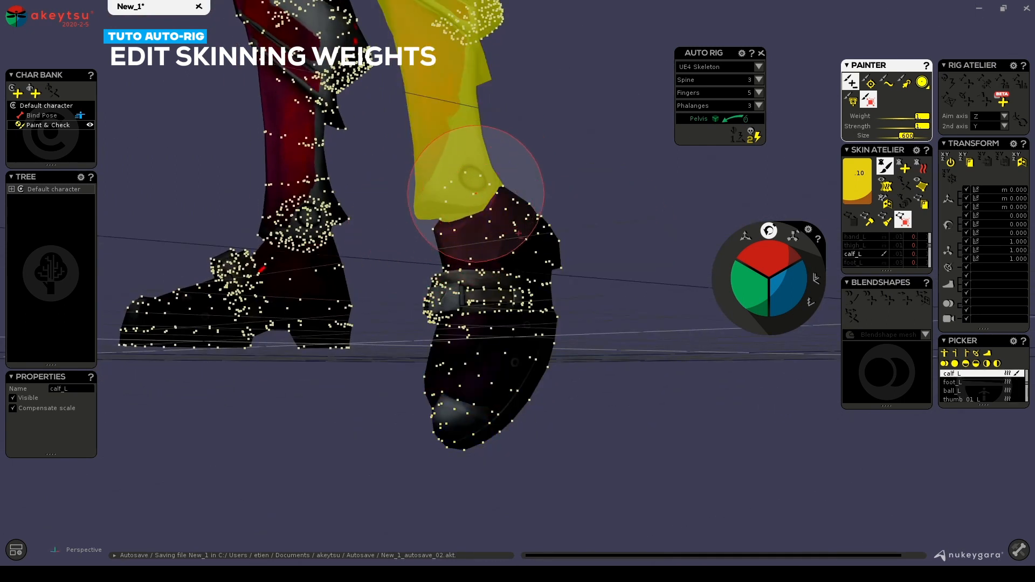
mouse_move(469, 205)
left_mouse_down("alt")
mouse_move(504, 323)
mouse_move(293, 254)
mouse_move(259, 256)
mouse_move(506, 279)
mouse_move(627, 263)
mouse_move(382, 257)
mouse_move(414, 257)
left_mouse_up("alt")
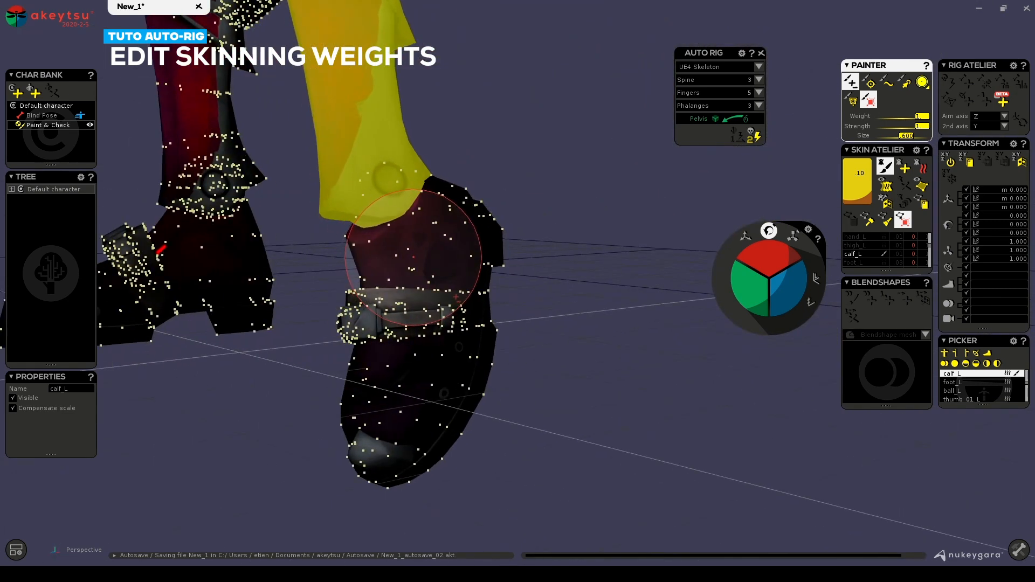
Select ball_L and paint its weight at full strength over the front of the left boot
key("Down")
key("Down")
mouse_move(516, 306)
left_mouse_down("alt")
mouse_move(532, 334)
mouse_move(522, 383)
mouse_move(596, 335)
mouse_move(536, 171)
left_mouse_up("alt")
scroll(536, 171, "down", 3)
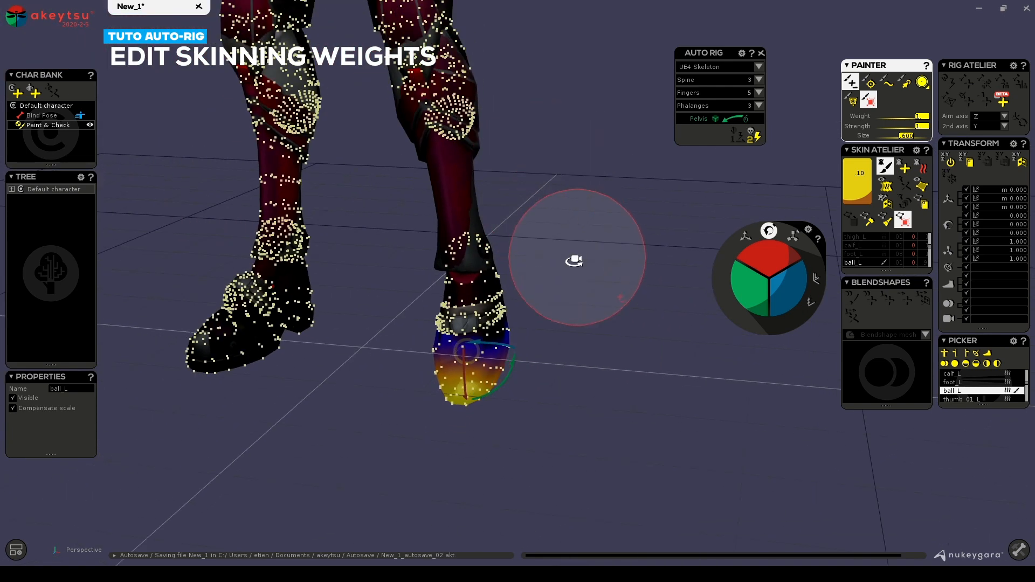
left_click_drag(578, 258, 429, 219, "alt")
scroll(466, 326, "up", 4)
scroll(439, 325, "up", 2)
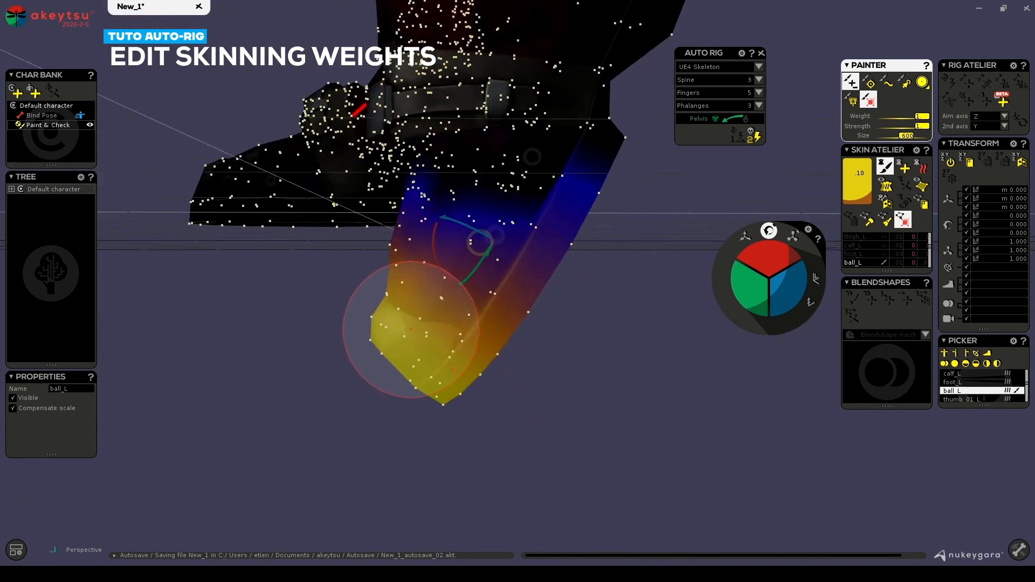
mouse_move(376, 297)
left_mouse_down("alt")
mouse_move(416, 342)
mouse_move(366, 300)
mouse_move(497, 393)
mouse_move(584, 381)
mouse_move(490, 388)
left_mouse_up("alt")
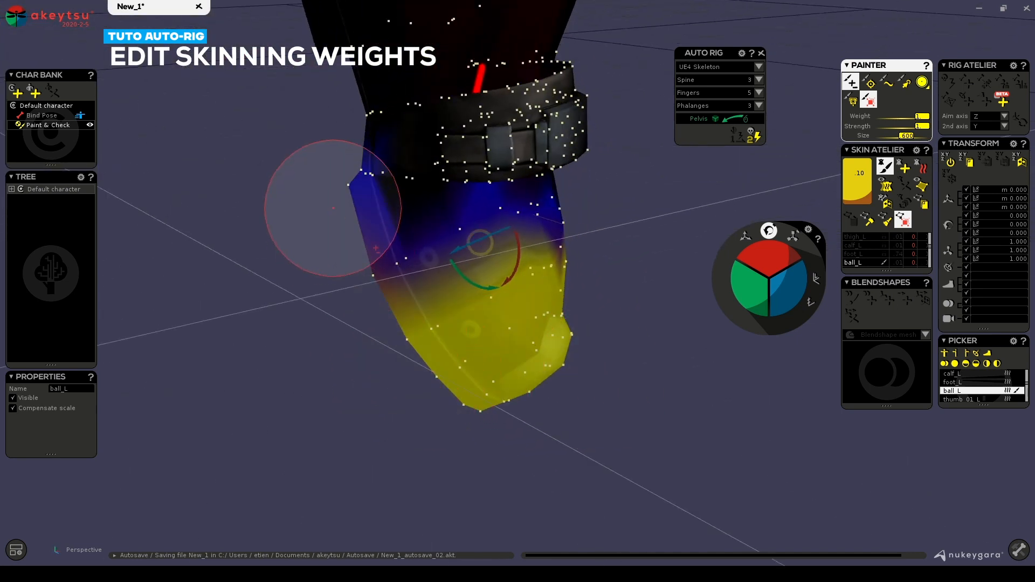
mouse_move(386, 177)
left_mouse_down("alt")
mouse_move(358, 178)
mouse_move(566, 166)
mouse_move(647, 289)
mouse_move(808, 251)
mouse_move(660, 258)
mouse_move(838, 142)
left_mouse_up("alt")
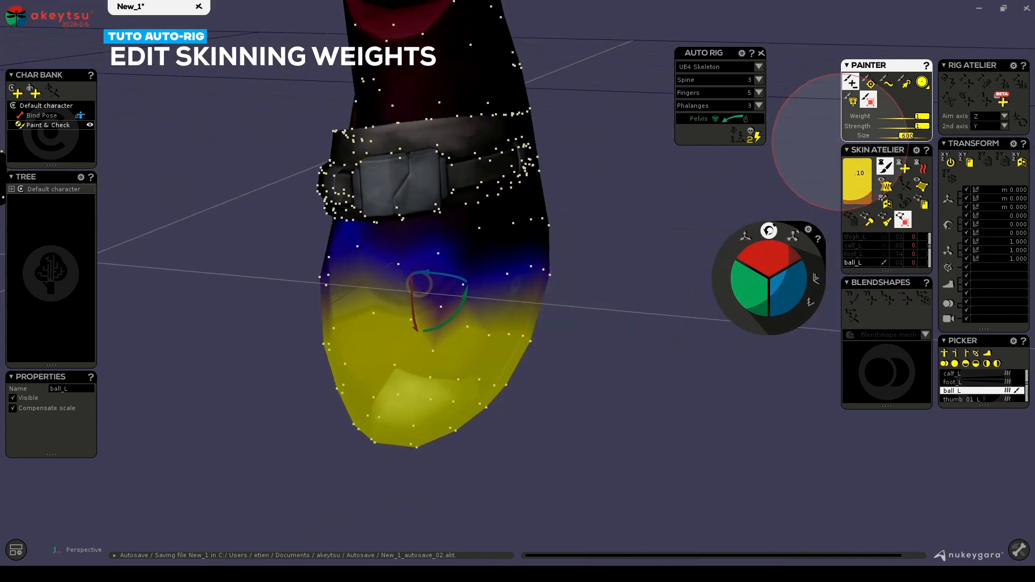
Smooth the ball_L weight transition across the left boot between the toe and the strap
left_click(886, 82)
scroll(473, 338, "up", 3)
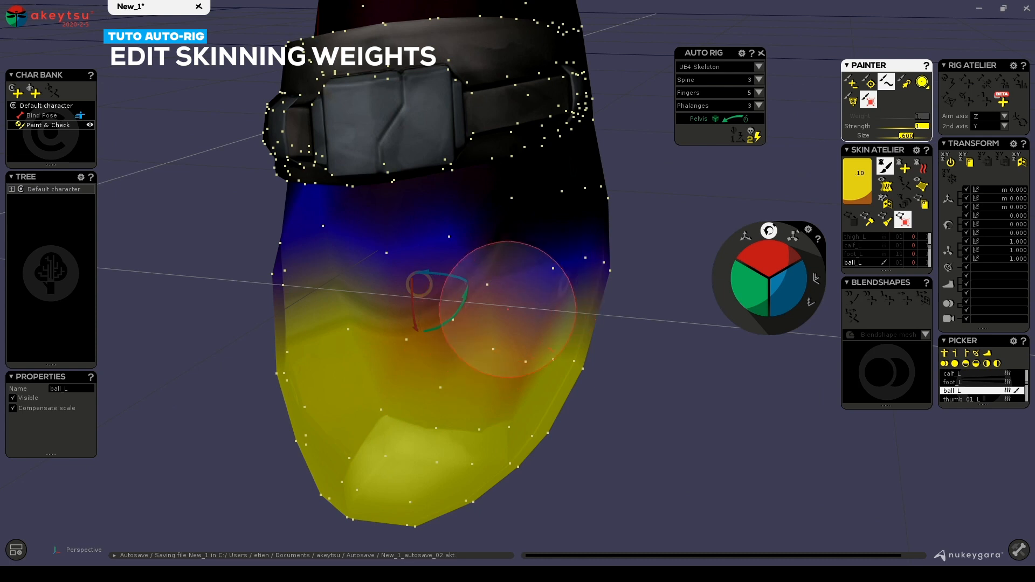
left_click_drag(400, 328, 478, 298)
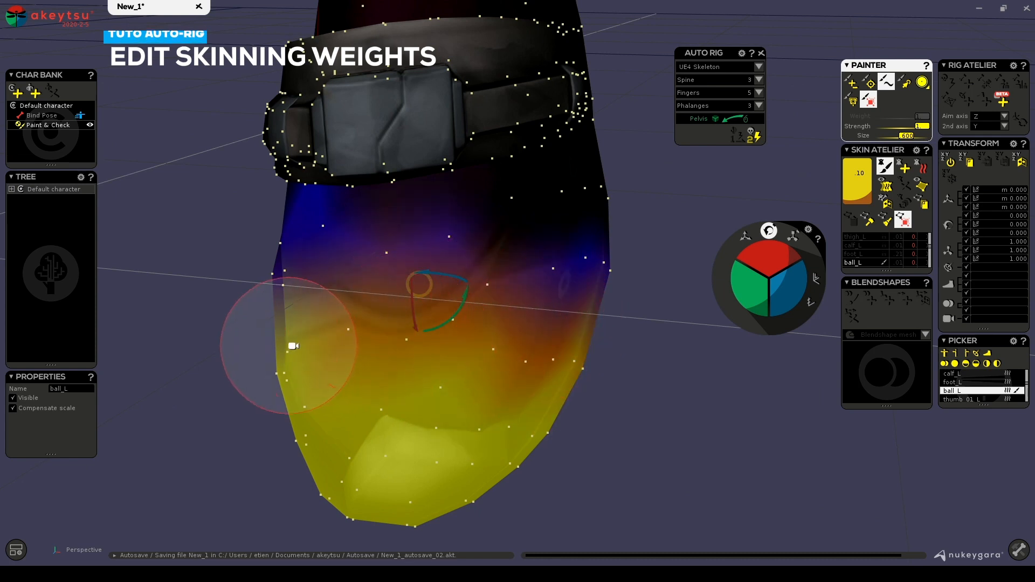
middle_click_drag(290, 346, 353, 349)
scroll(475, 346, "down", 2)
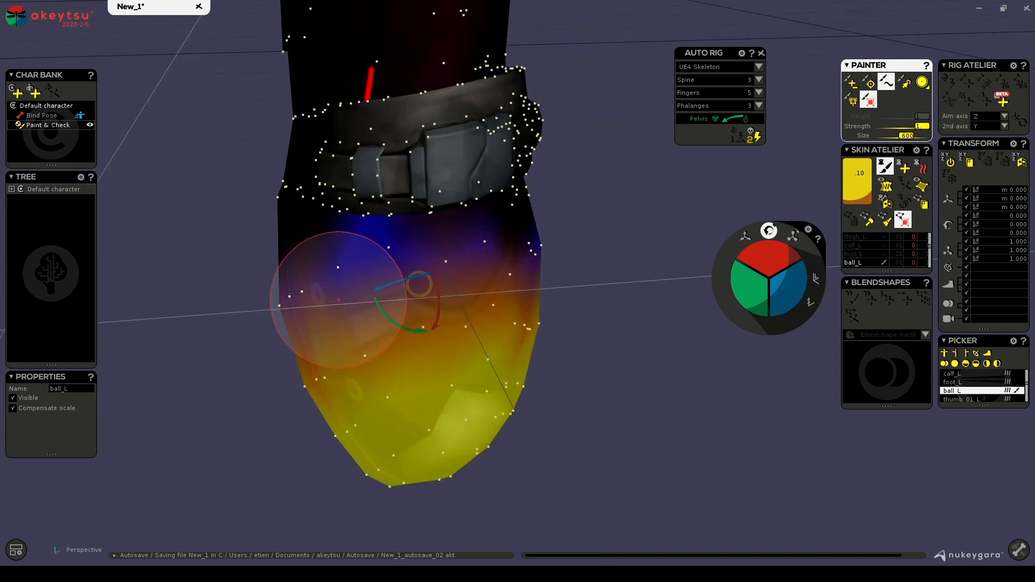
Check the ball_L weights around the left boot, return the foot to its default pose and reselect calf_L
middle_click_drag(586, 306, 498, 313)
scroll(578, 312, "down", 3)
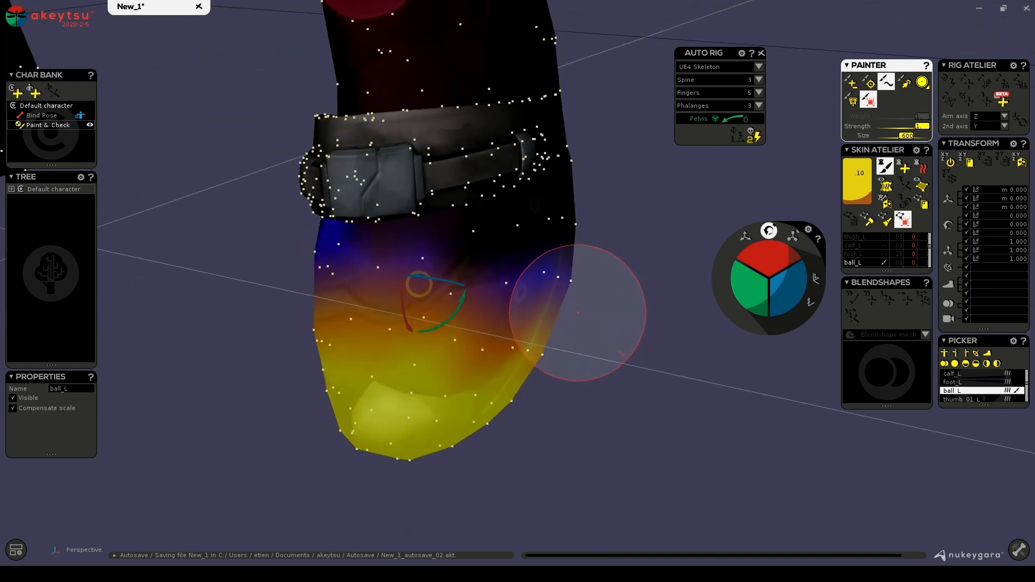
mouse_move(577, 312)
middle_mouse_down()
mouse_move(559, 328)
mouse_move(375, 239)
mouse_move(553, 299)
mouse_move(545, 404)
mouse_move(542, 341)
middle_mouse_up()
key("Up")
key("Up")
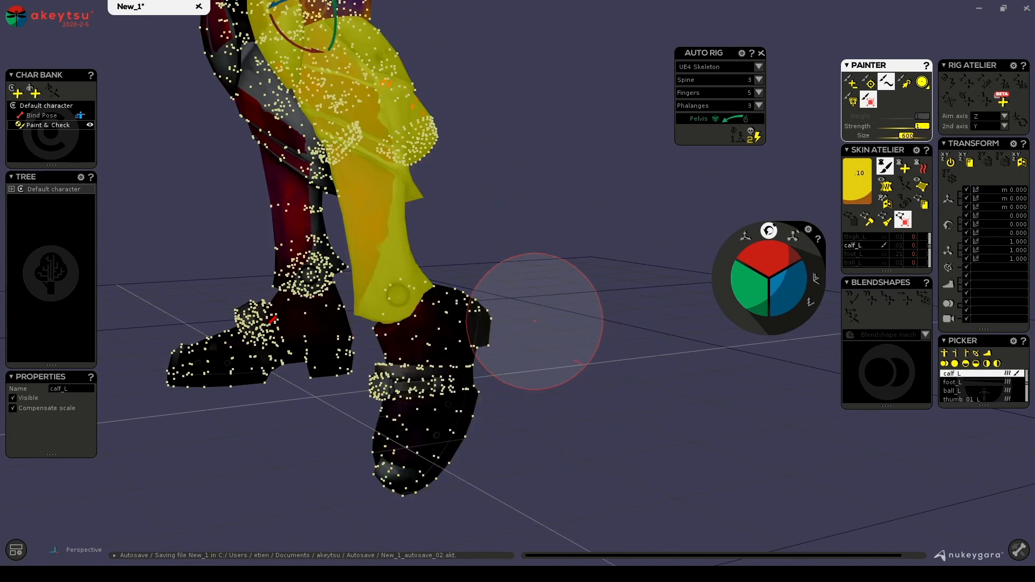
key("Down")
key("Up")
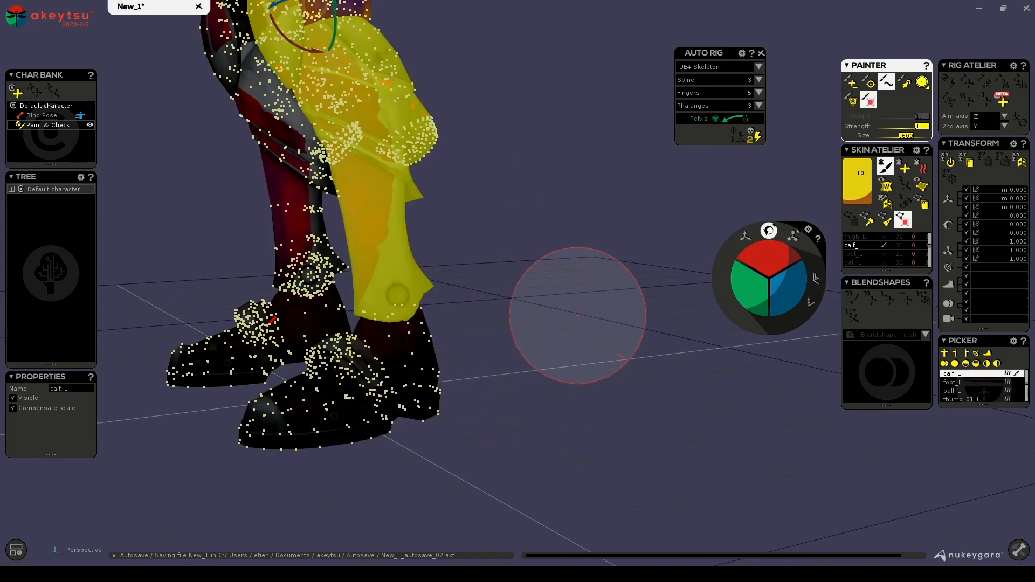
Clear the vertex selection and leave weight painting with the whole character in view
left_click(577, 317)
scroll(534, 116, "down", 5)
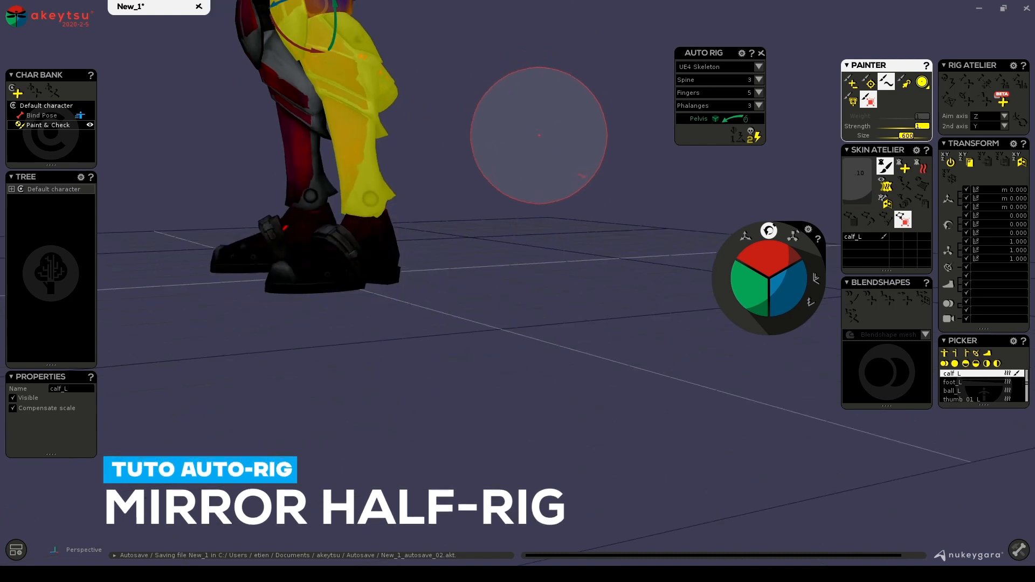
middle_click_drag(538, 134, 519, 363, "alt")
left_click_drag(520, 362, 608, 326, "alt")
middle_click_drag(492, 350, 677, 349, "alt")
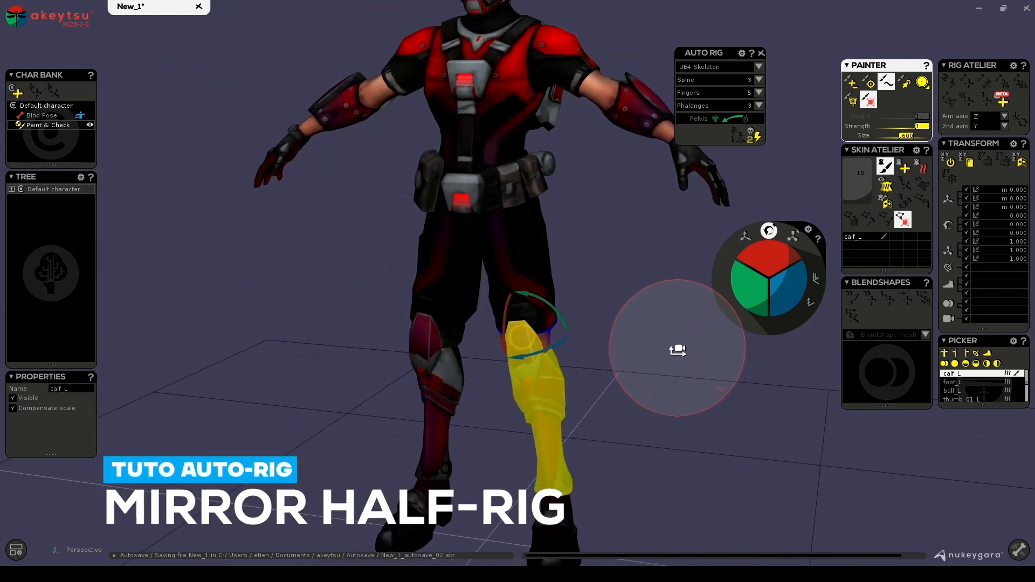
right_click_drag(677, 349, 640, 386, "alt")
middle_click_drag(661, 353, 605, 353, "alt")
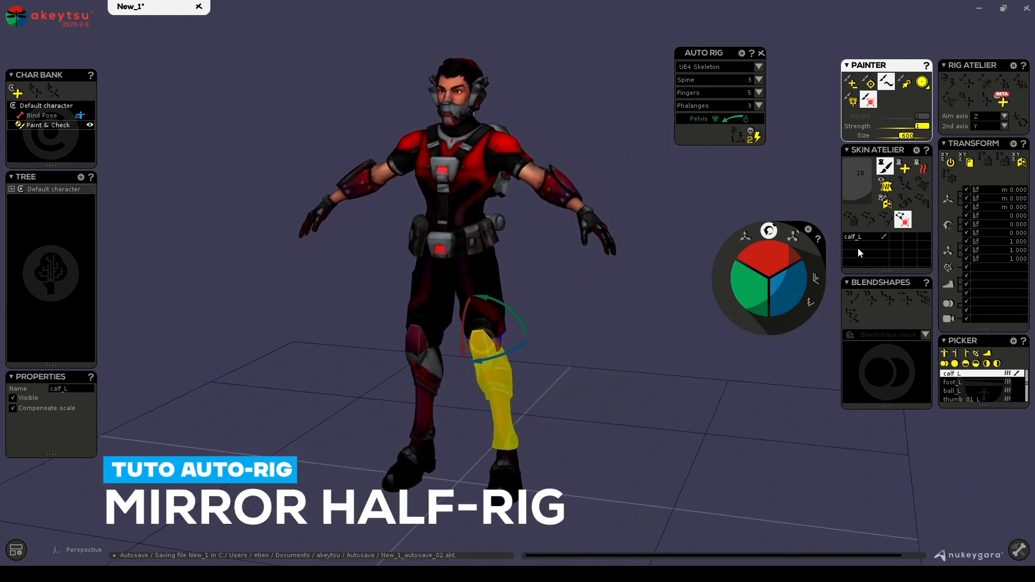
left_click(883, 174)
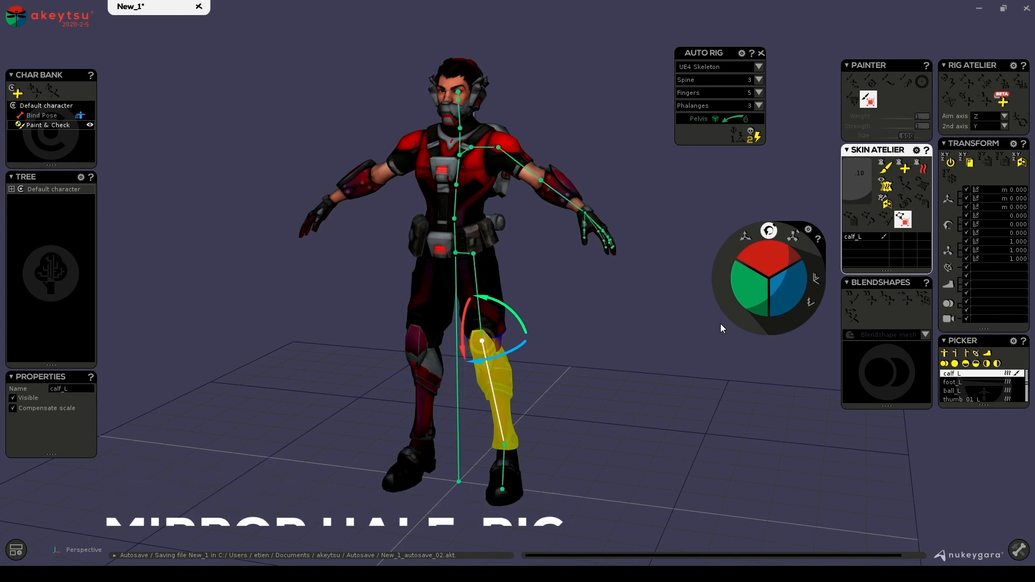
Generate the full rig and skin by mirroring the finished left half of the UE4 skeleton to the right side
mouse_move(626, 314)
left_mouse_down("alt")
mouse_move(647, 323)
mouse_move(634, 322)
left_mouse_up("alt")
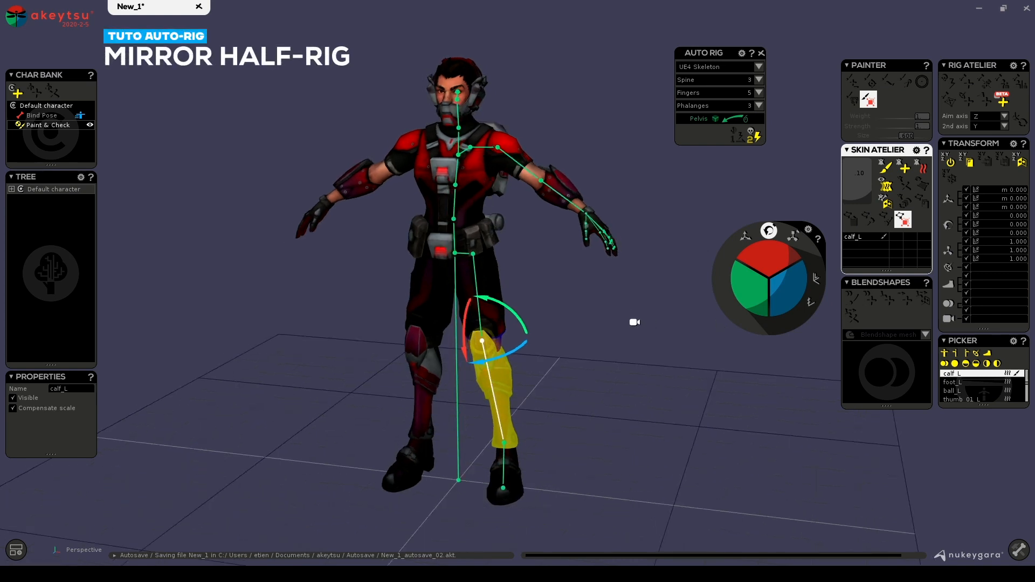
right_click_drag(633, 316, 634, 283, "alt")
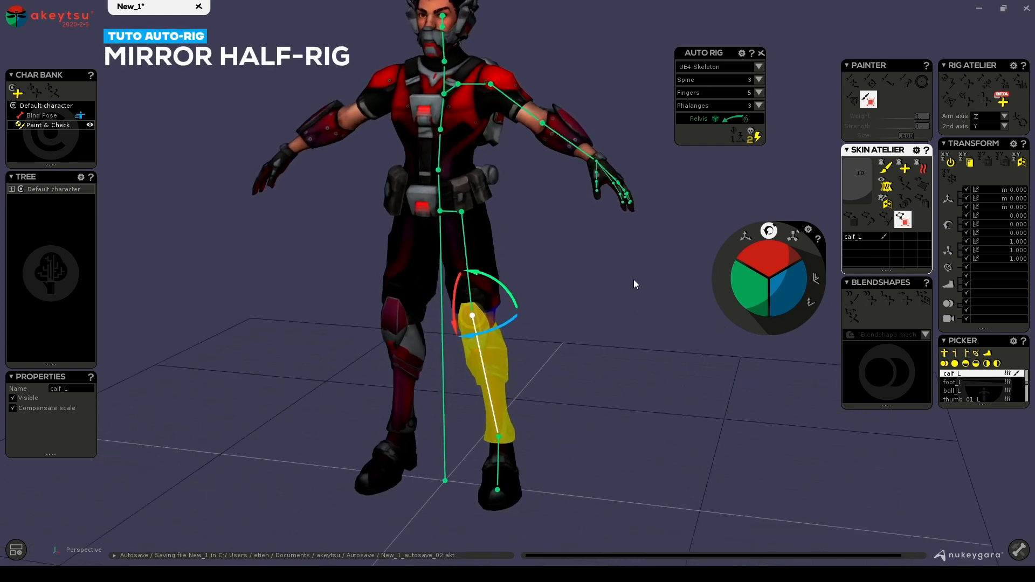
middle_click_drag(596, 257, 616, 283, "alt")
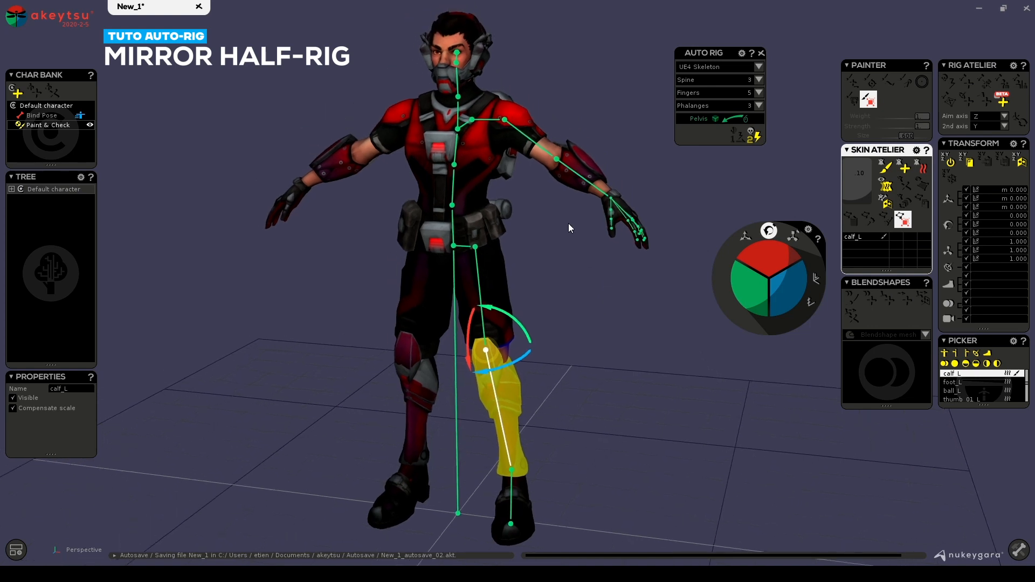
left_click_drag(627, 330, 669, 326, "alt")
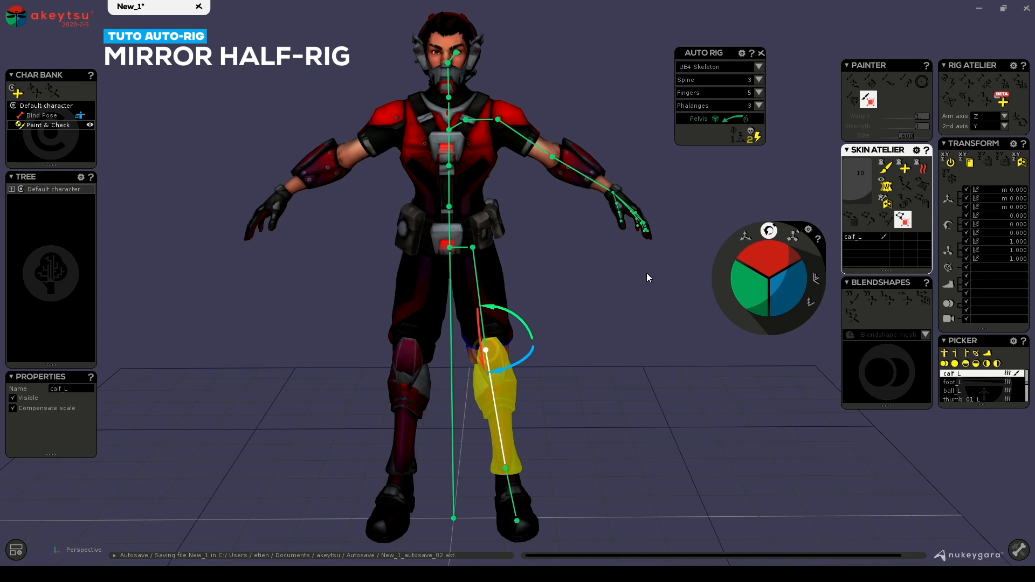
left_click(748, 140)
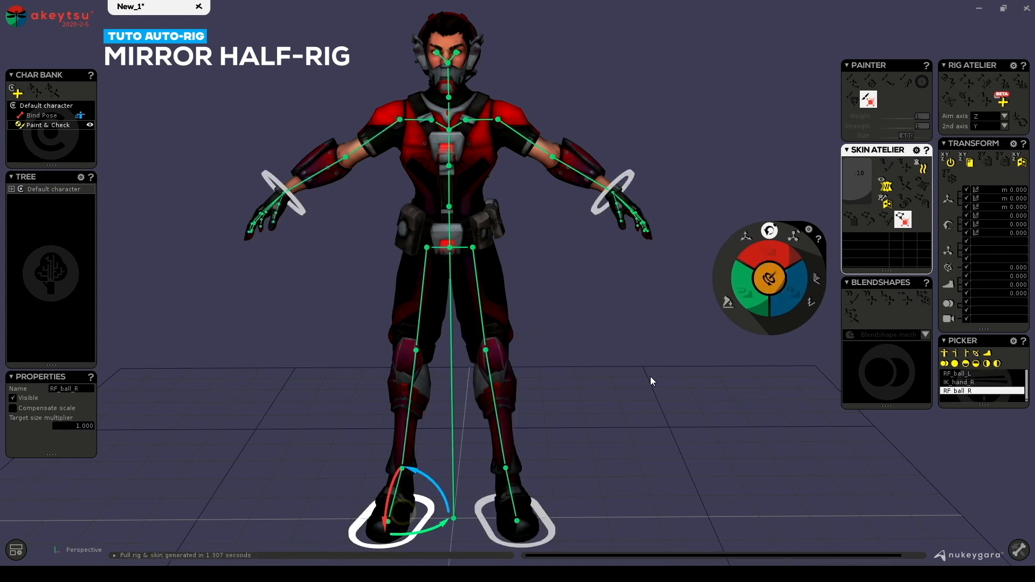
Select the pelvis and lower it with the Move tool to test the leg IK
left_click(485, 499)
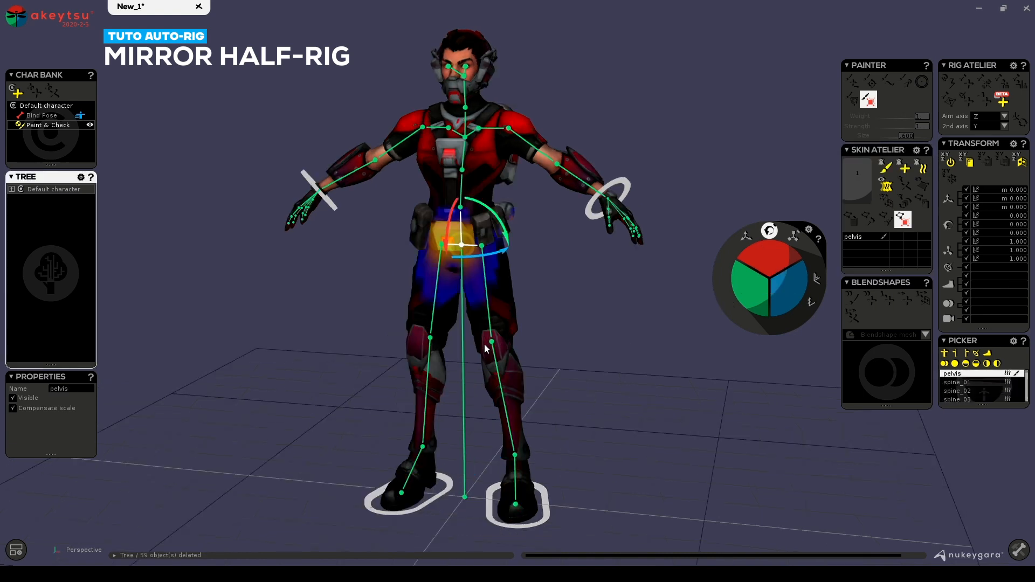
key("w")
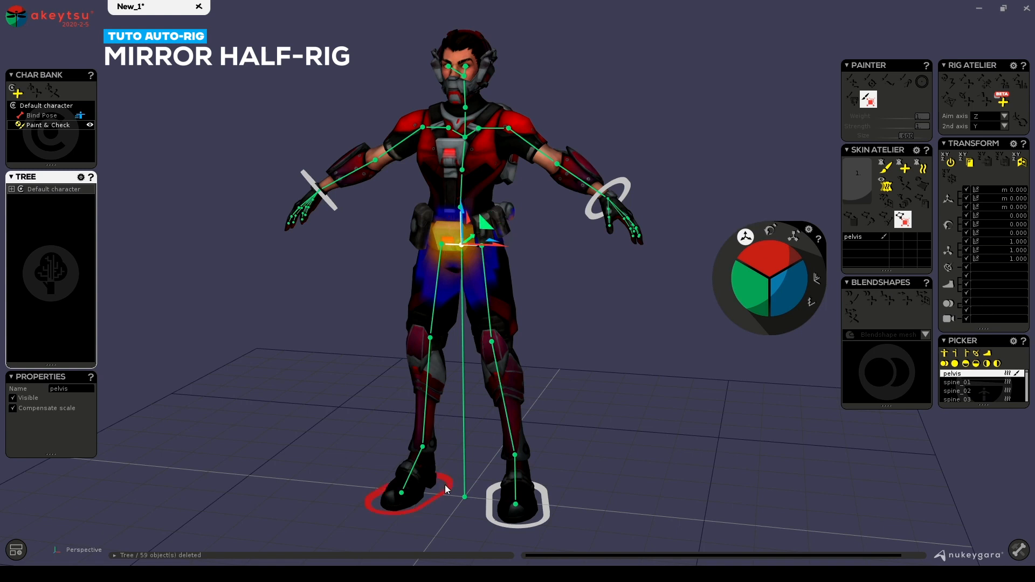
left_click_drag(463, 246, 467, 275)
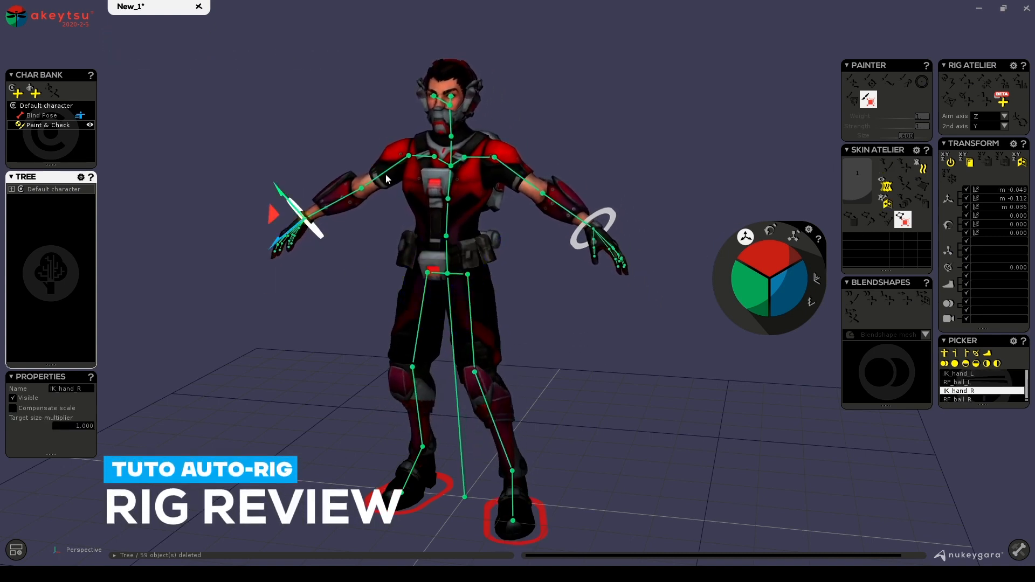
Select upperArm_R and rotate the upper arms down alongside the body
left_click(386, 174)
left_click(769, 230)
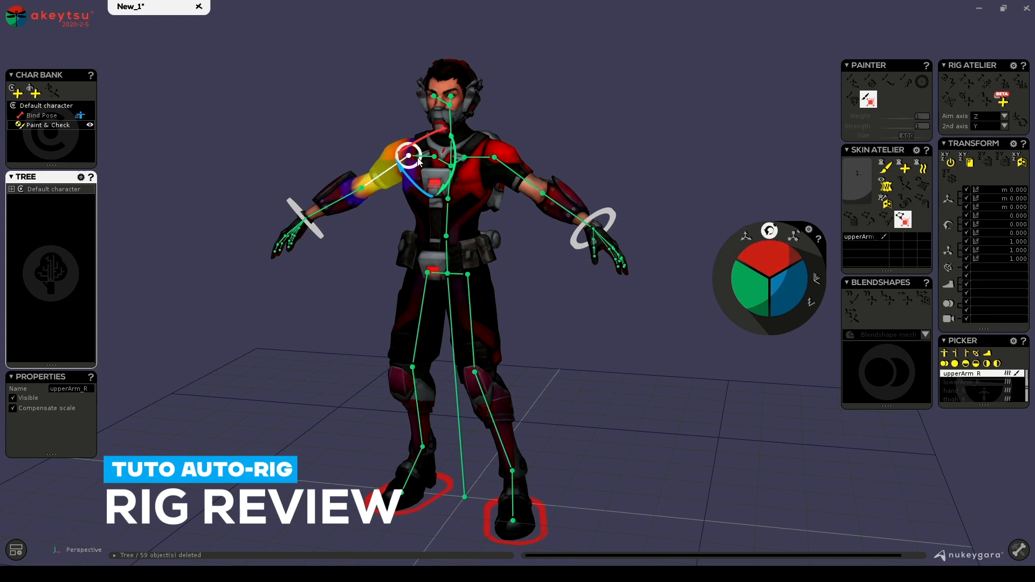
left_click_drag(423, 160, 541, 195)
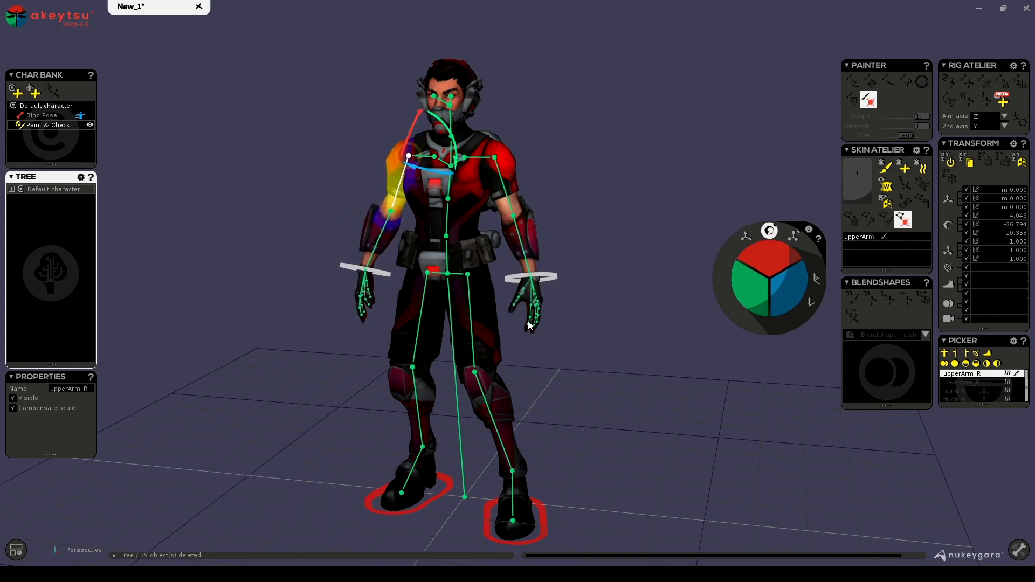
Move the IK_hand_L control to test how the left arm follows
left_click(547, 276)
key("w")
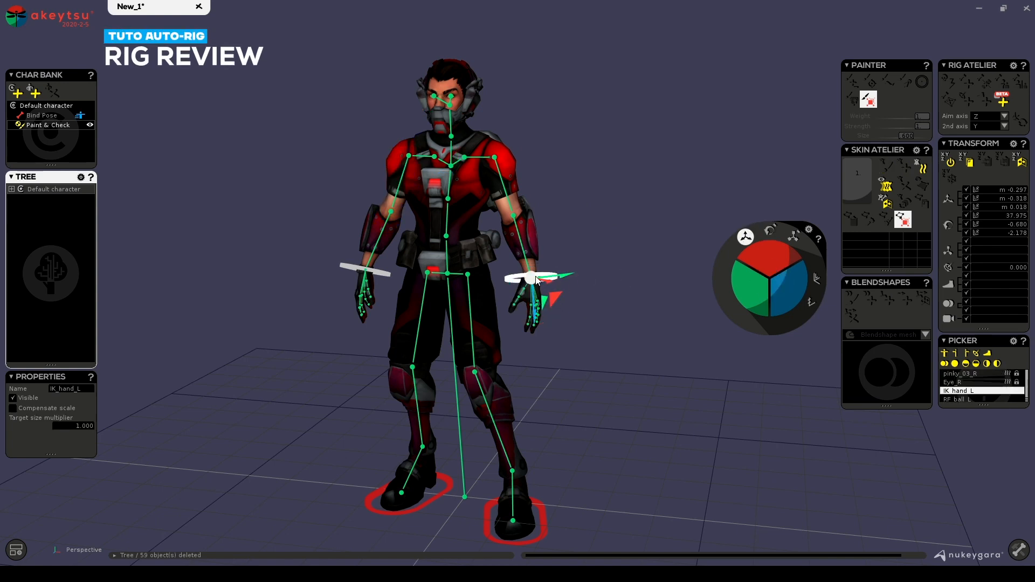
left_click_drag(538, 279, 484, 195)
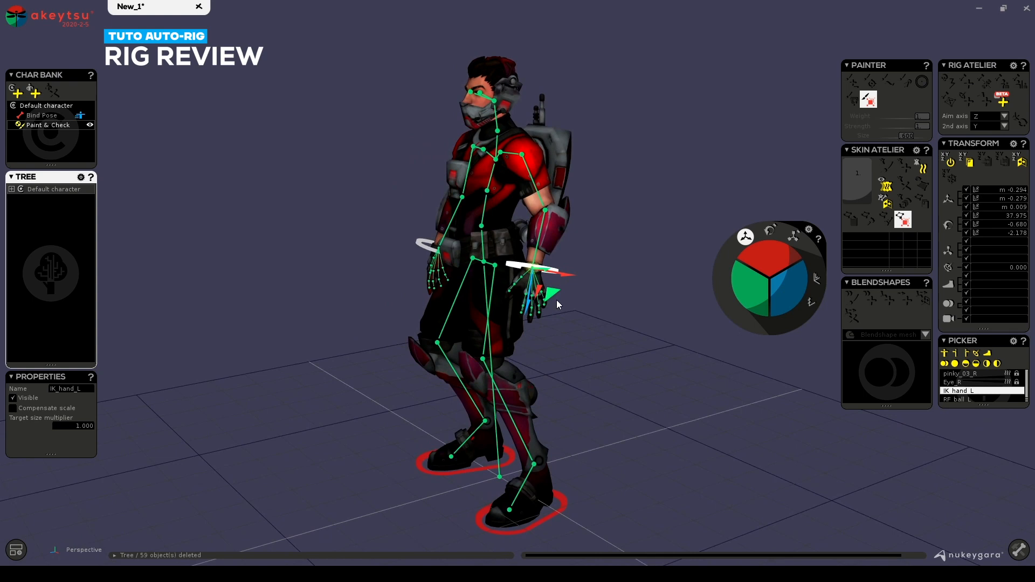
left_click_drag(556, 293, 558, 281)
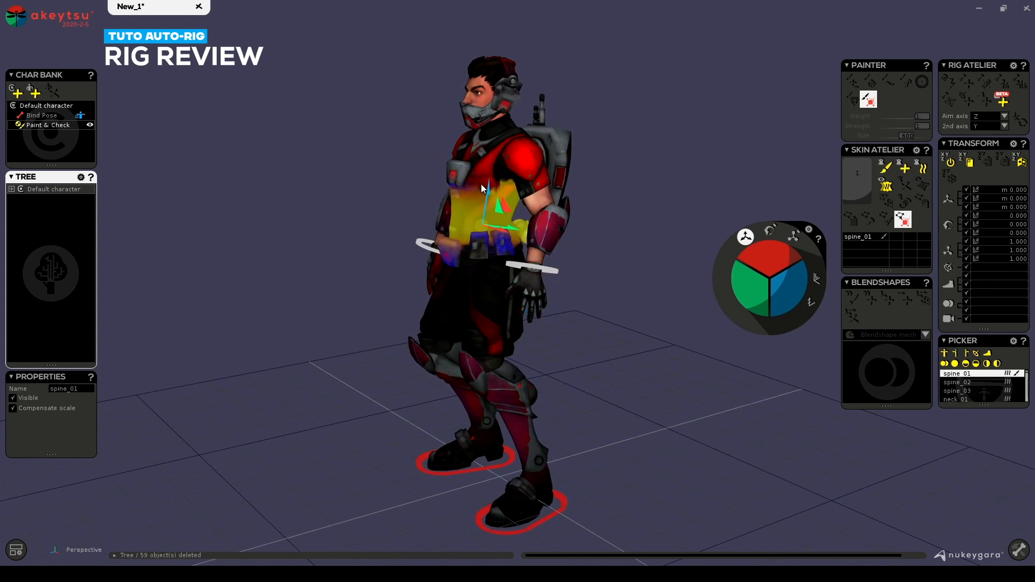
Select upperArm_L and use the Rotate tool to adjust the upper-body pose, including a turn of neck_01
left_click(532, 177)
left_click_drag(421, 282, 509, 277, "alt")
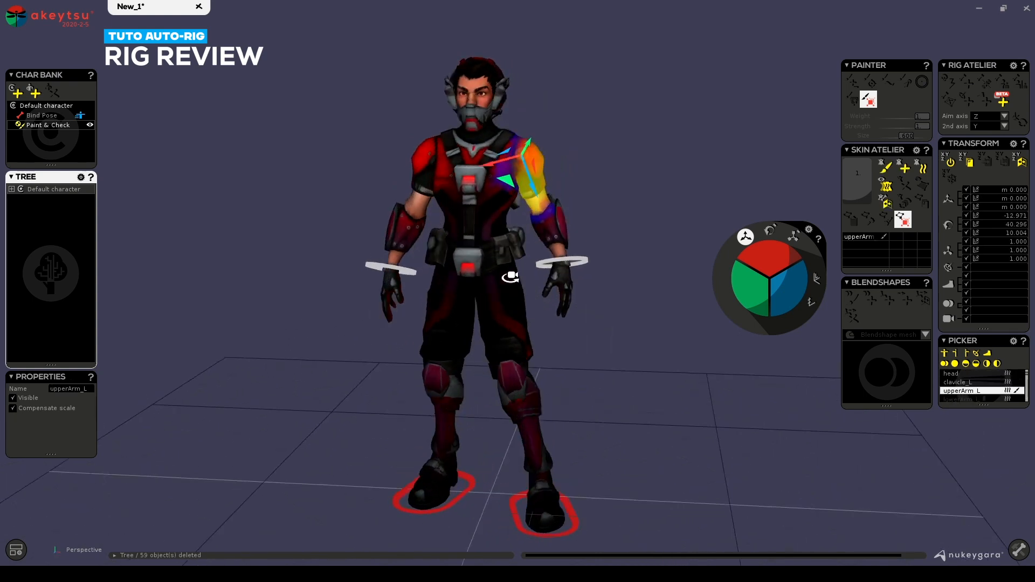
left_click(769, 231)
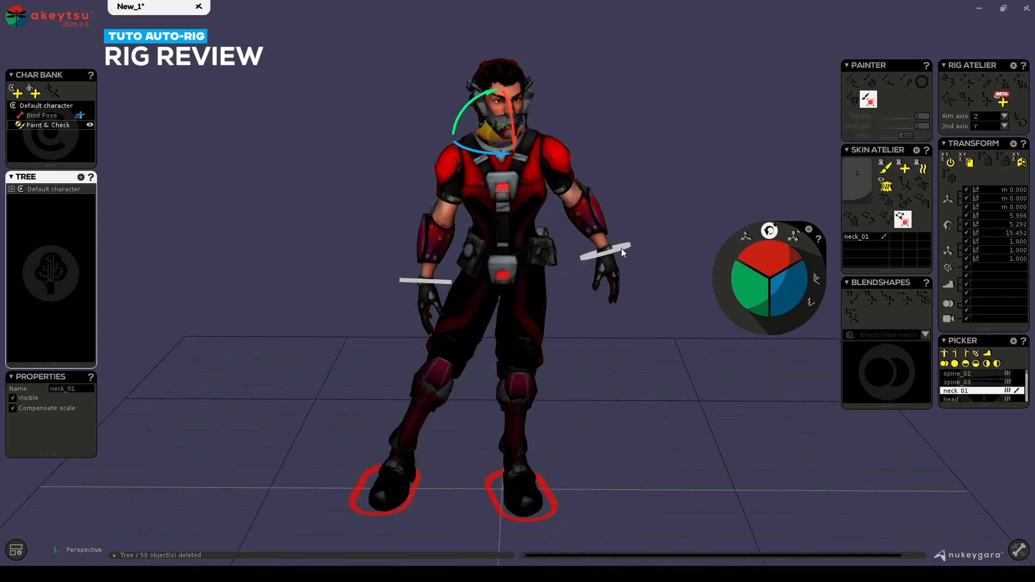
Rotate upperArm_R and upperArm_L to raise both arms away from the body
left_click(621, 250)
left_click(453, 184)
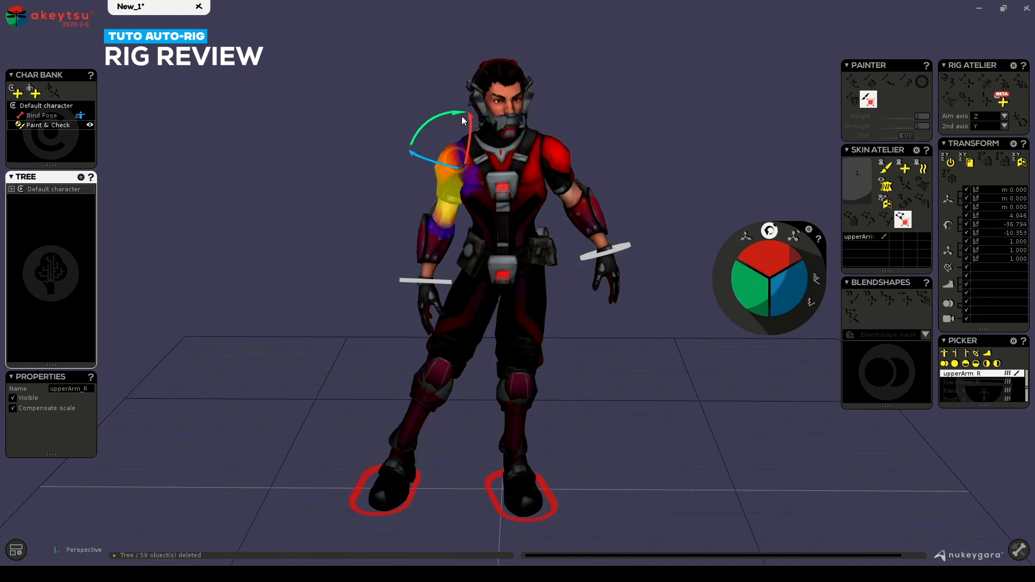
left_click_drag(461, 114, 484, 115)
left_click(558, 159)
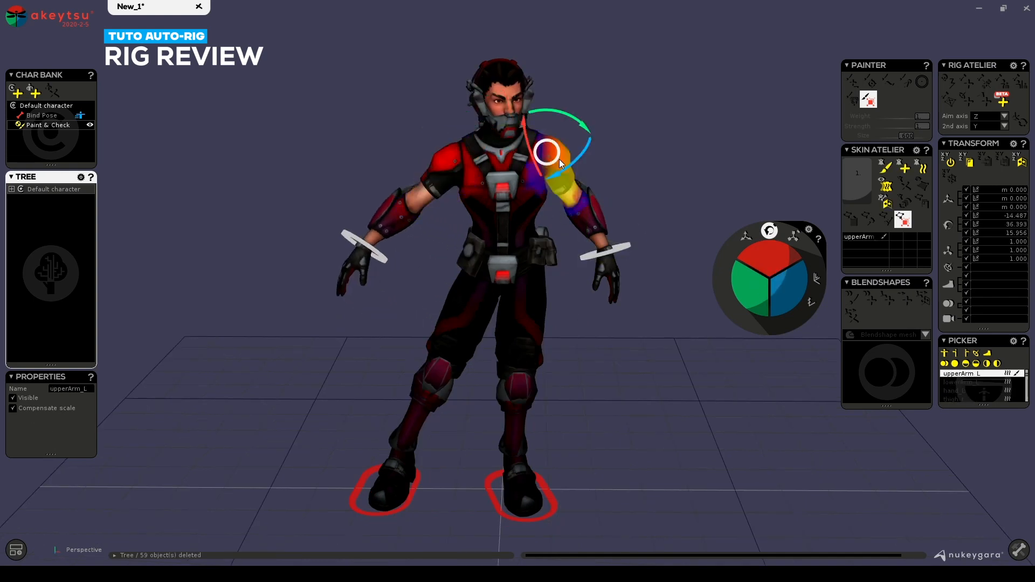
left_click_drag(581, 122, 582, 67)
Rotate lowerArm_L to bend the left elbow, and adjust the orientation of hand_L
middle_click_drag(698, 127, 620, 178)
left_click(601, 203)
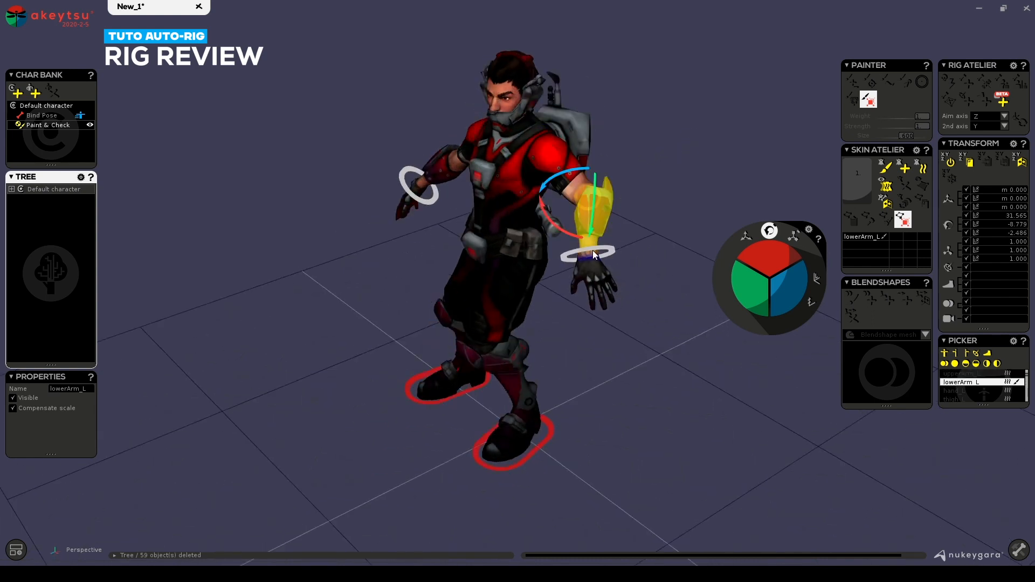
left_click_drag(570, 236, 517, 243)
left_click(537, 232)
Reposition the IK_hand_L and IK_hand_R controls with the Move tool to refine the arm pose
middle_click_drag(638, 357, 555, 252)
key("w")
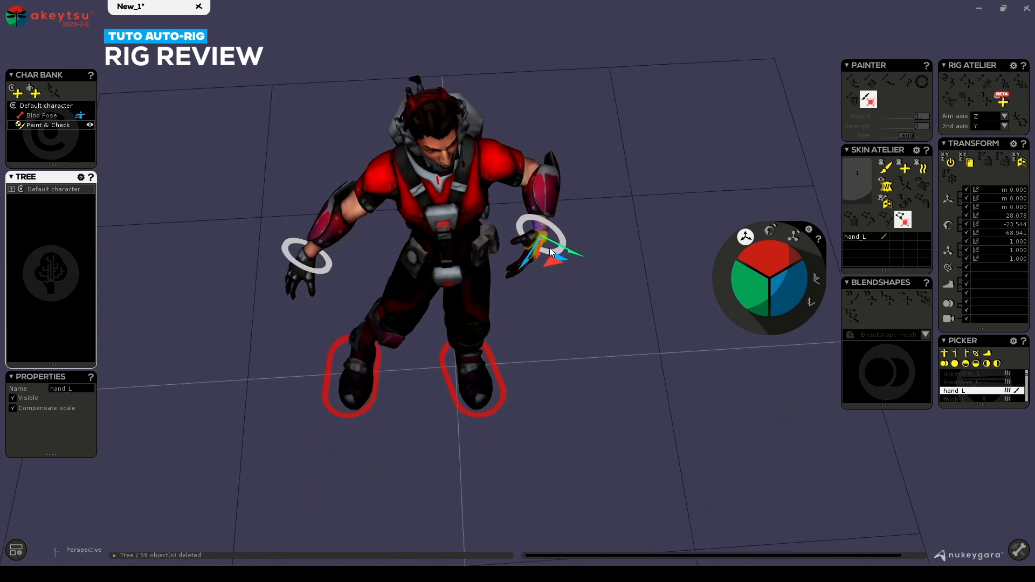
left_click(555, 266)
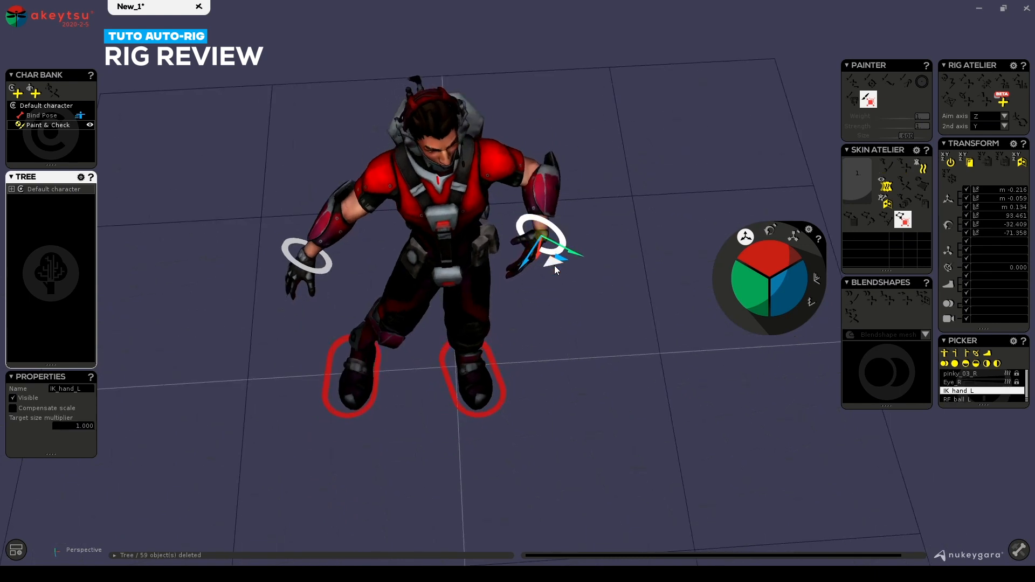
left_click_drag(555, 267, 539, 290)
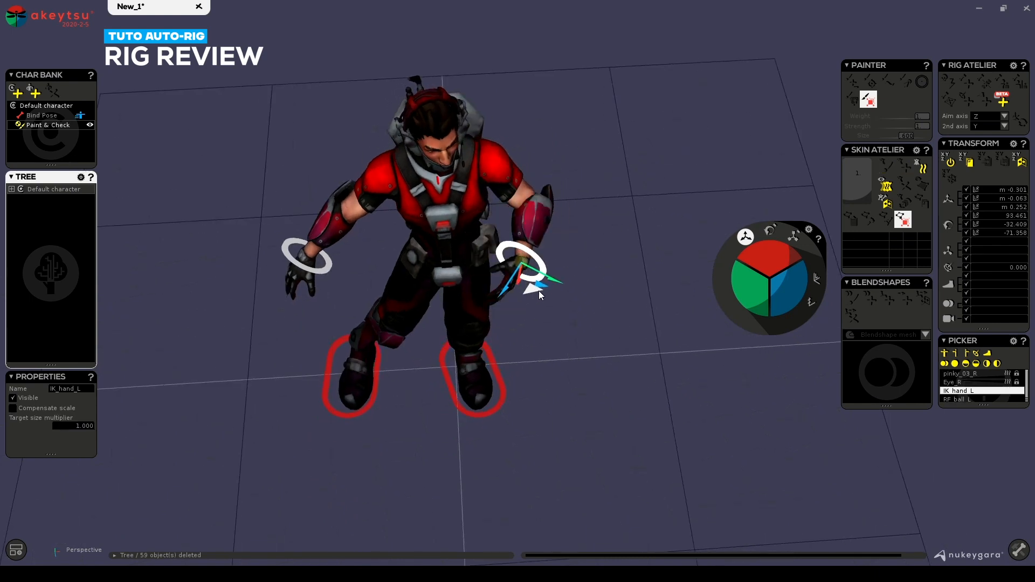
left_click(331, 267)
mouse_move(308, 278)
left_mouse_down()
mouse_move(326, 240)
mouse_move(338, 244)
mouse_move(303, 260)
left_mouse_up()
middle_click_drag(432, 344, 496, 267)
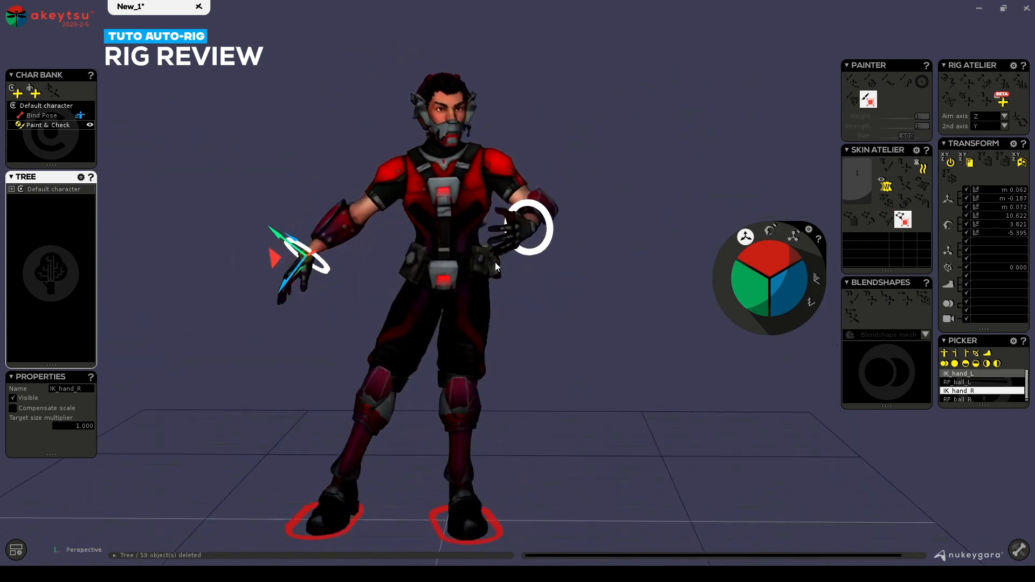
Select the pelvis and move it sideways and down to check the planted feet and bending knees
left_click(458, 263)
middle_click_drag(583, 308, 584, 342)
left_click(442, 290)
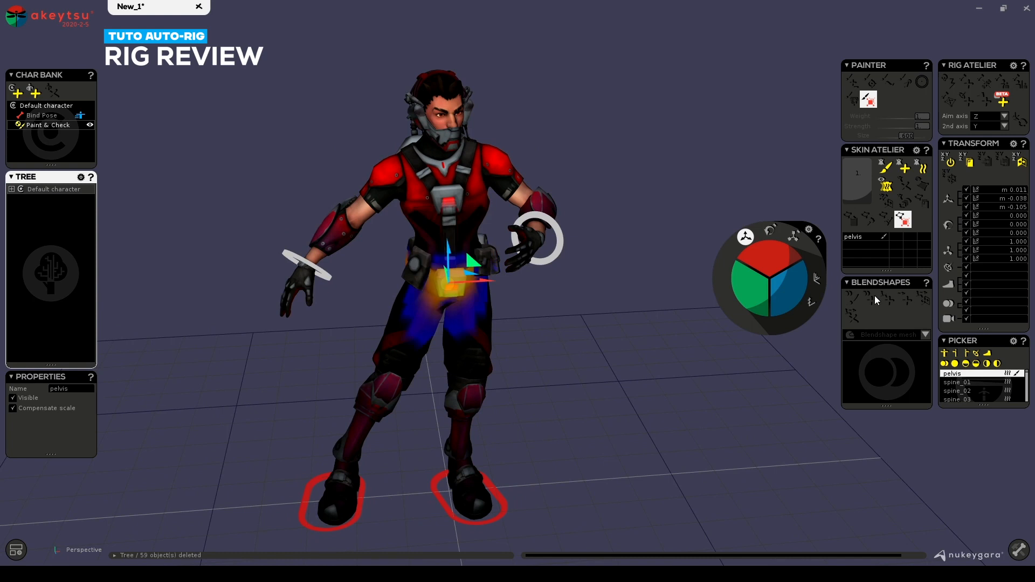
mouse_move(651, 357)
middle_mouse_down()
mouse_move(605, 353)
mouse_move(658, 376)
mouse_move(651, 349)
middle_mouse_up()
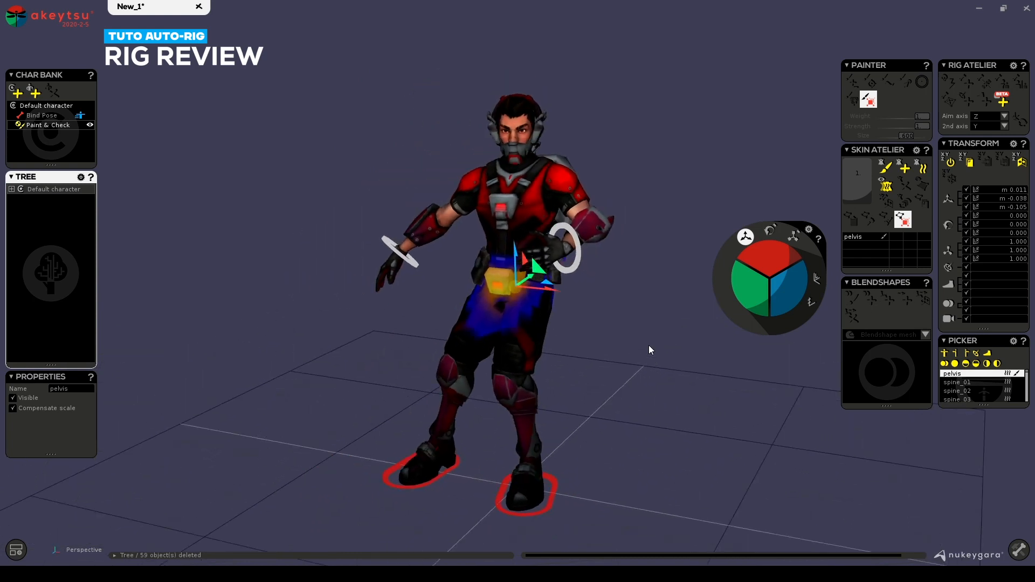
left_click_drag(516, 281, 496, 291)
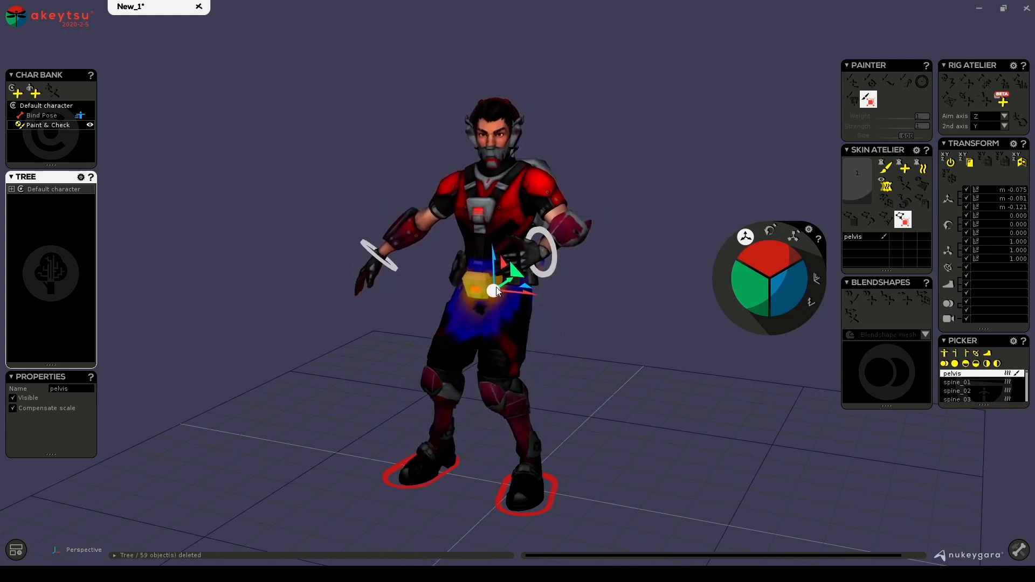
Switch to the animation workspace and create a new animation with the character in its default pose
mouse_move(495, 349)
left_mouse_down("alt")
mouse_move(545, 353)
mouse_move(502, 344)
left_mouse_up("alt")
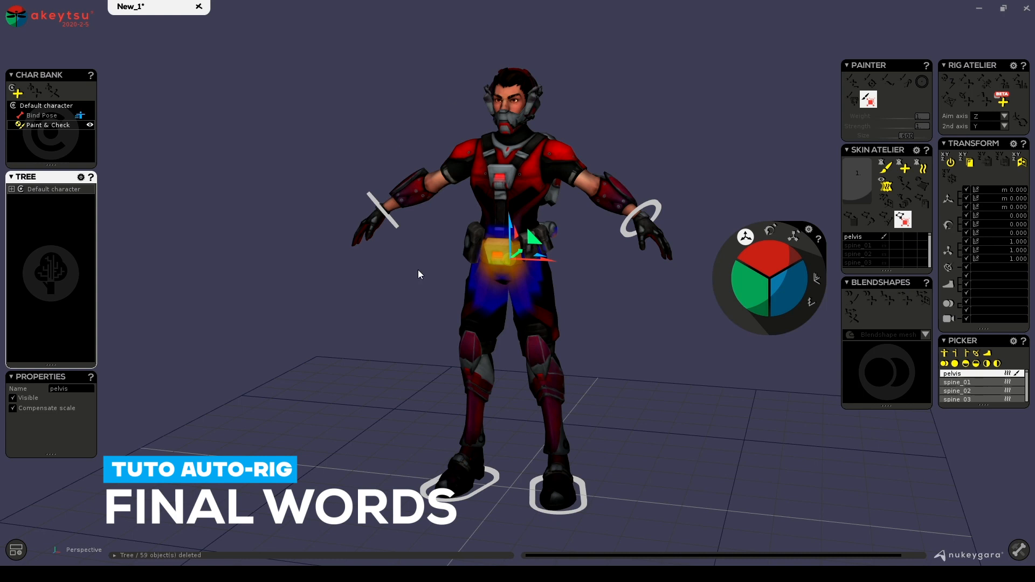
left_click(1018, 550)
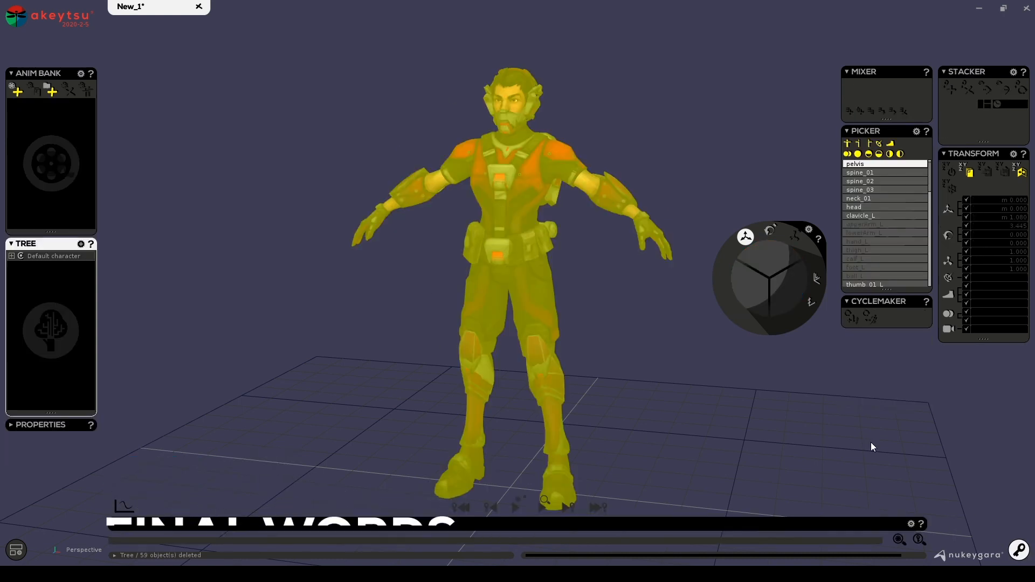
left_click(17, 90)
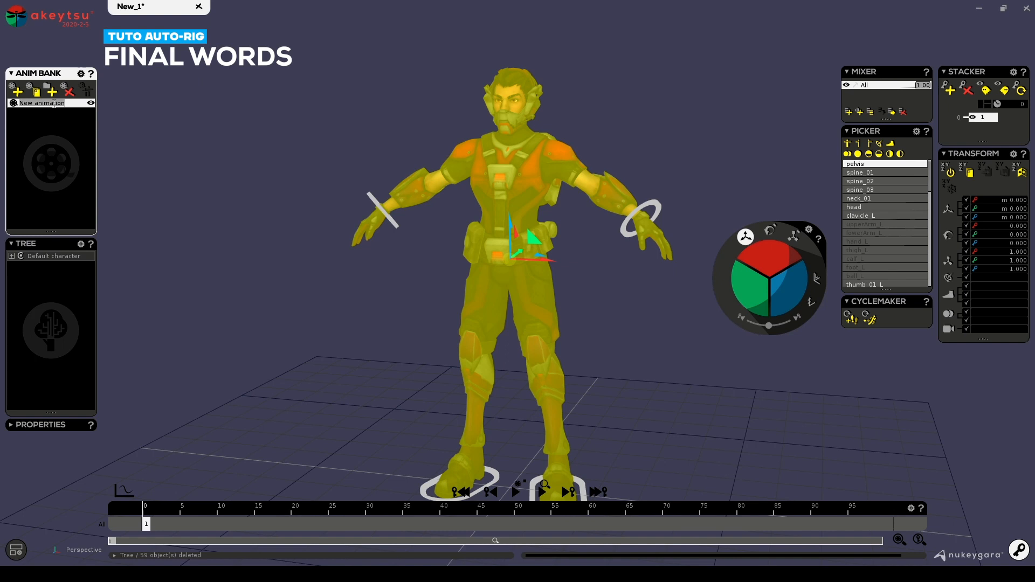
Name the new animation MyFirstAnimation, and raise the RF_ball_R foot control from its default position
type("MyFirstA")
middle_click_drag(452, 379, 412, 308)
left_click(452, 431)
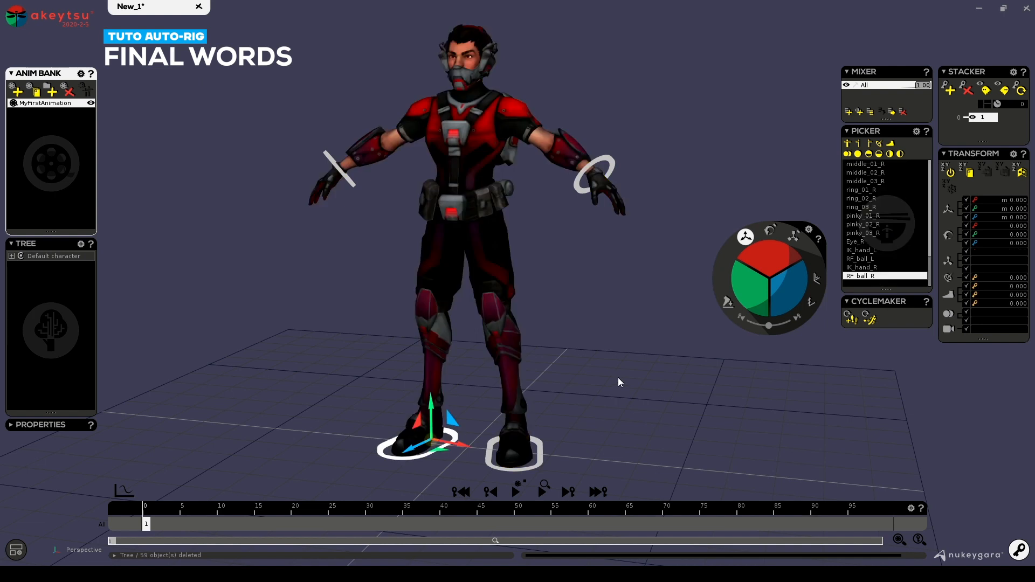
middle_click_drag(619, 381, 531, 385)
left_click_drag(430, 441, 420, 377)
Add a second pose key at frame 31 of the animation
left_click_drag(149, 511, 372, 517)
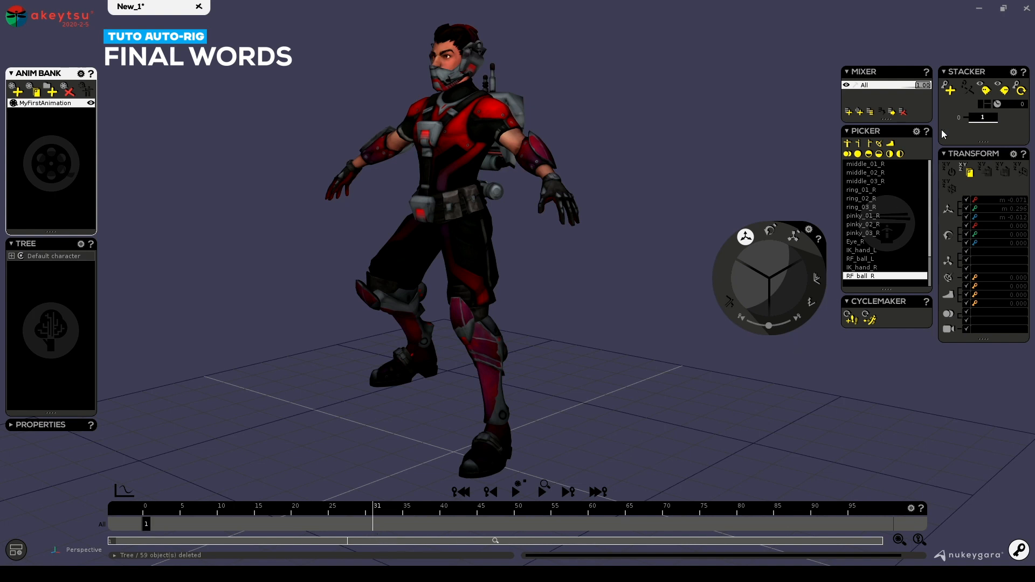
left_click(950, 91)
middle_click_drag(383, 444, 460, 449)
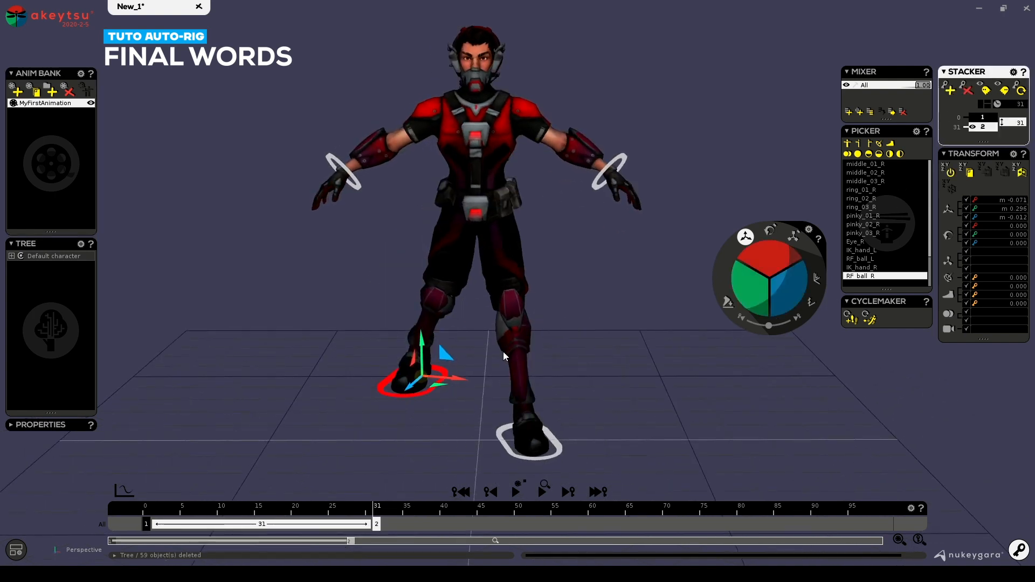
Shift the pelvis sideways and down at frame 31, and reposition the character's left foot control
left_click(491, 211)
left_click_drag(503, 189, 445, 214)
left_click_drag(445, 453, 512, 419)
Rotate upperArm_R to lower the character's right arm alongside the body at frame 31
left_click(470, 145)
left_click(363, 145)
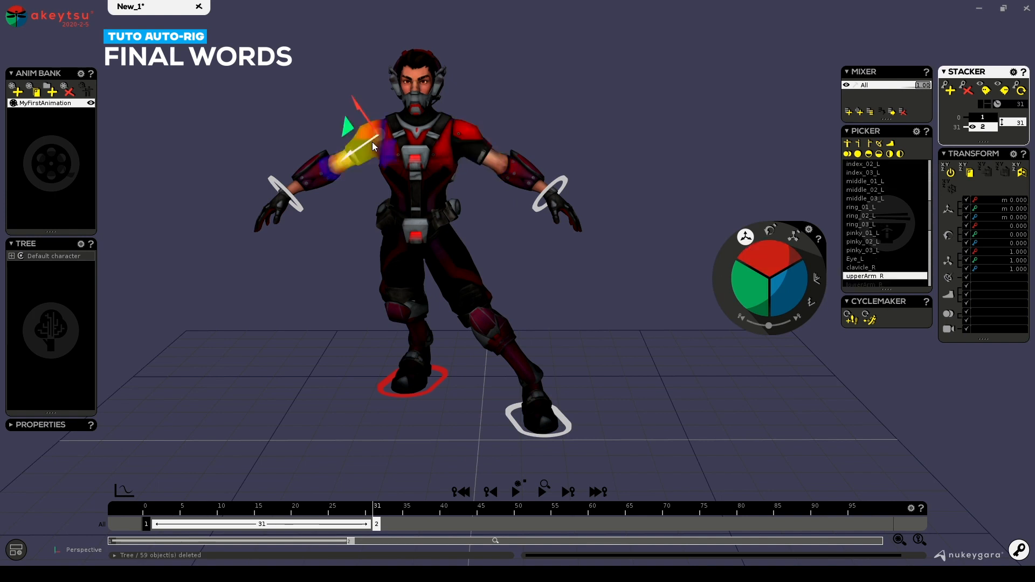
left_click(769, 231)
left_click_drag(742, 295, 749, 317)
left_click(357, 202)
Rotate upperArm_L and hand_L to adjust the left arm and wrist in the frame 31 pose
left_click(473, 144)
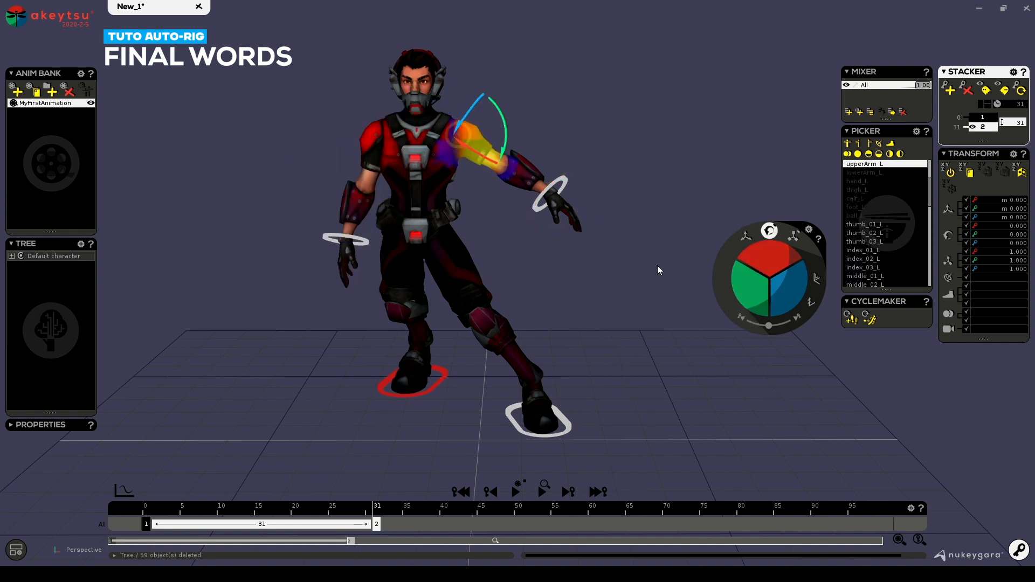
left_click_drag(765, 259, 693, 259)
left_click_drag(461, 137, 507, 164)
left_click(517, 184)
left_click(556, 209)
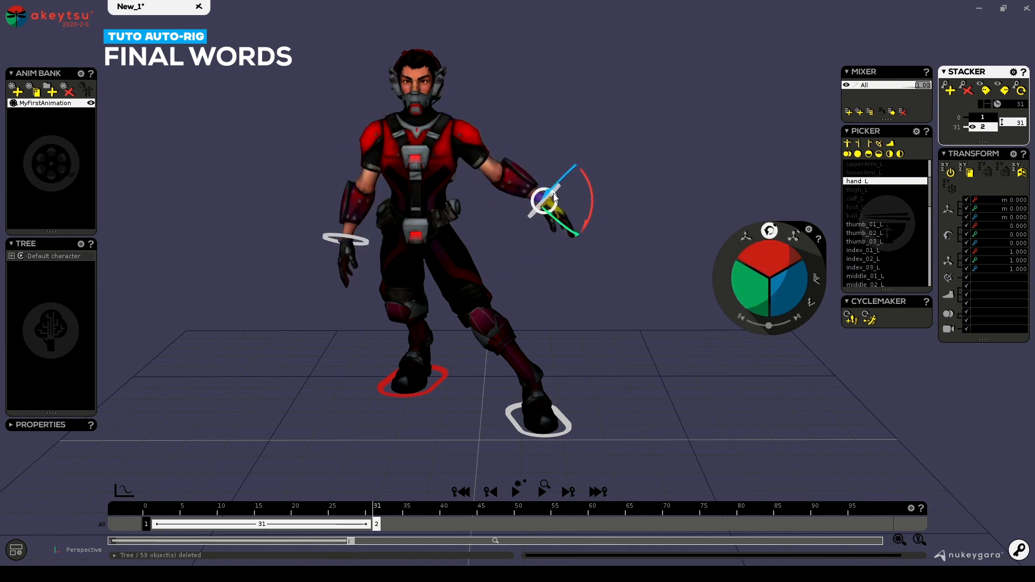
left_click_drag(556, 209, 557, 203)
Add an in-between key at frame 16, and move the pelvis down and sideways in that pose
left_click_drag(362, 524, 262, 528)
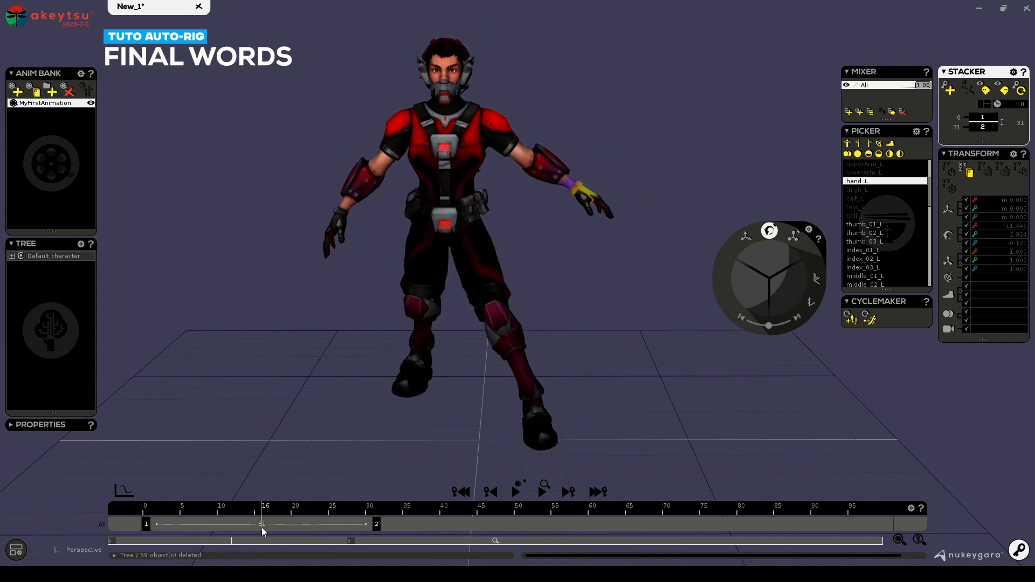
key("s")
left_click(457, 233)
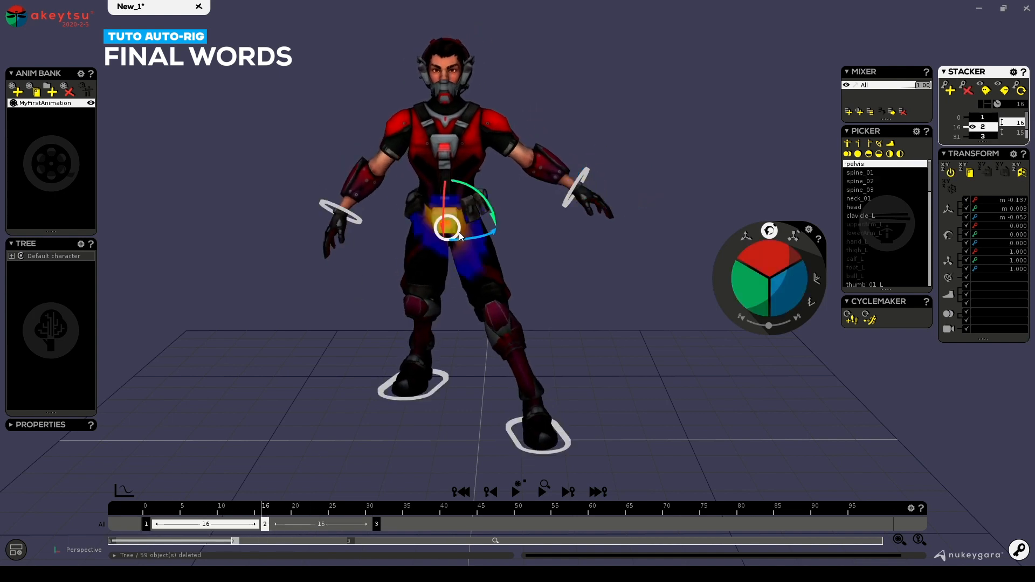
key("w")
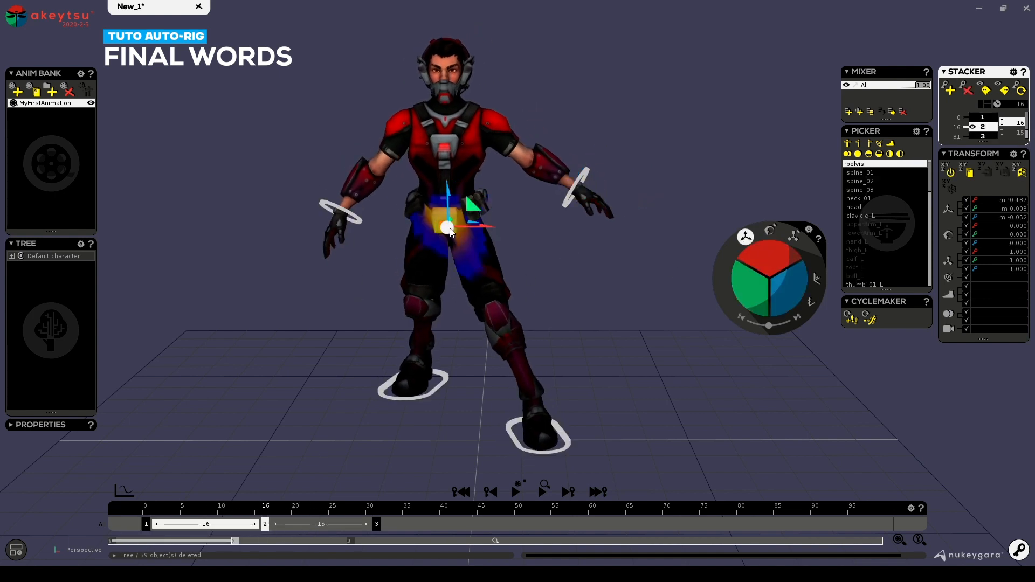
left_click_drag(450, 228, 478, 256)
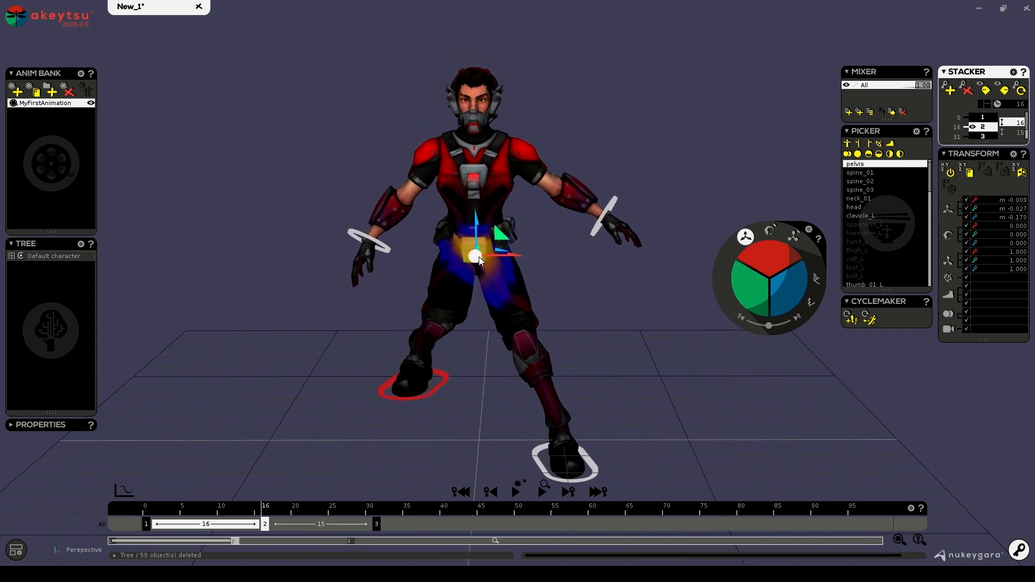